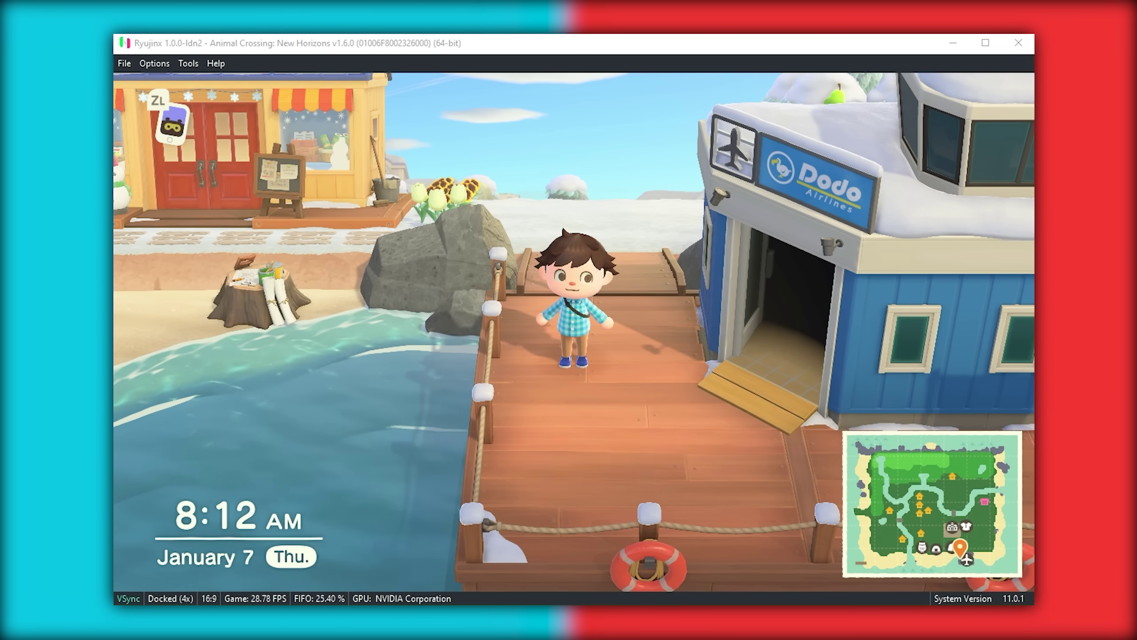
Move the player character with W during the Splatoon 2 online match
{"action": "key", "text": "w"}
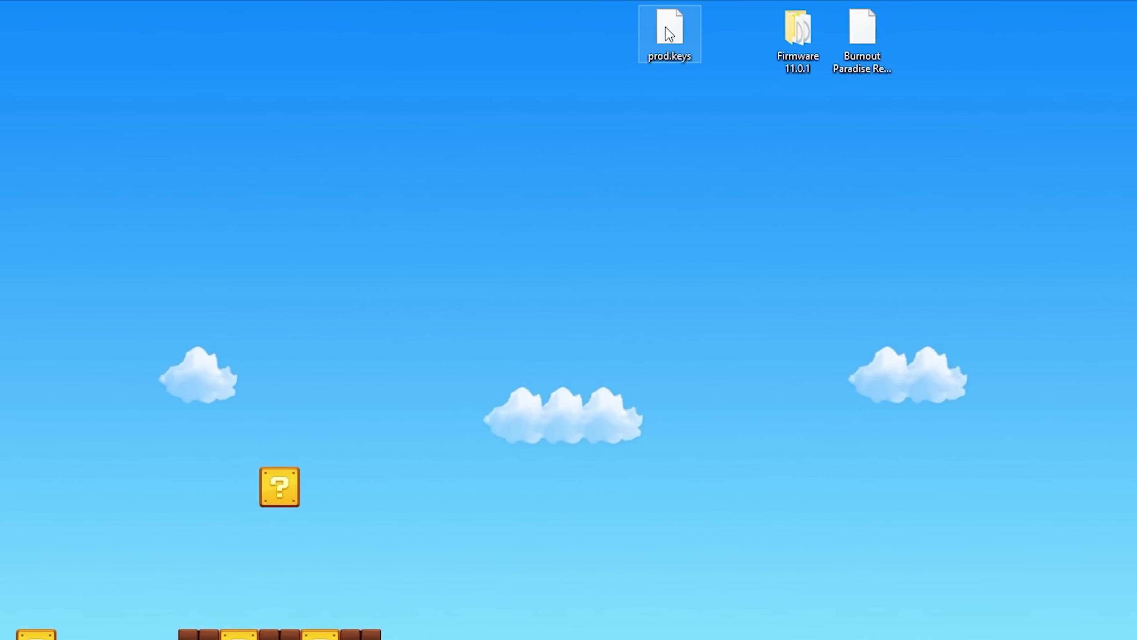
Point out the Burnout Paradise file, Firmware 11.0.1 folder and prod.keys on the desktop
{"action": "left_click", "coordinate": [871, 49]}
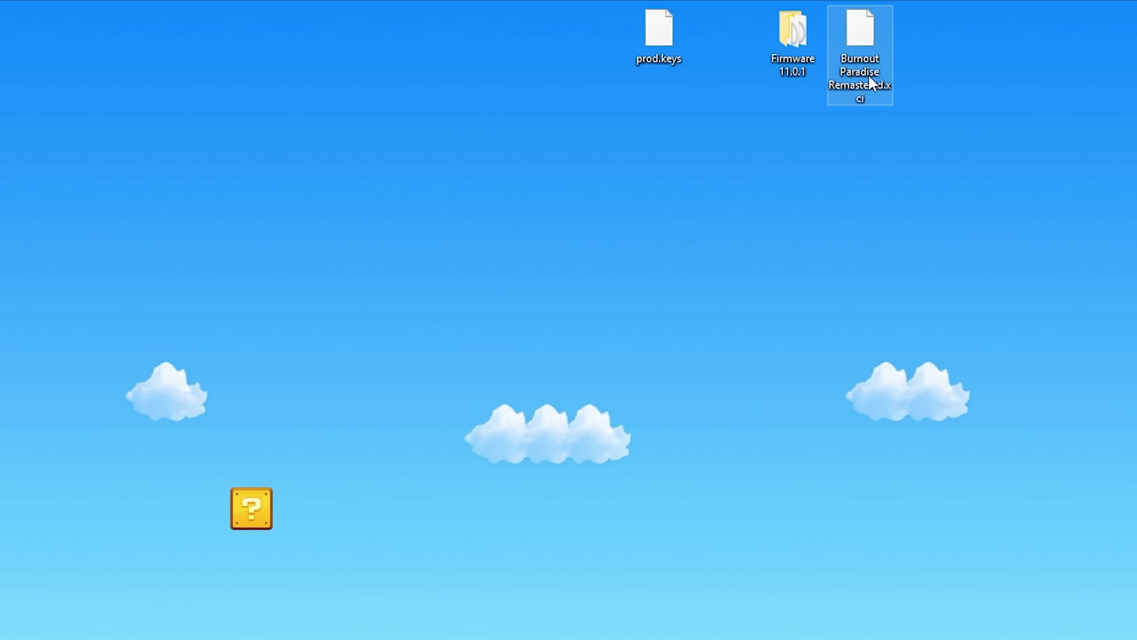
{"action": "left_click", "coordinate": [788, 35]}
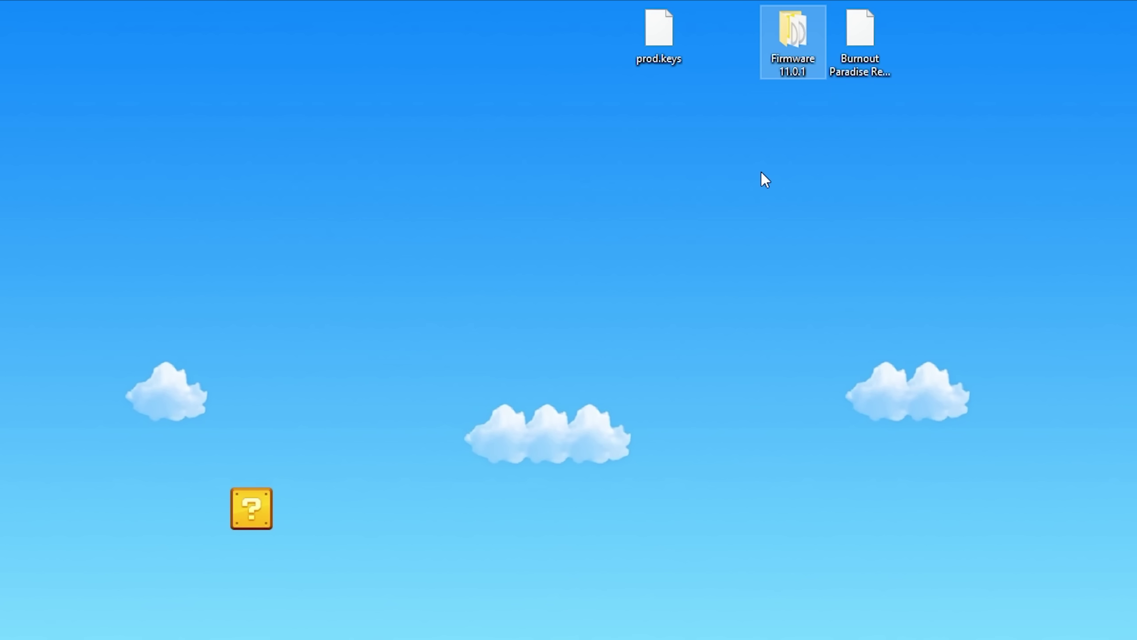
{"action": "left_click", "coordinate": [871, 66]}
{"action": "left_click", "coordinate": [764, 38]}
{"action": "left_click", "coordinate": [661, 32]}
{"action": "left_click", "coordinate": [671, 264]}
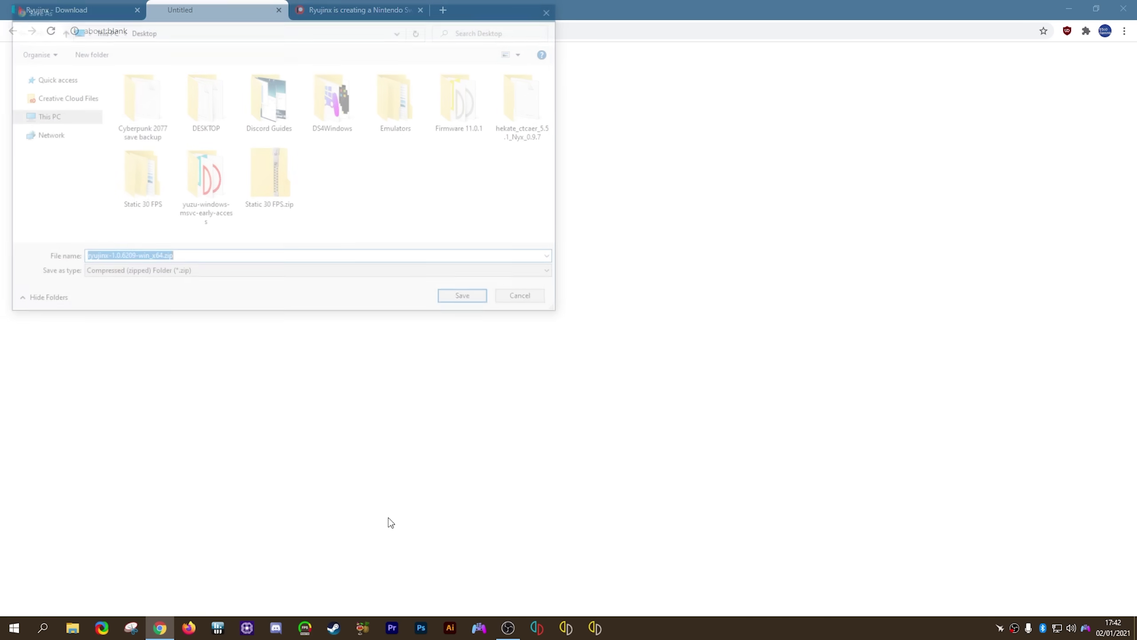
Download ryujinx-1.0.6209-win_x64.zip and save it to the Desktop
{"action": "left_click", "coordinate": [462, 297]}
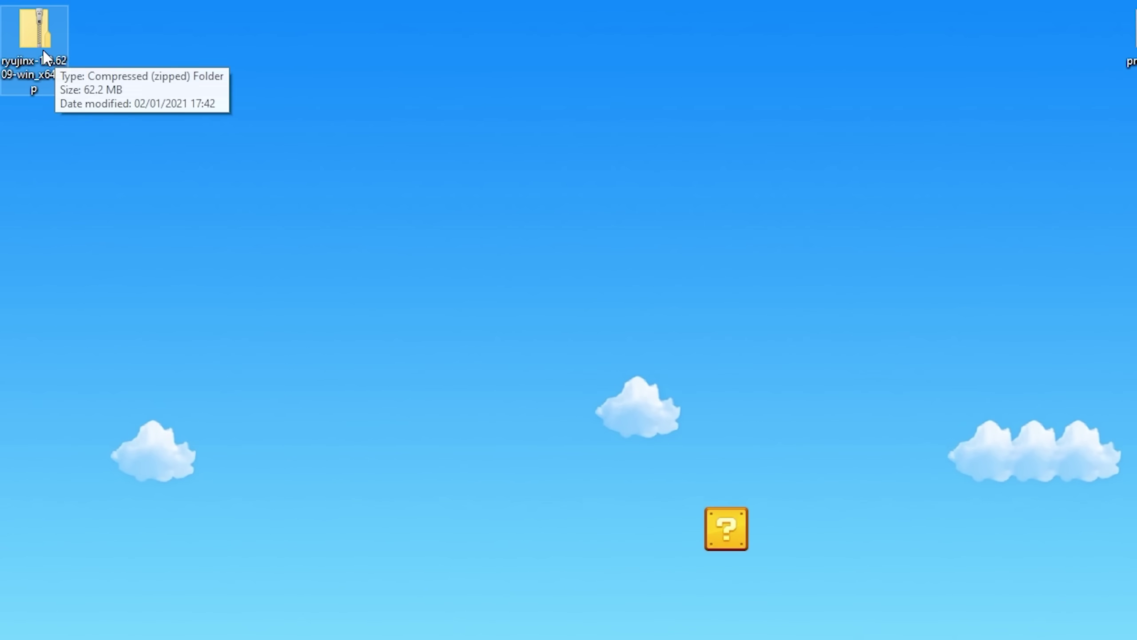
Extract the downloaded ryujinx-1.0.6209 zip onto the desktop with 7-Zip Extract Here
{"action": "right_click", "coordinate": [45, 57]}
{"action": "mouse_move", "coordinate": [157, 129]}
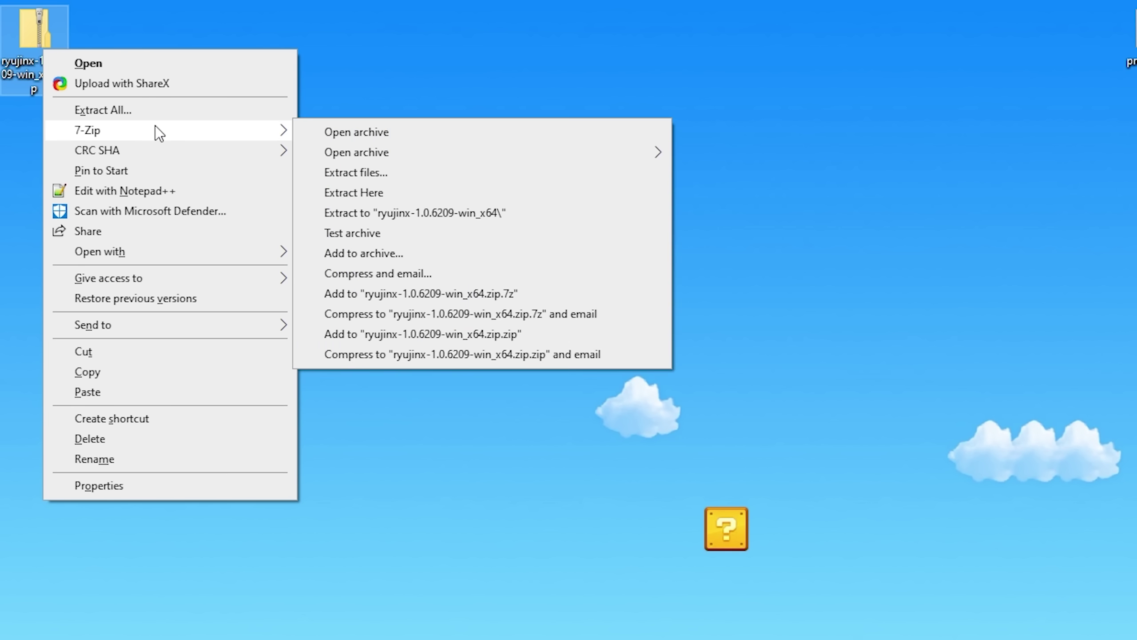
{"action": "left_click", "coordinate": [392, 192]}
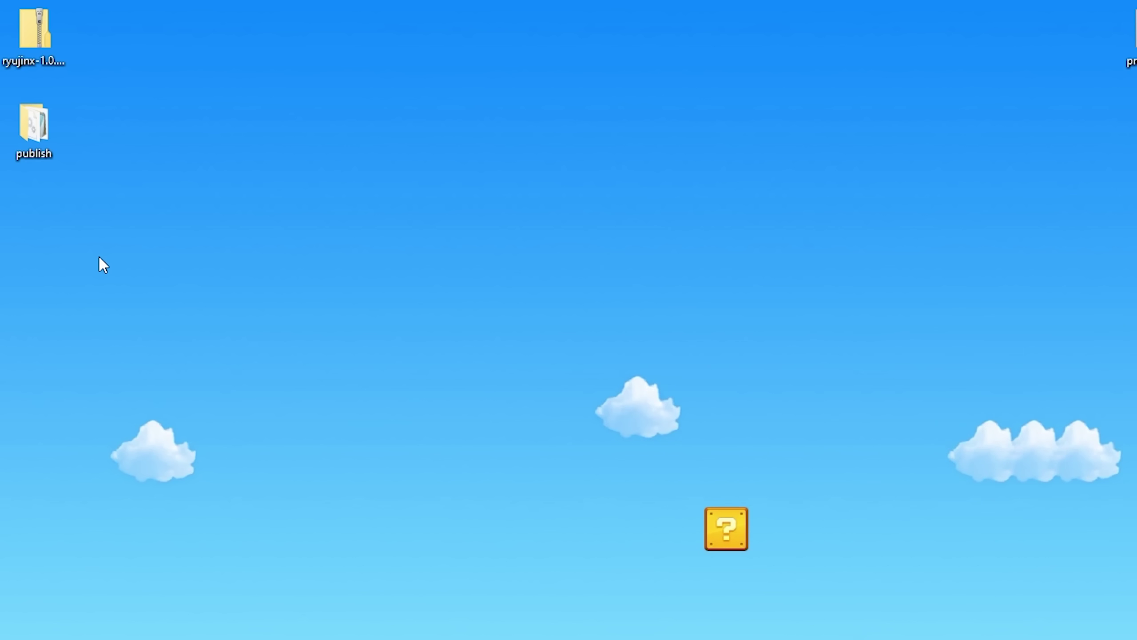
Rename the extracted publish folder to Ryujinx Master and move it to the desktop's top row
{"action": "right_click", "coordinate": [24, 122]}
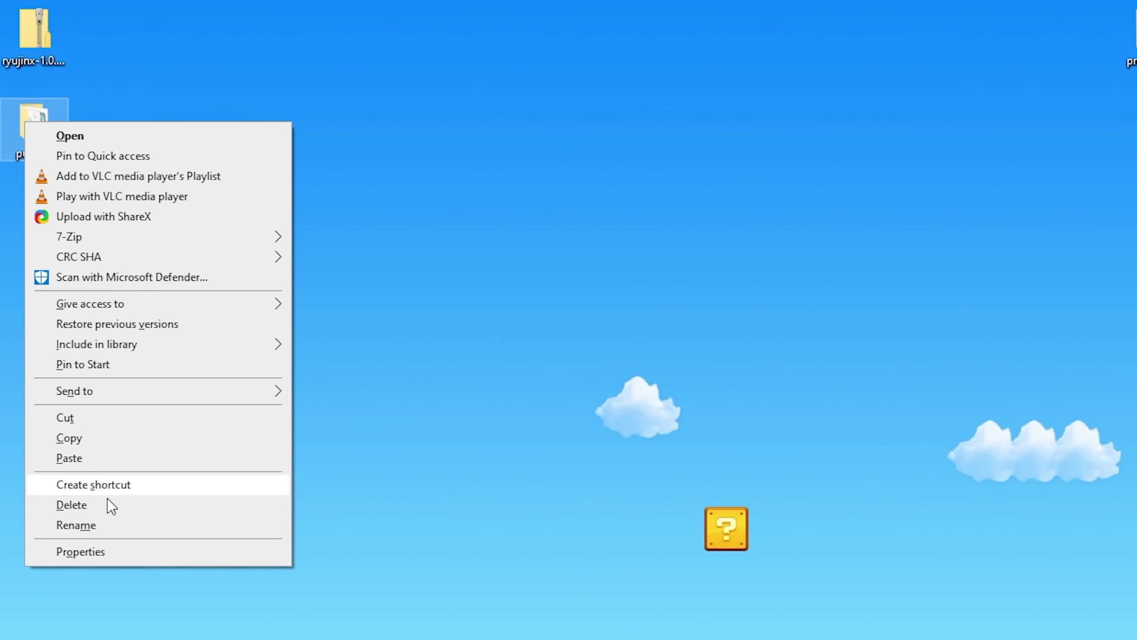
{"action": "left_click", "coordinate": [102, 533]}
{"action": "type", "text": "Ryujinx Master"}
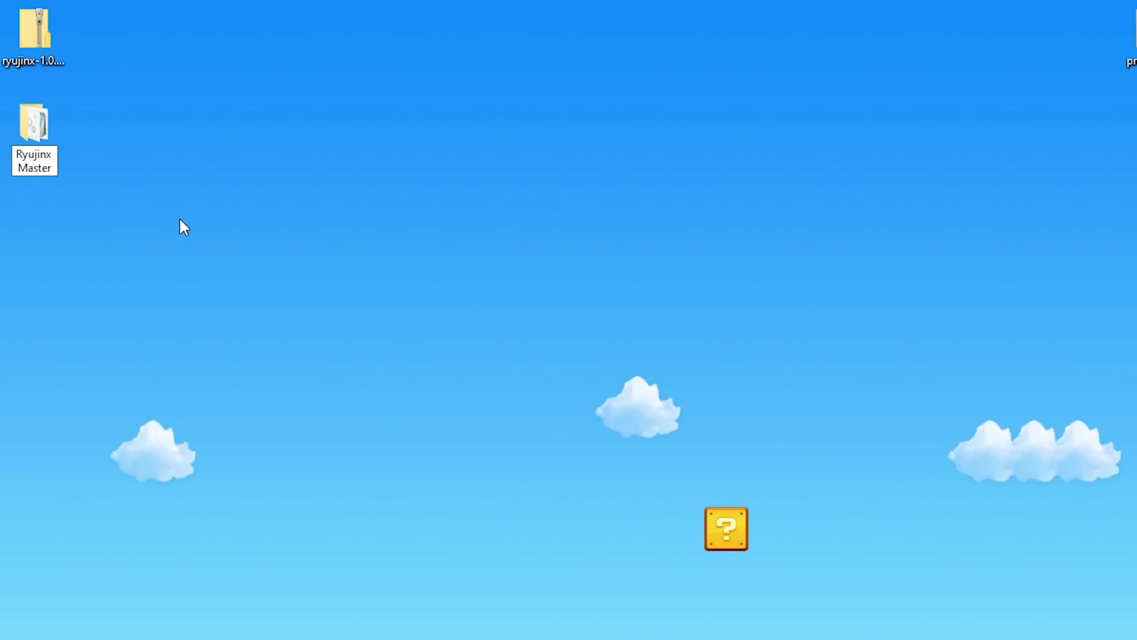
{"action": "key", "text": "Return"}
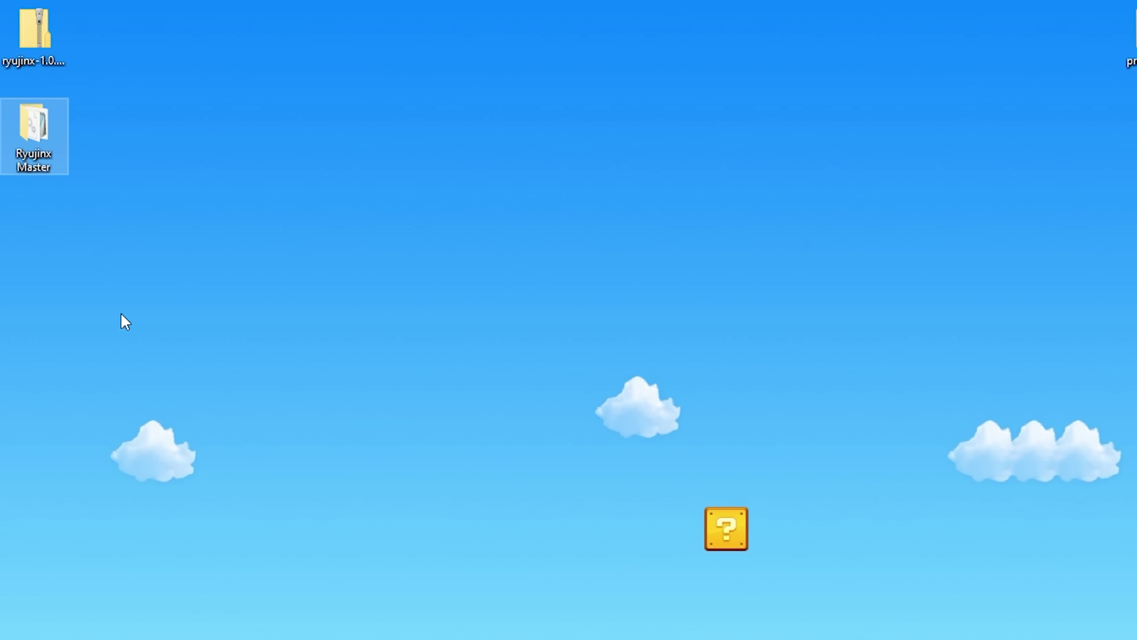
{"action": "left_click_drag", "start_coordinate": [32, 146], "coordinate": [652, 75]}
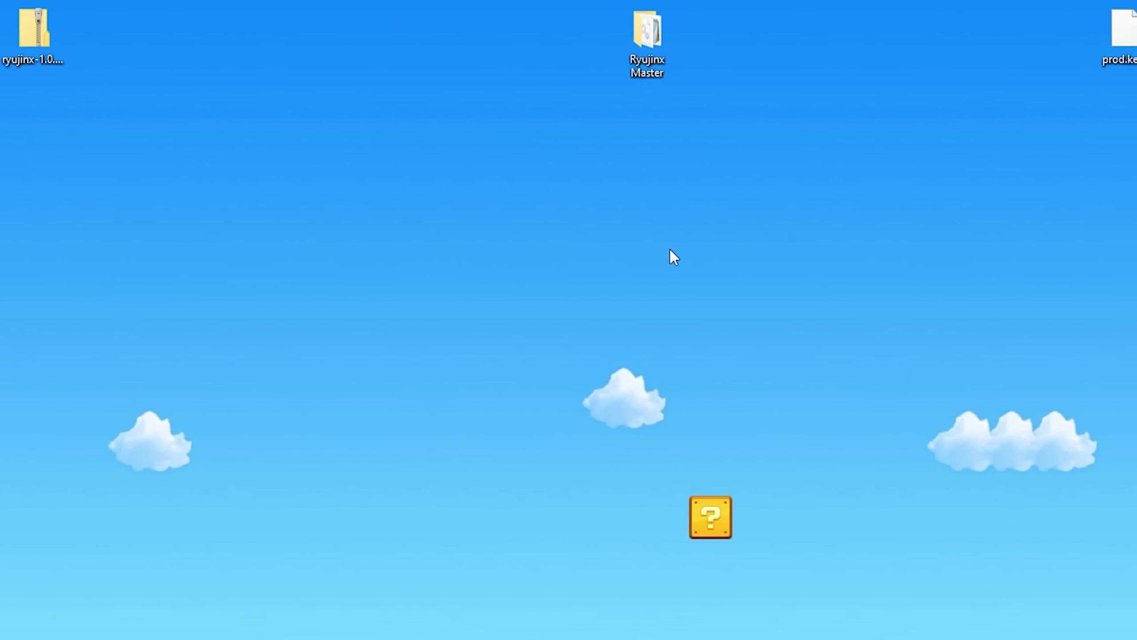
{"action": "key", "text": "F2"}
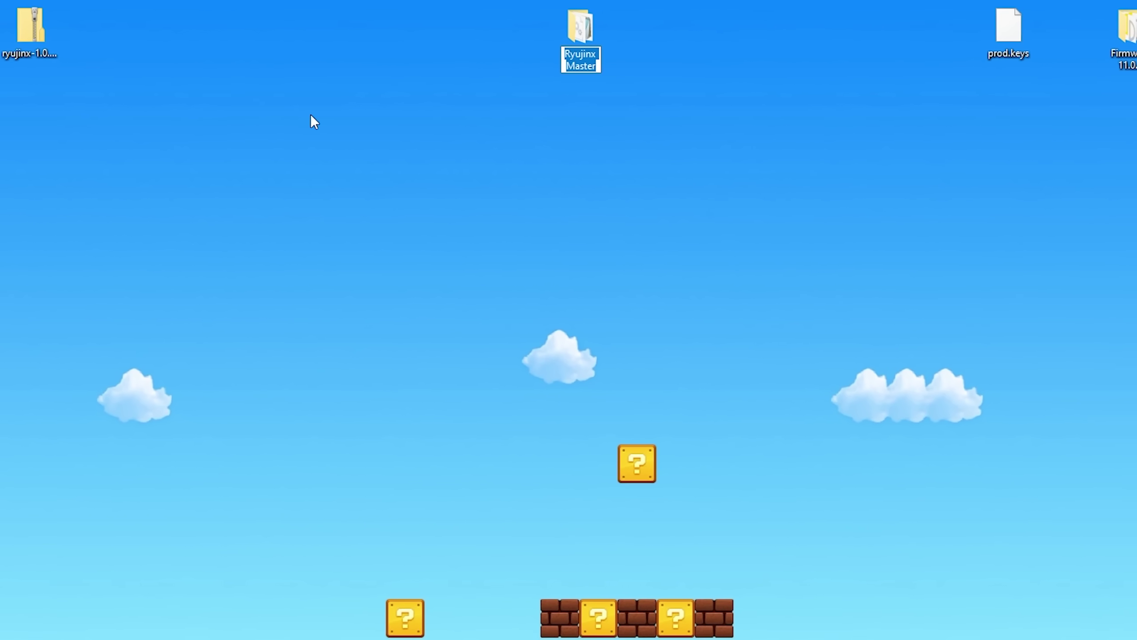
Save ryujinx-1.0.0-ldn2-win_x64.zip from the Patreon LDN2 post to the Desktop
{"action": "left_click", "coordinate": [30, 27]}
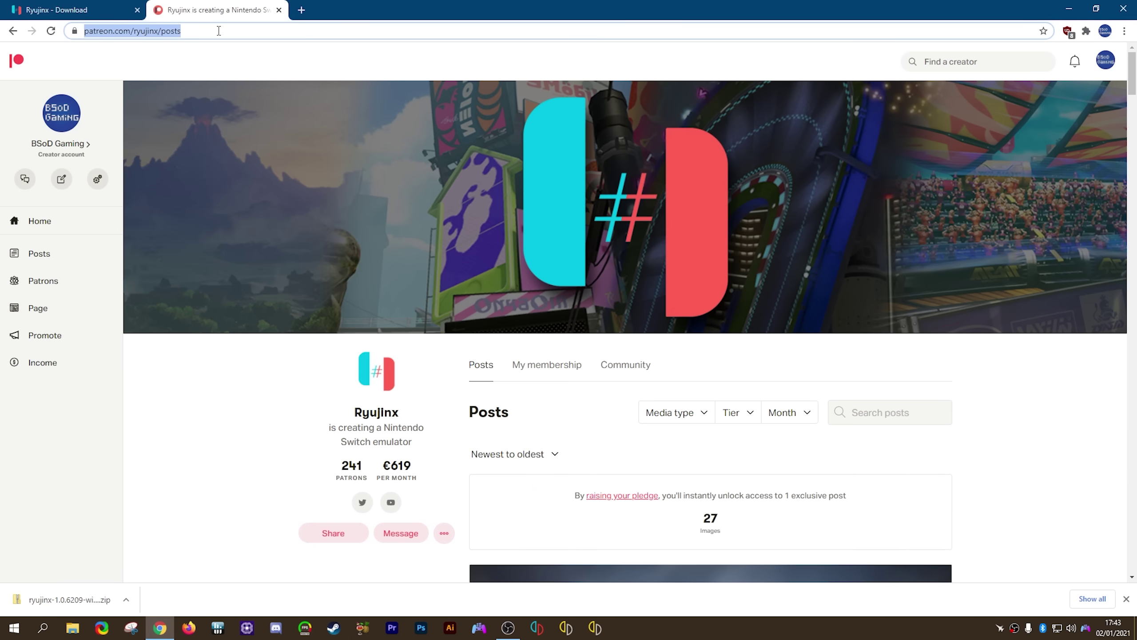
{"action": "left_click", "coordinate": [217, 31]}
{"action": "left_click", "coordinate": [218, 68]}
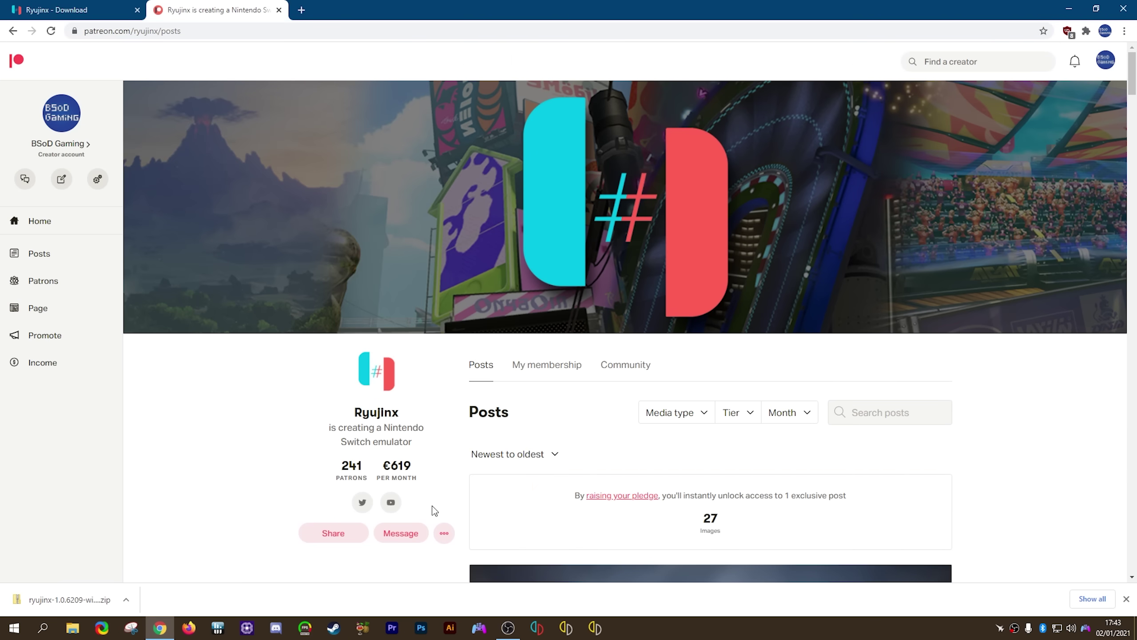
{"action": "scroll", "coordinate": [886, 475], "scroll_direction": "down", "scroll_amount": 15}
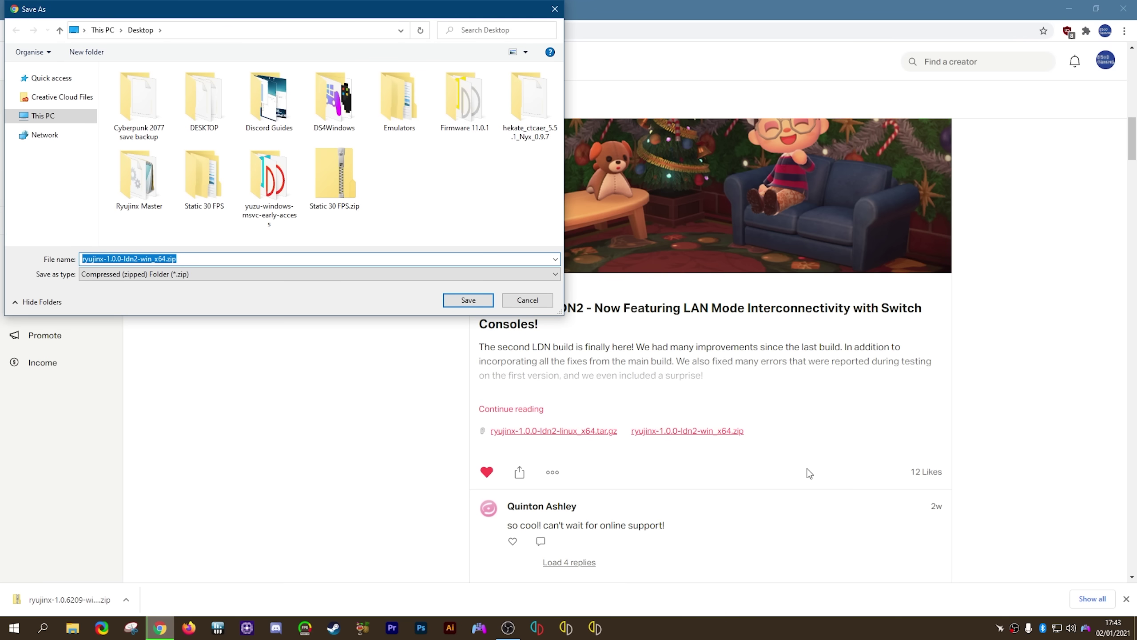
{"action": "left_click", "coordinate": [468, 300]}
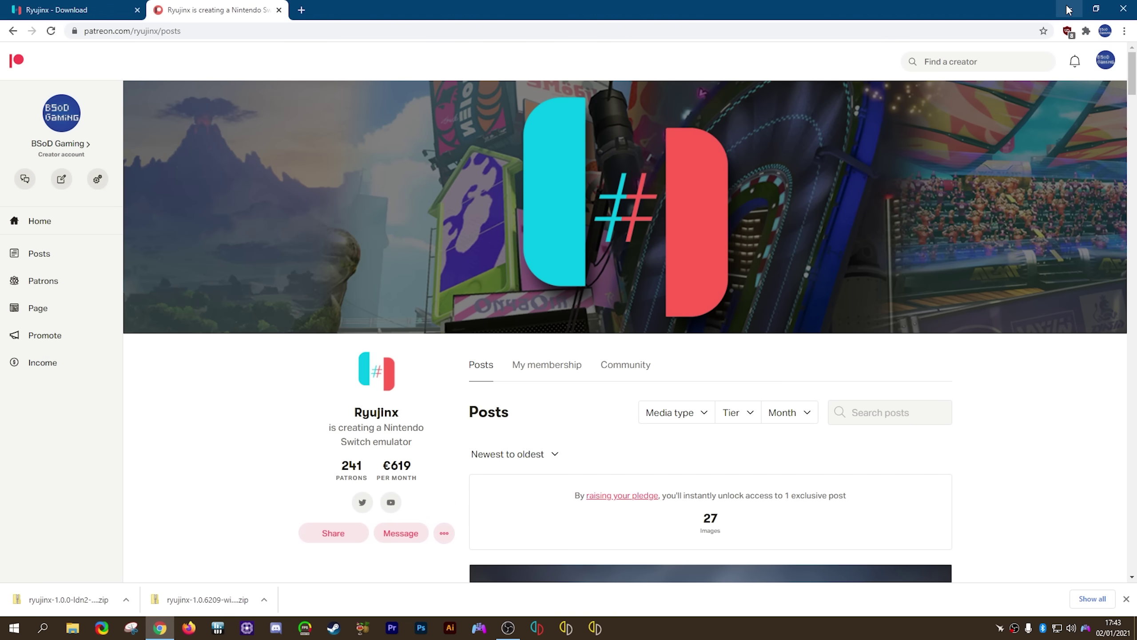
Extract the ryujinx-1.0.0-ldn2 zip onto the desktop with 7-Zip Extract Here
{"action": "left_click", "coordinate": [1068, 9]}
{"action": "left_click", "coordinate": [24, 22]}
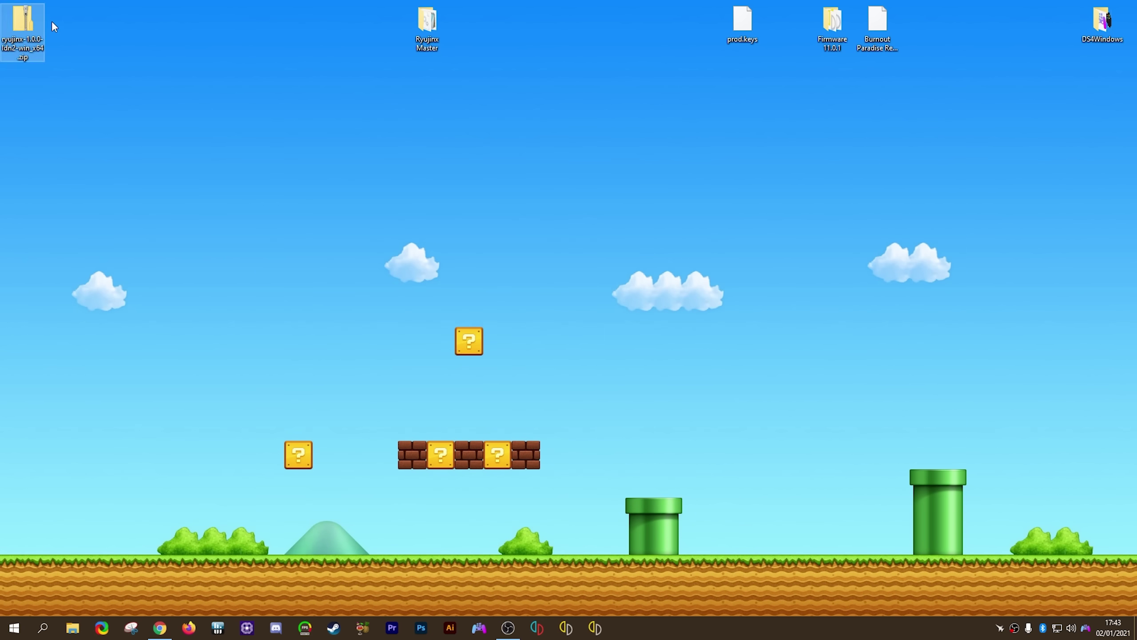
{"action": "right_click", "coordinate": [29, 30]}
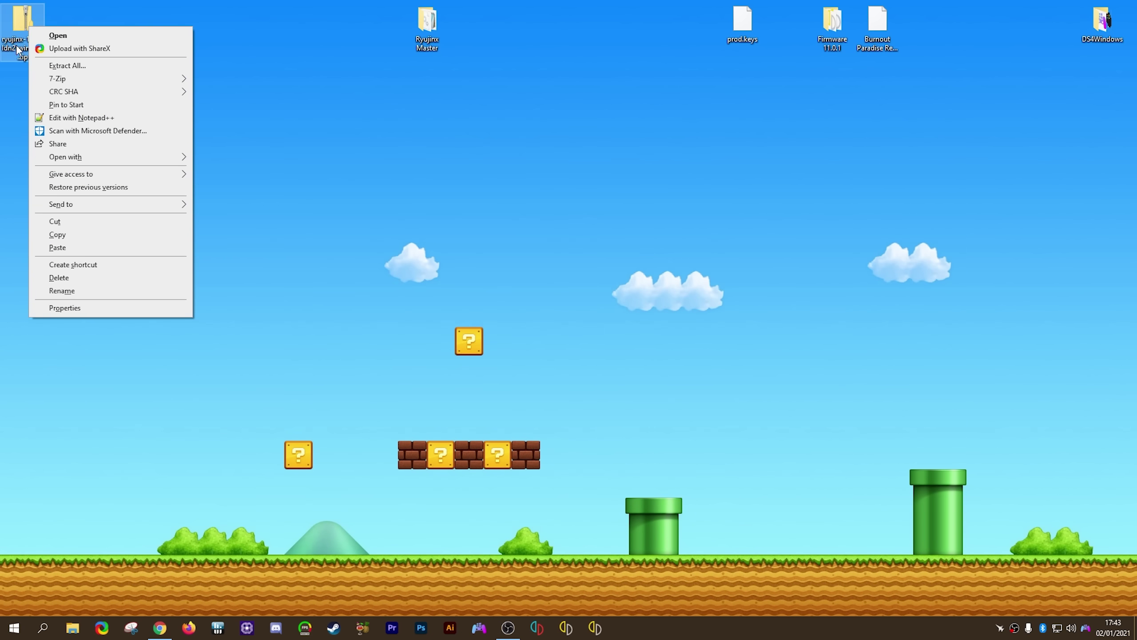
{"action": "mouse_move", "coordinate": [165, 83]}
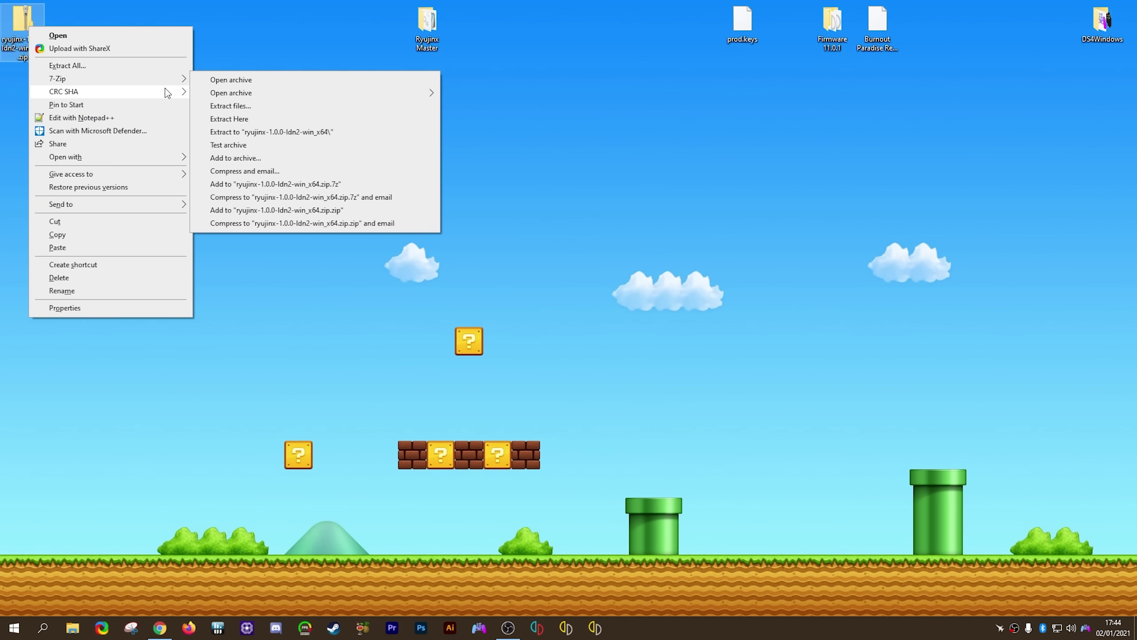
{"action": "left_click", "coordinate": [250, 118]}
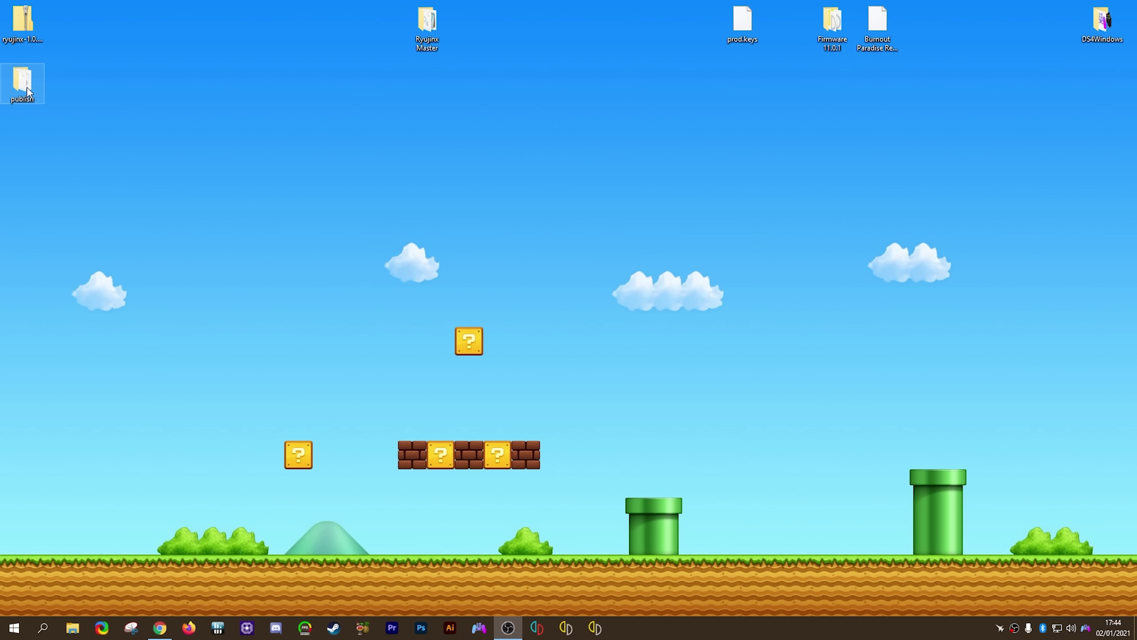
Rename the new publish folder to Ryujinx LDN, place it beside Ryujinx Master, and remove the zip
{"action": "right_click", "coordinate": [27, 87]}
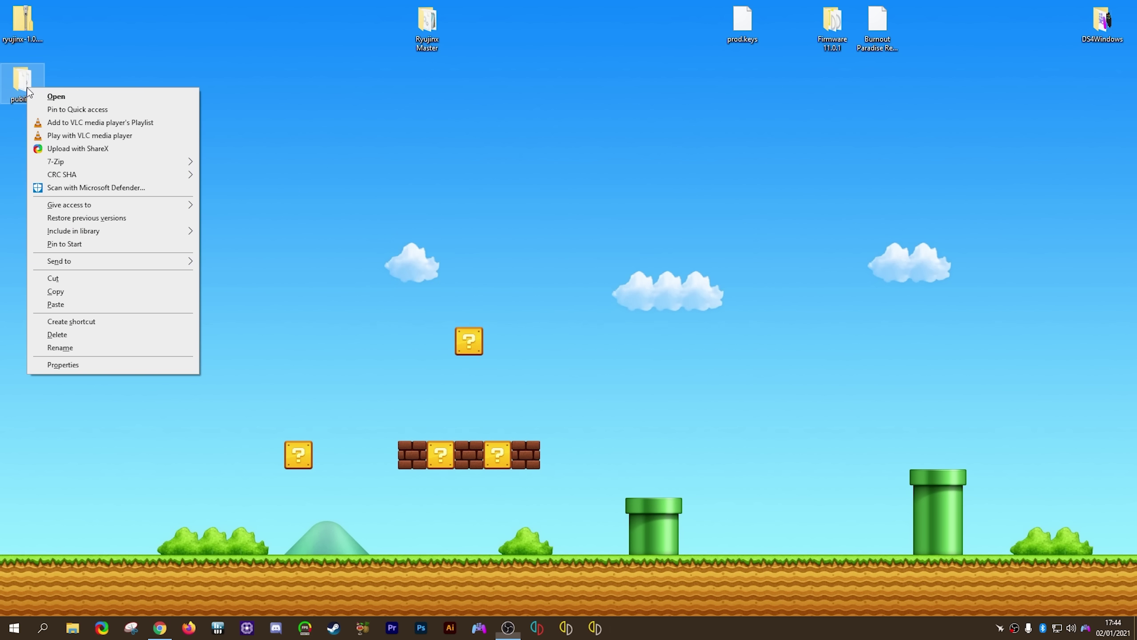
{"action": "left_click", "coordinate": [82, 348]}
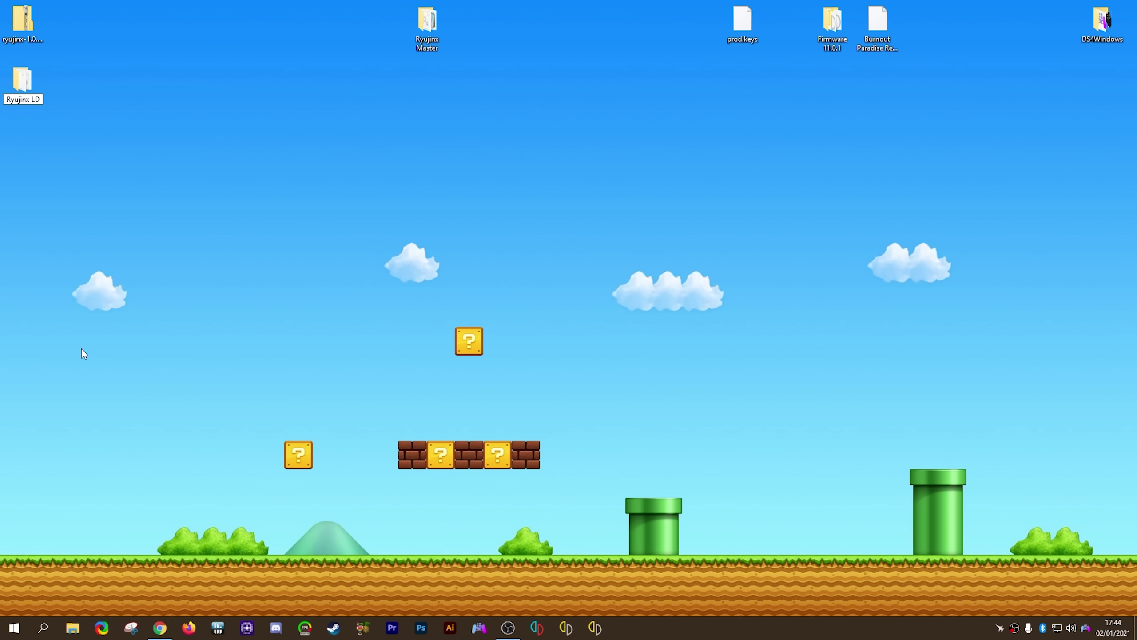
{"action": "type", "text": "Ryujinx LDN"}
{"action": "key", "text": "Return"}
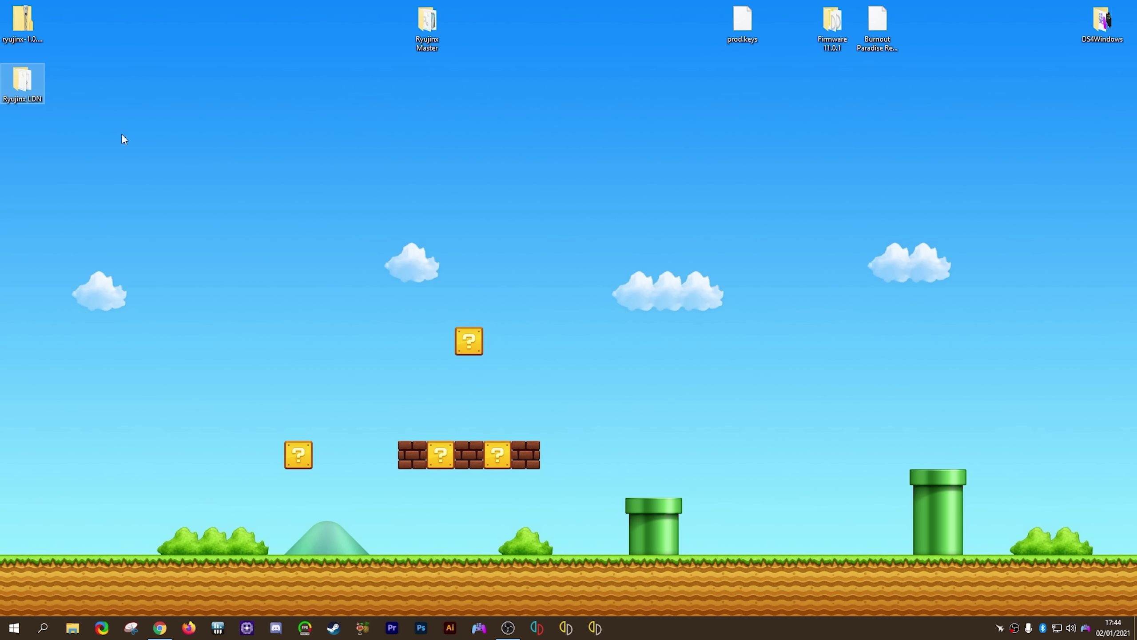
{"action": "left_click_drag", "start_coordinate": [491, 96], "coordinate": [487, 53]}
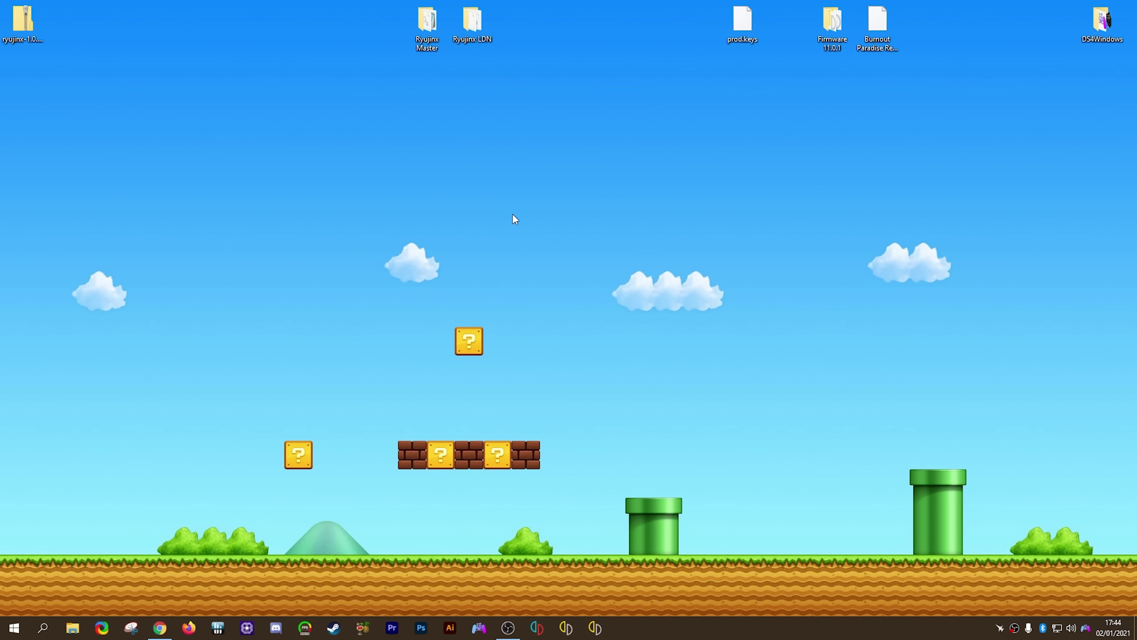
{"action": "left_click", "coordinate": [11, 29]}
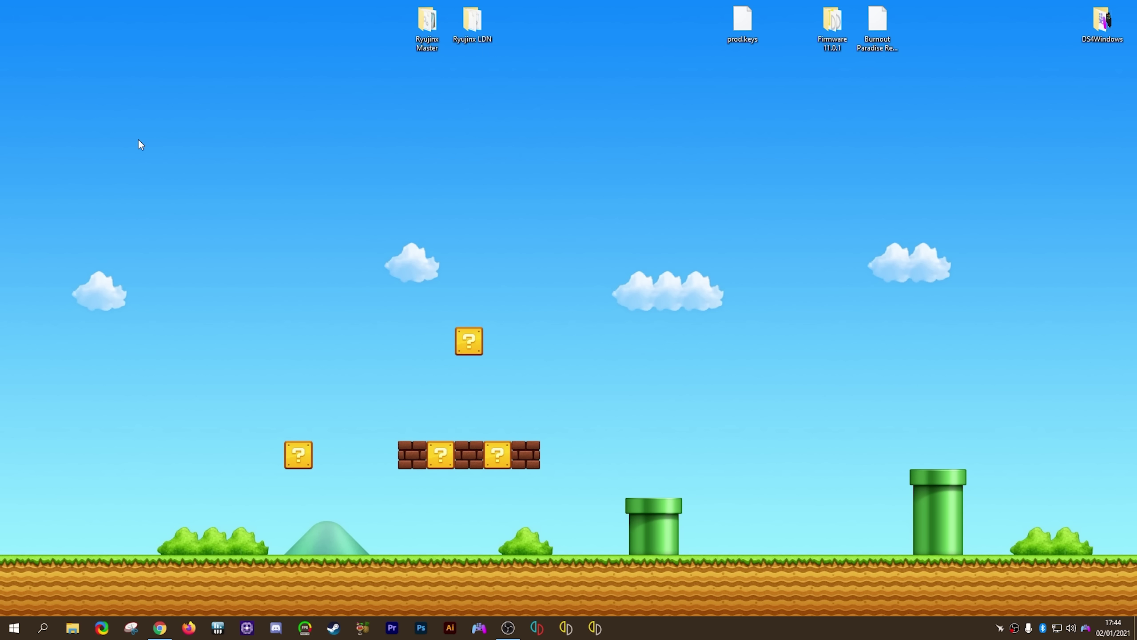
Copy OpenAL32.dll from the Ryujinx Master folder
{"action": "double_click", "coordinate": [427, 21]}
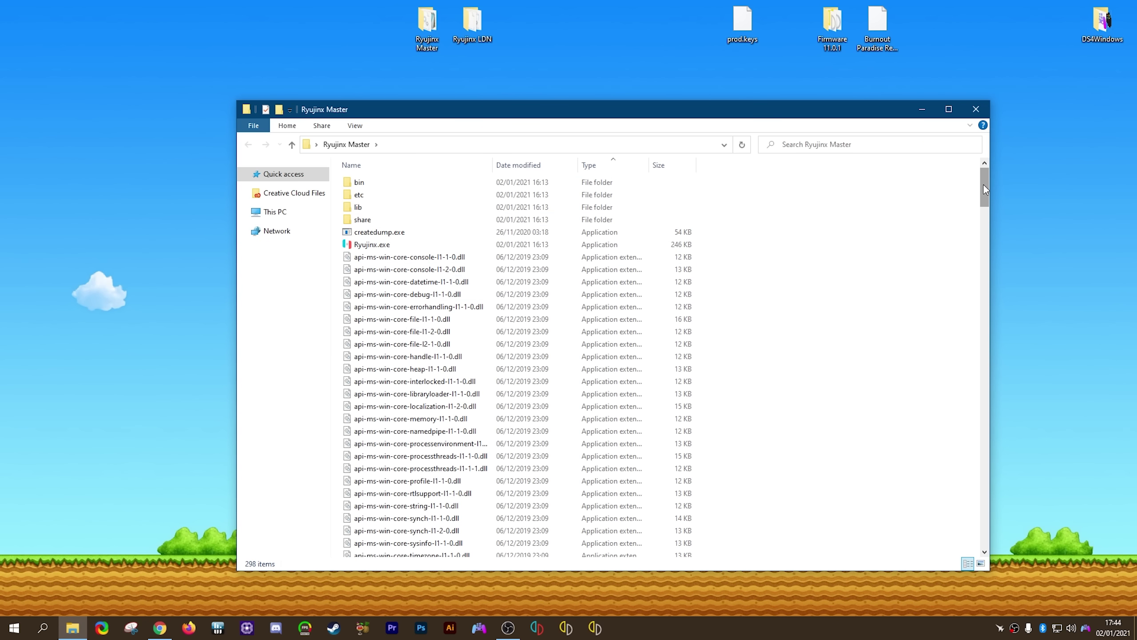
{"action": "left_click_drag", "start_coordinate": [983, 185], "coordinate": [975, 275]}
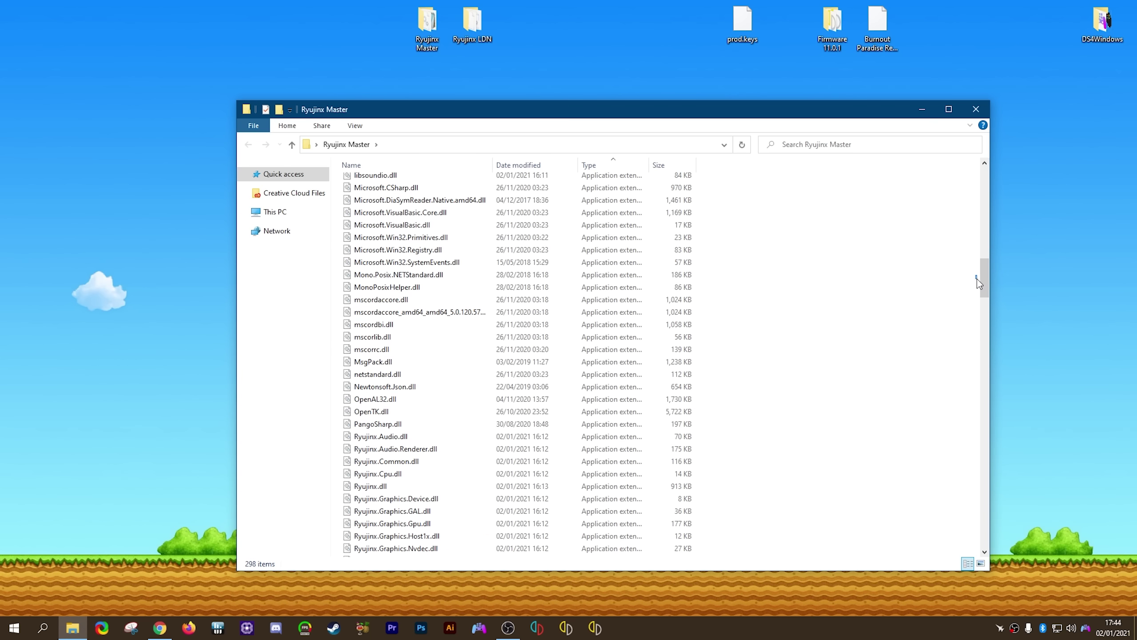
{"action": "left_click", "coordinate": [374, 404]}
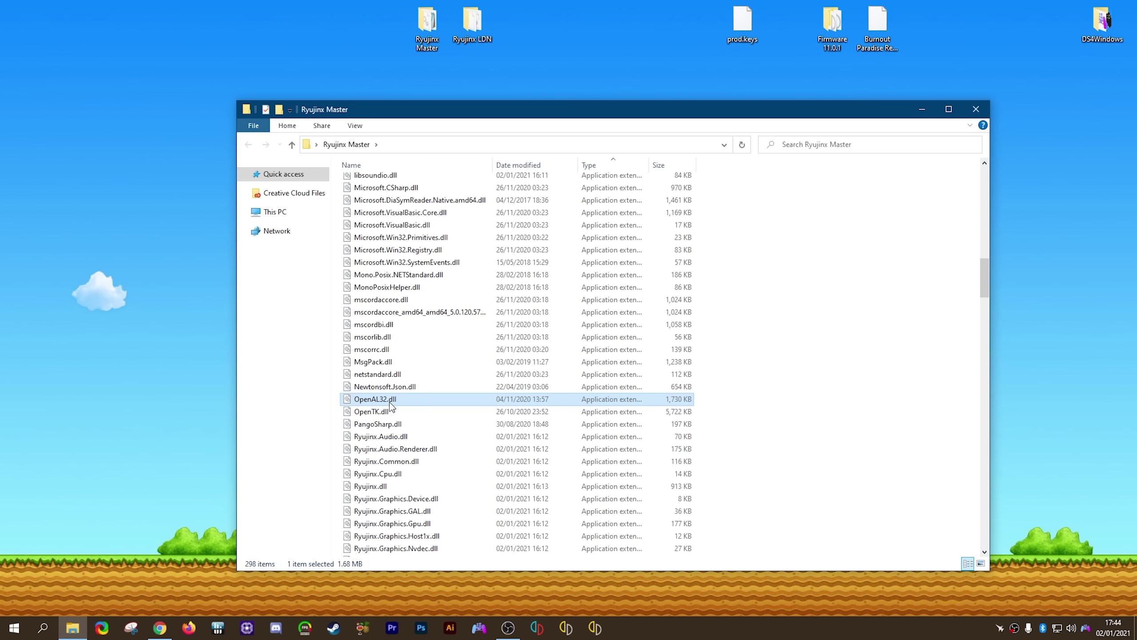
{"action": "right_click", "coordinate": [390, 405]}
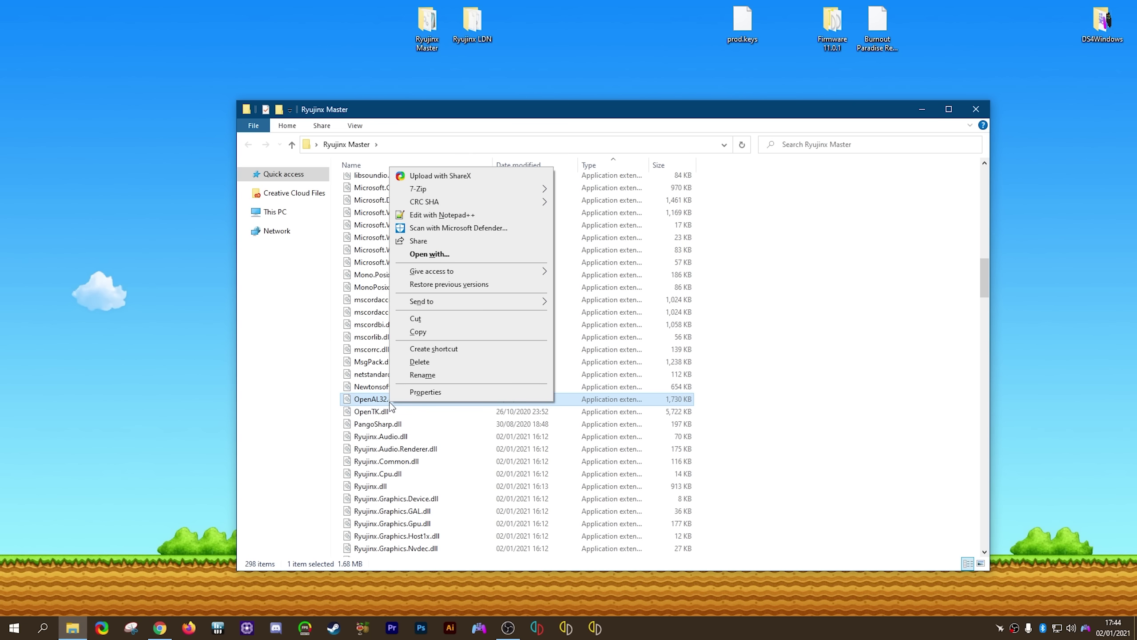
{"action": "left_click", "coordinate": [430, 331]}
{"action": "left_click", "coordinate": [976, 109]}
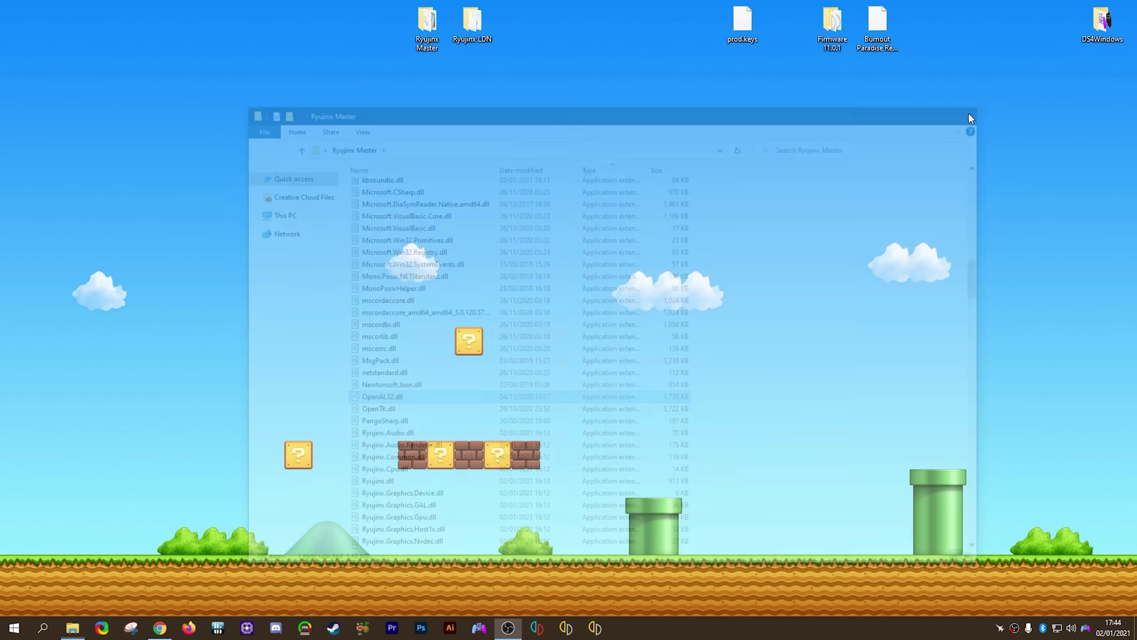
Paste OpenAL32.dll into the Ryujinx LDN folder
{"action": "double_click", "coordinate": [481, 29]}
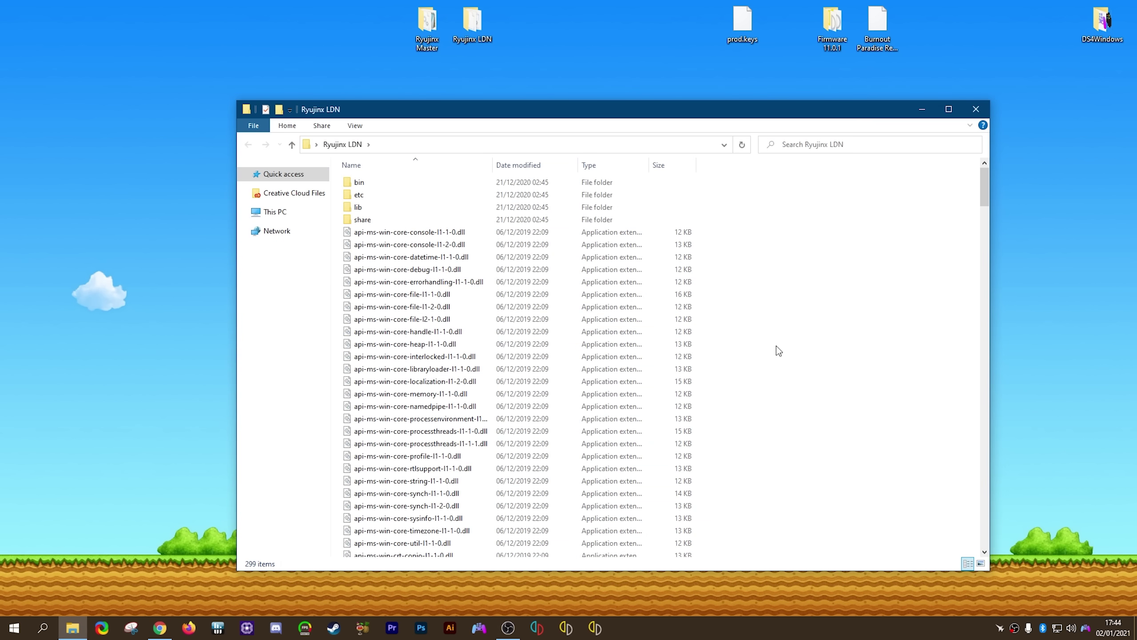
{"action": "right_click", "coordinate": [792, 333]}
{"action": "left_click", "coordinate": [823, 421]}
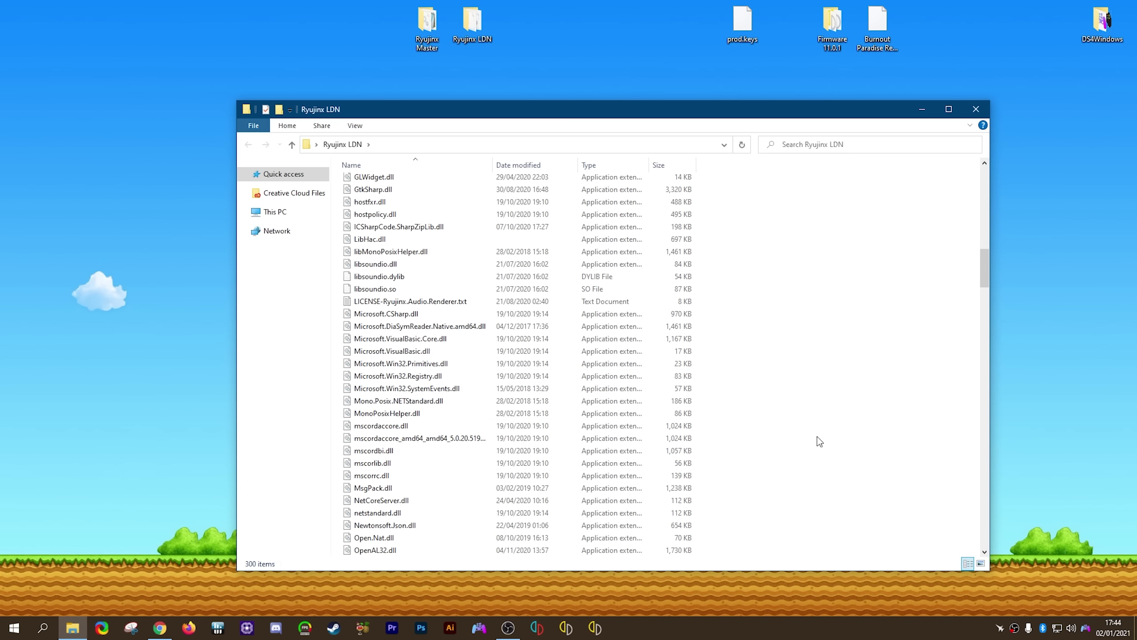
Launch Ryujinx.exe from Ryujinx Master and dismiss the keys-not-found error
{"action": "left_click", "coordinate": [976, 110]}
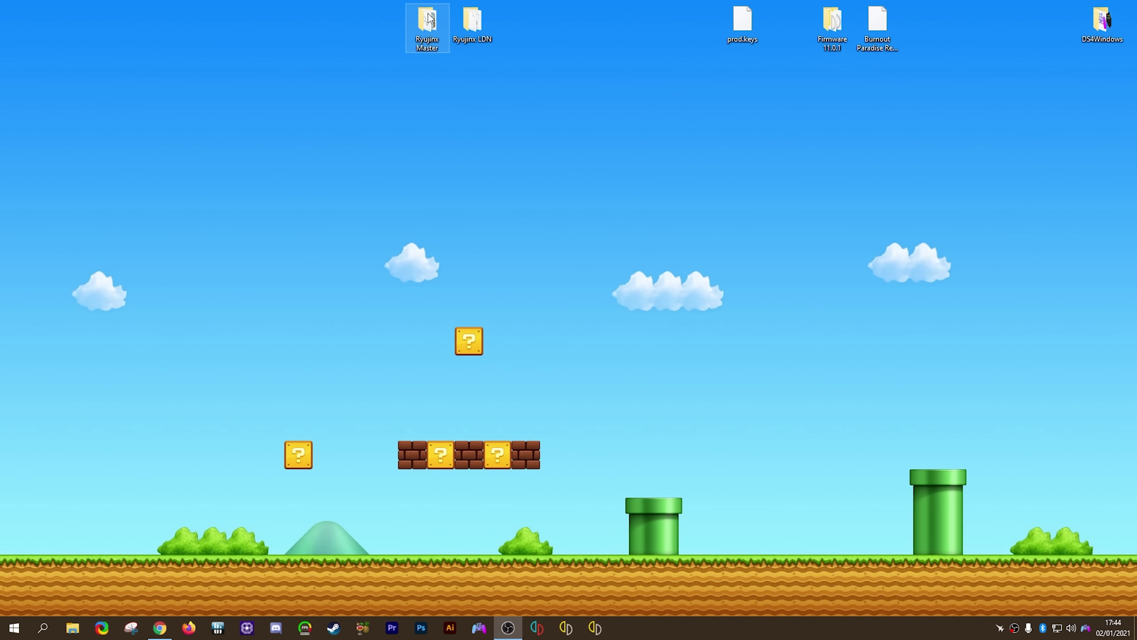
{"action": "double_click", "coordinate": [430, 27]}
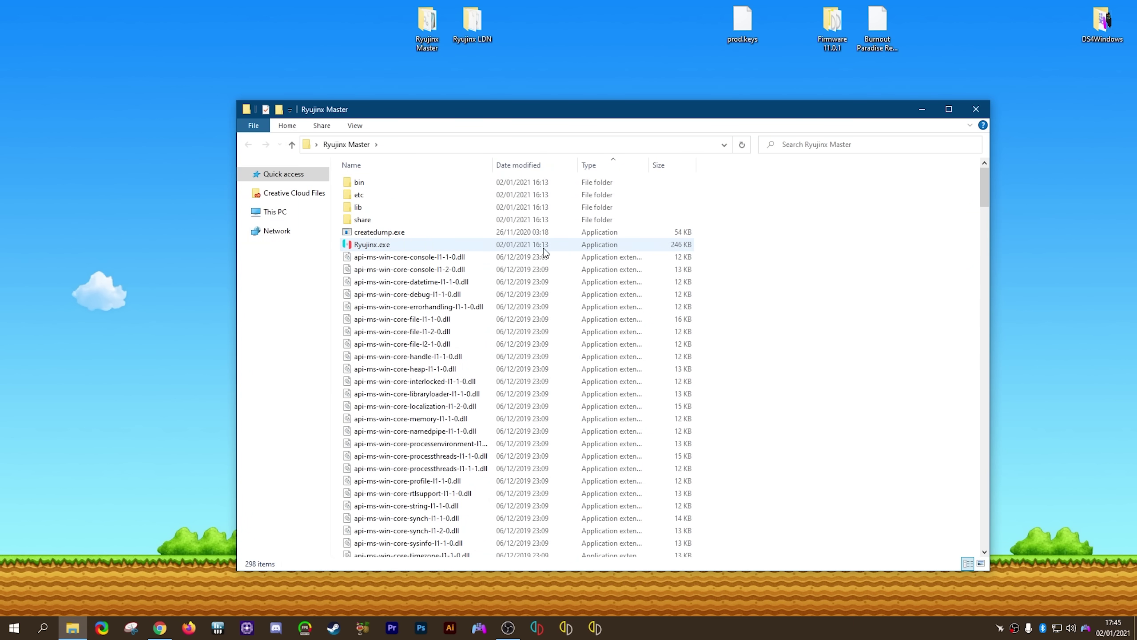
{"action": "left_click", "coordinate": [589, 165]}
{"action": "left_click", "coordinate": [593, 167]}
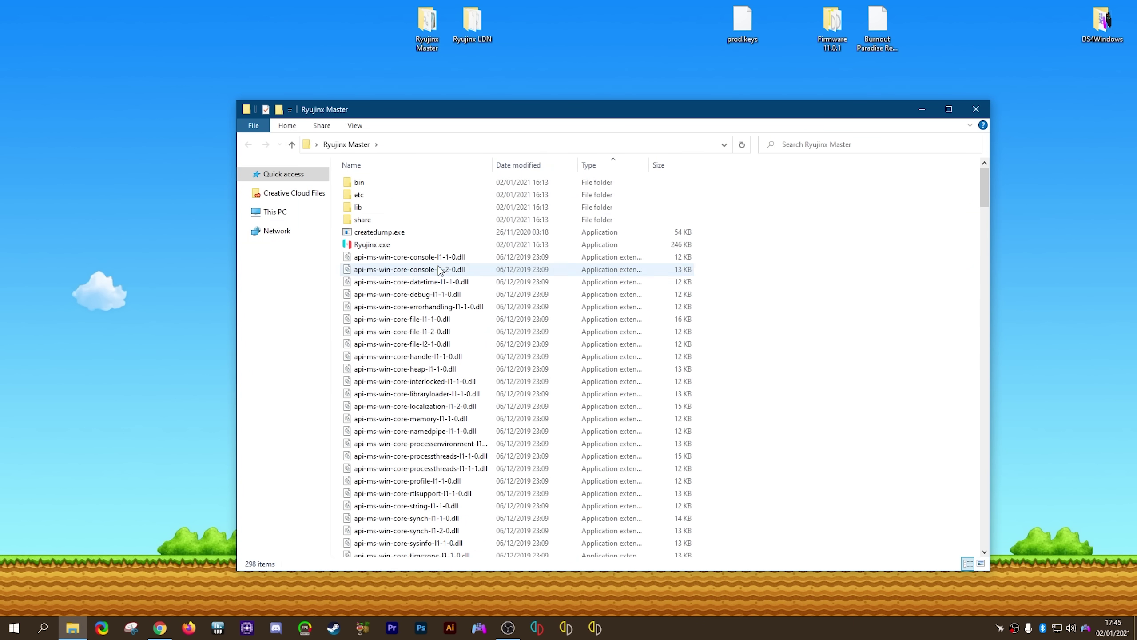
{"action": "double_click", "coordinate": [370, 246]}
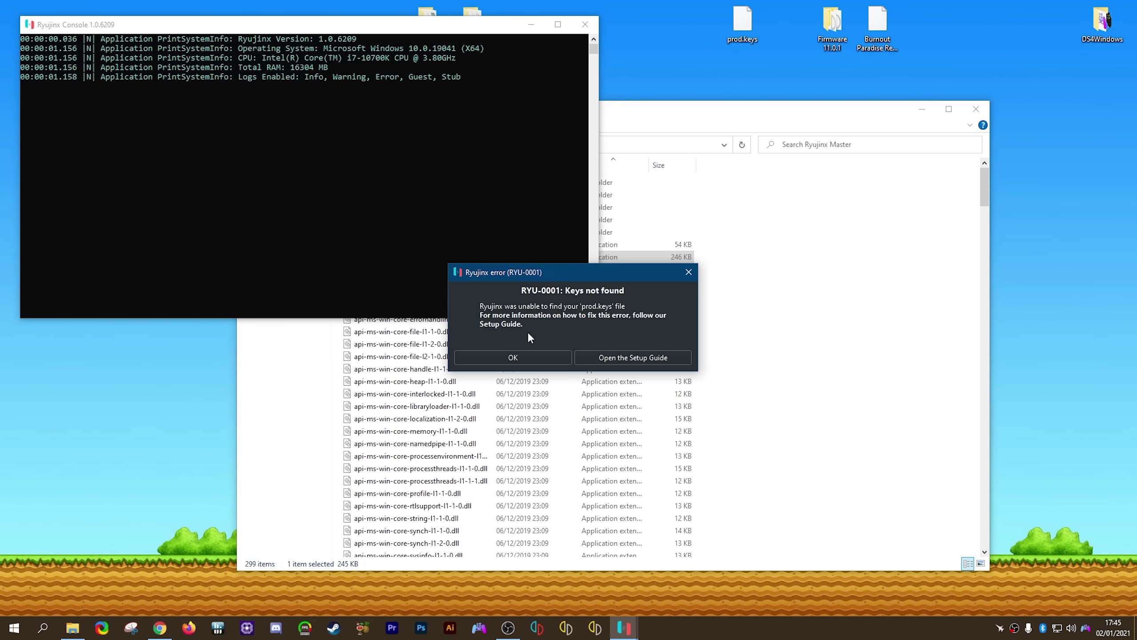
{"action": "left_click", "coordinate": [518, 359]}
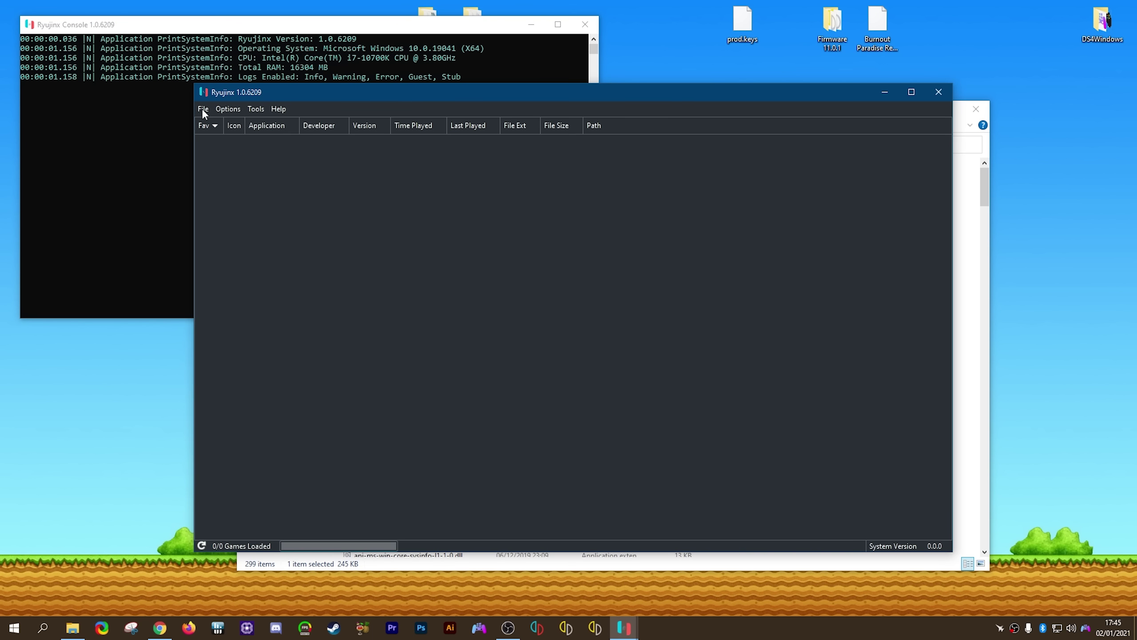
Move prod.keys from the desktop into the Ryujinx data folder's system subfolder
{"action": "left_click", "coordinate": [203, 111]}
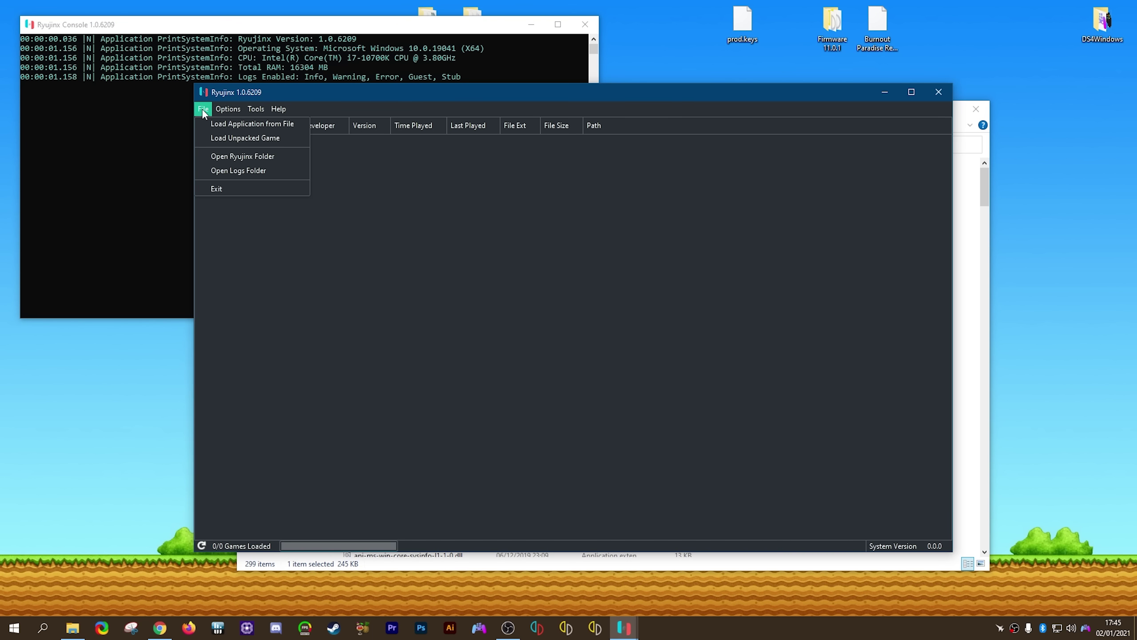
{"action": "left_click", "coordinate": [247, 157]}
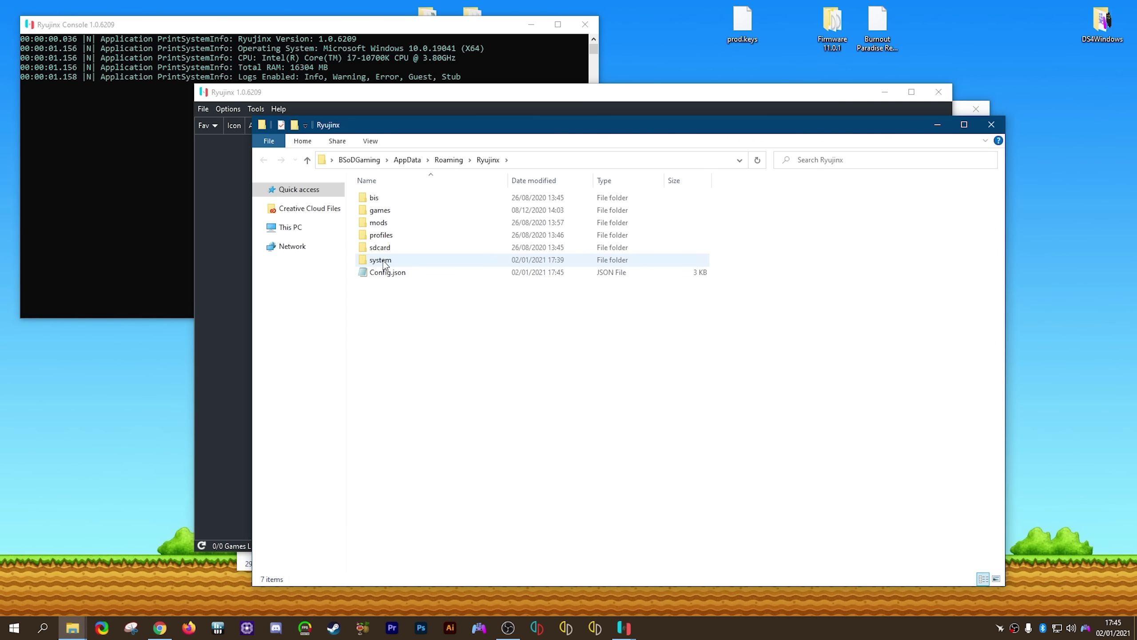
{"action": "double_click", "coordinate": [383, 261]}
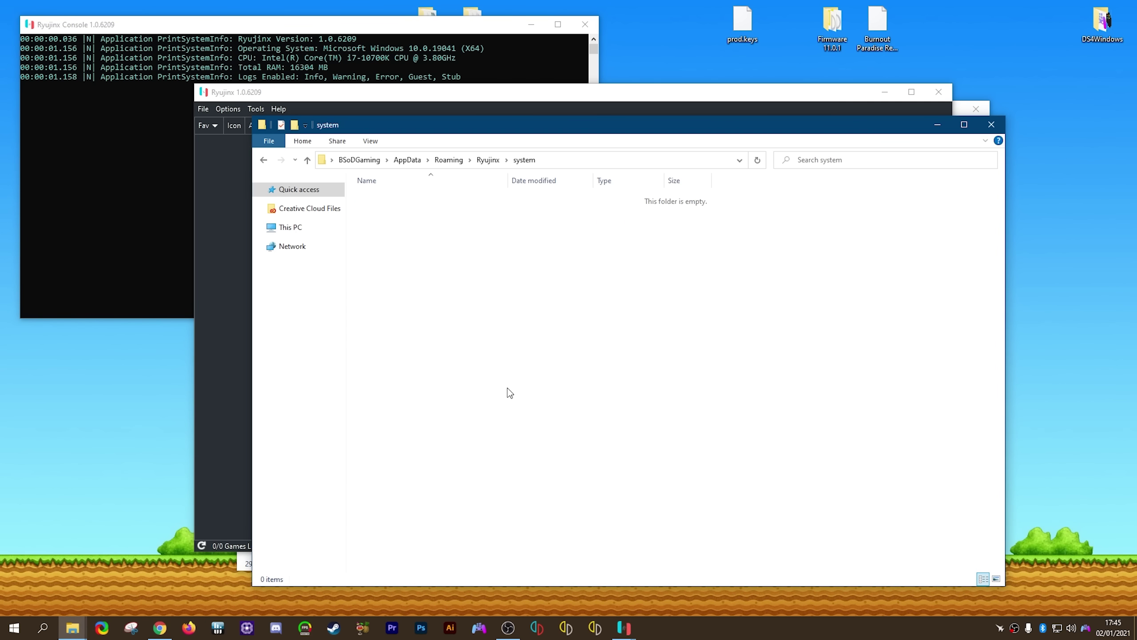
{"action": "left_click_drag", "start_coordinate": [747, 23], "coordinate": [515, 260]}
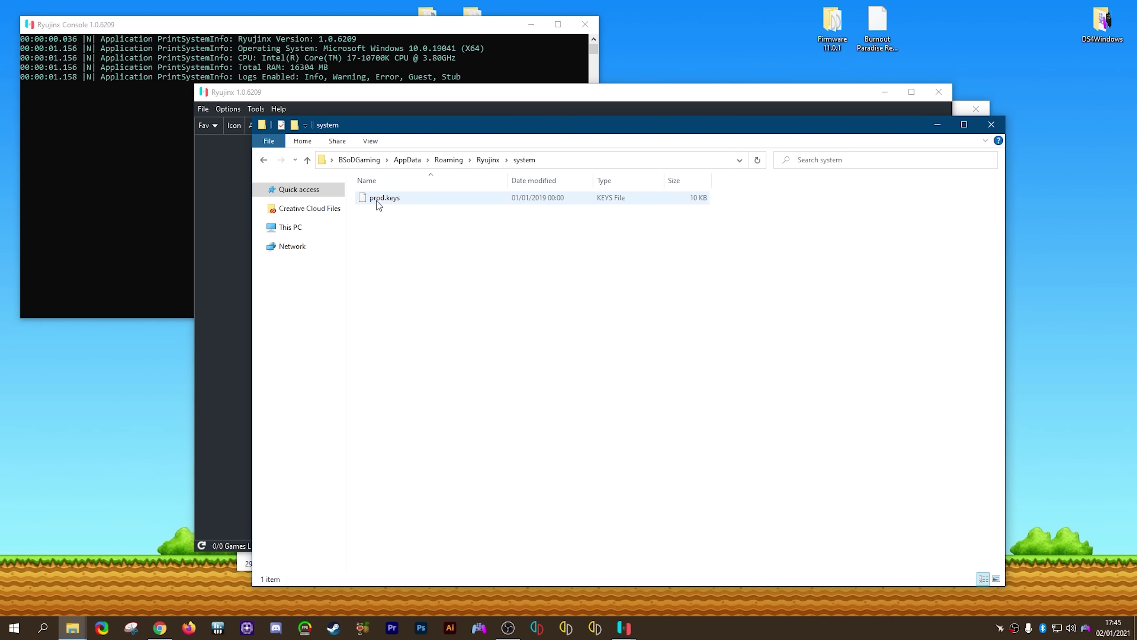
Close the system folder and Ryujinx, then relaunch Ryujinx.exe
{"action": "left_click", "coordinate": [990, 124]}
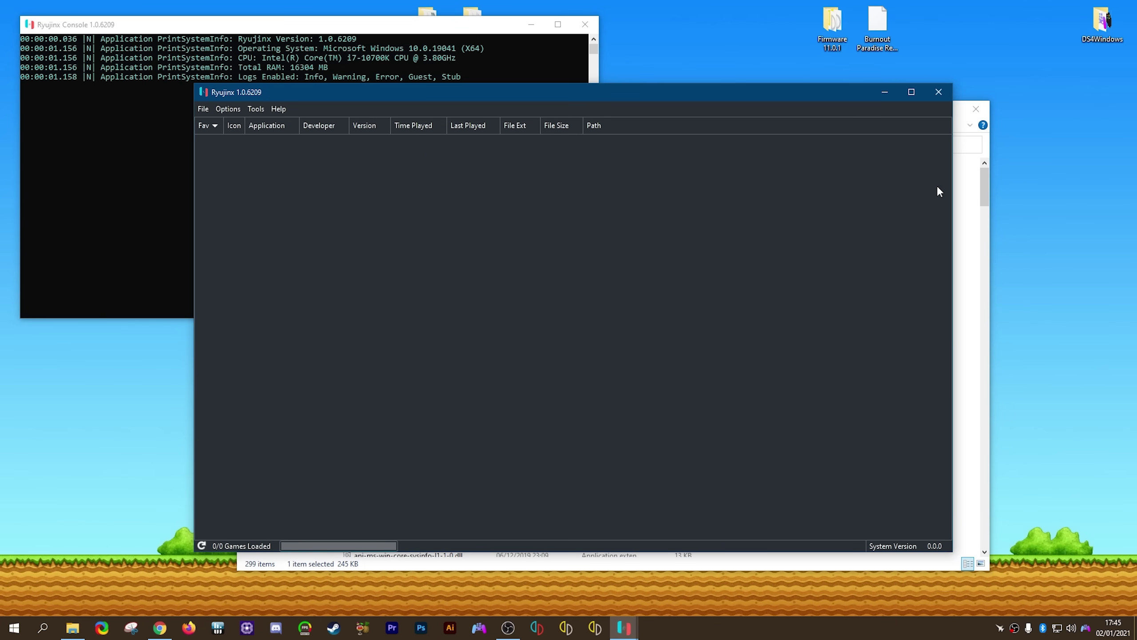
{"action": "left_click", "coordinate": [939, 92]}
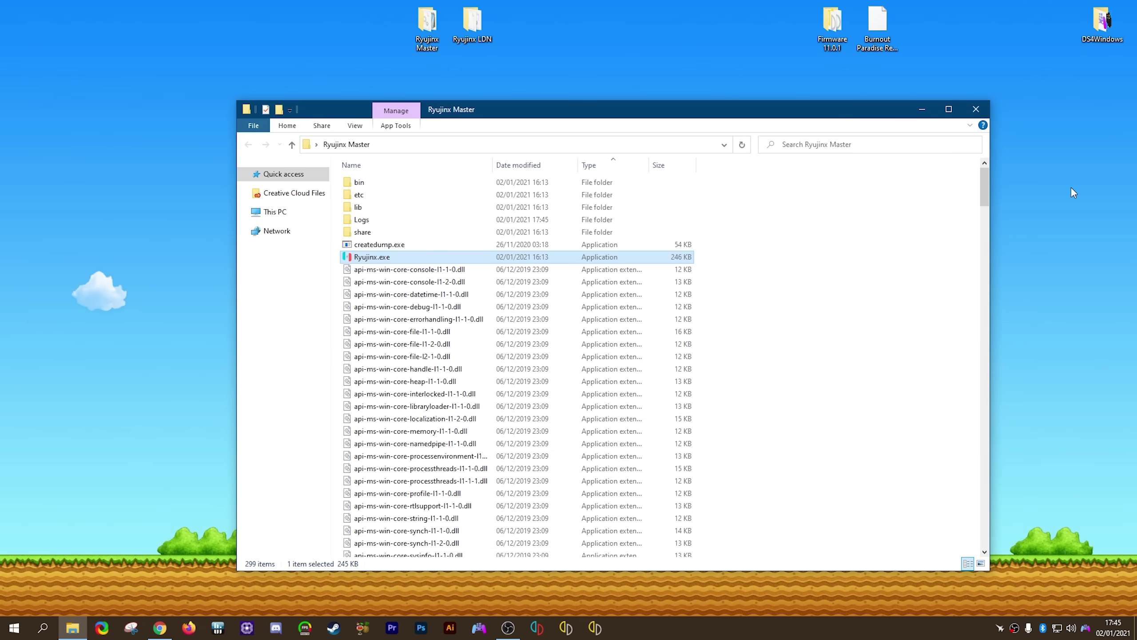
{"action": "double_click", "coordinate": [376, 257]}
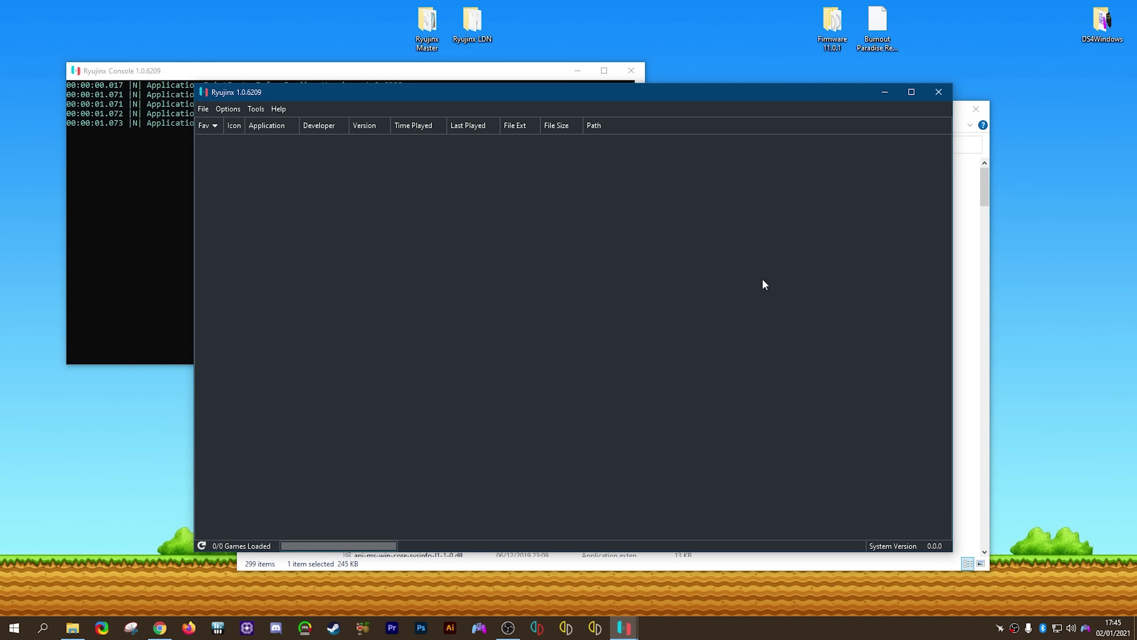
Install firmware 9.2.0 from the Desktop's Burnout Paradise Remastered.xci file
{"action": "left_click", "coordinate": [256, 109]}
{"action": "mouse_move", "coordinate": [269, 125]}
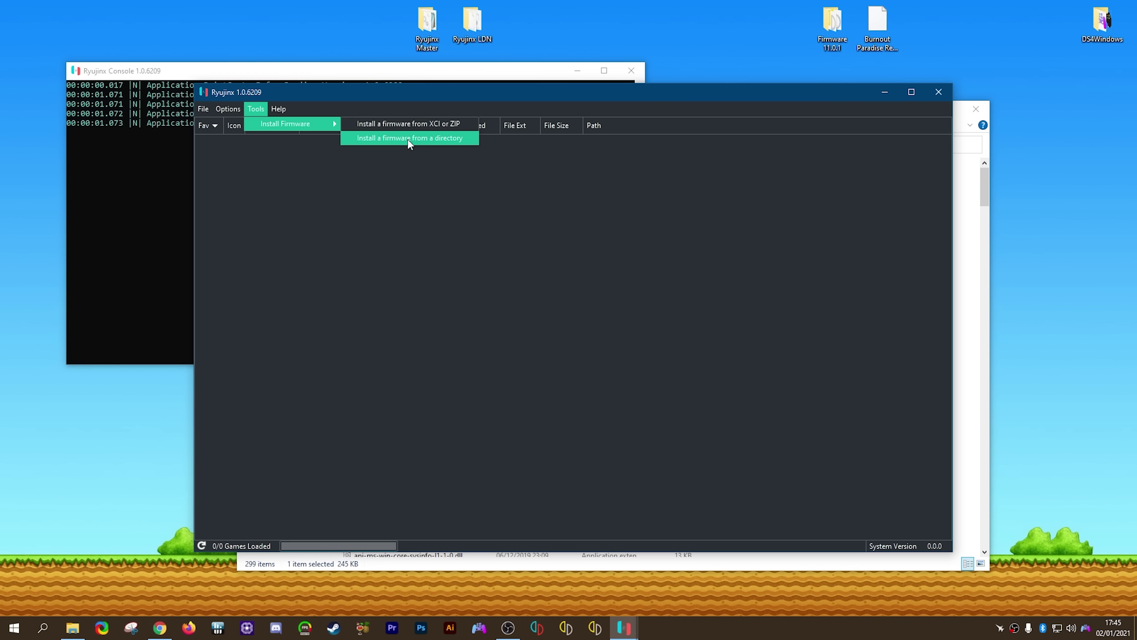
{"action": "left_click", "coordinate": [433, 128]}
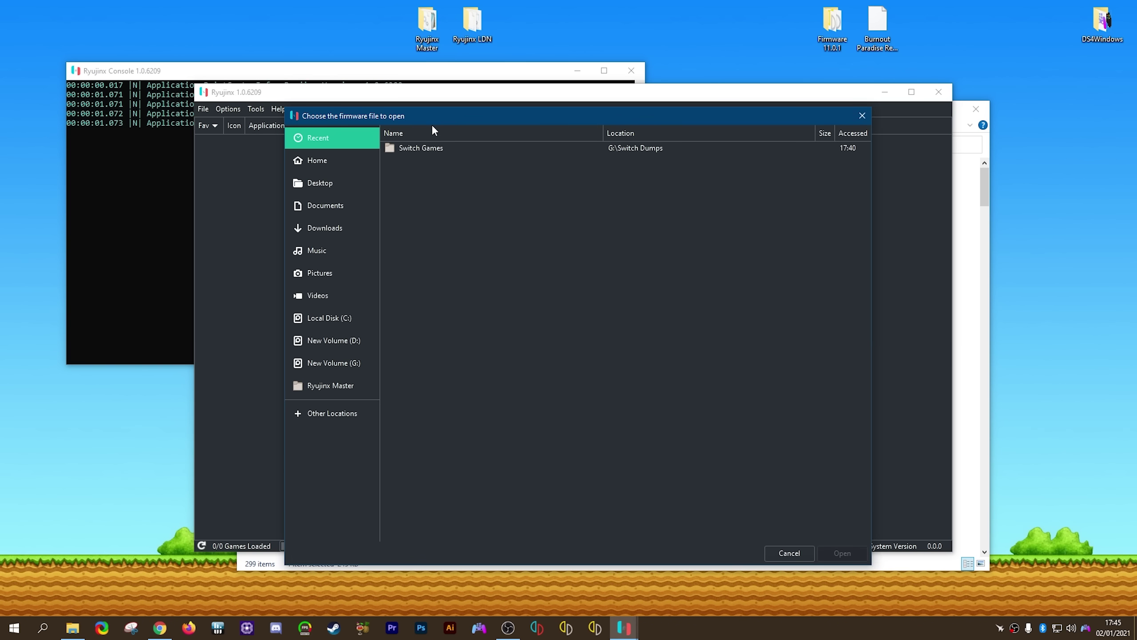
{"action": "left_click", "coordinate": [320, 183]}
{"action": "left_click", "coordinate": [469, 180]}
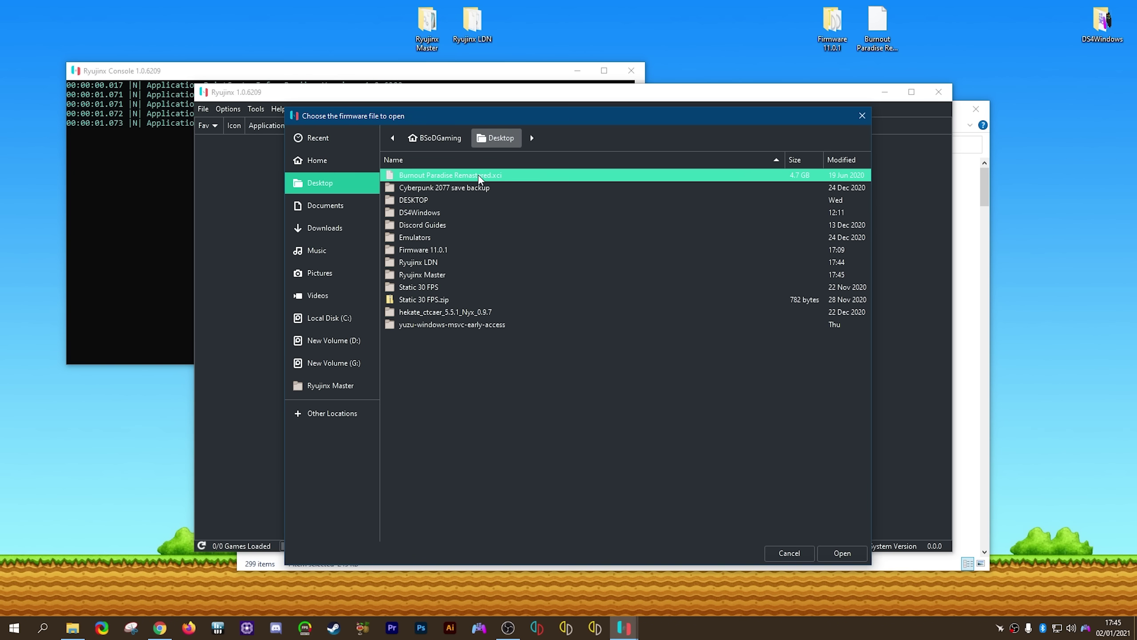
{"action": "left_click", "coordinate": [837, 553]}
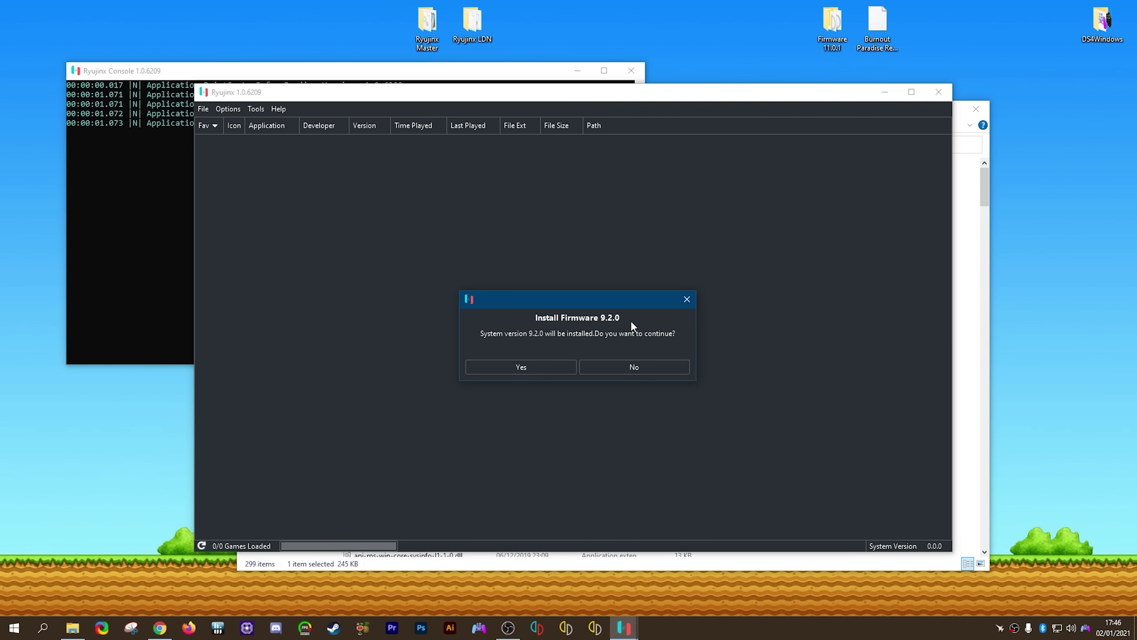
{"action": "left_click", "coordinate": [541, 367]}
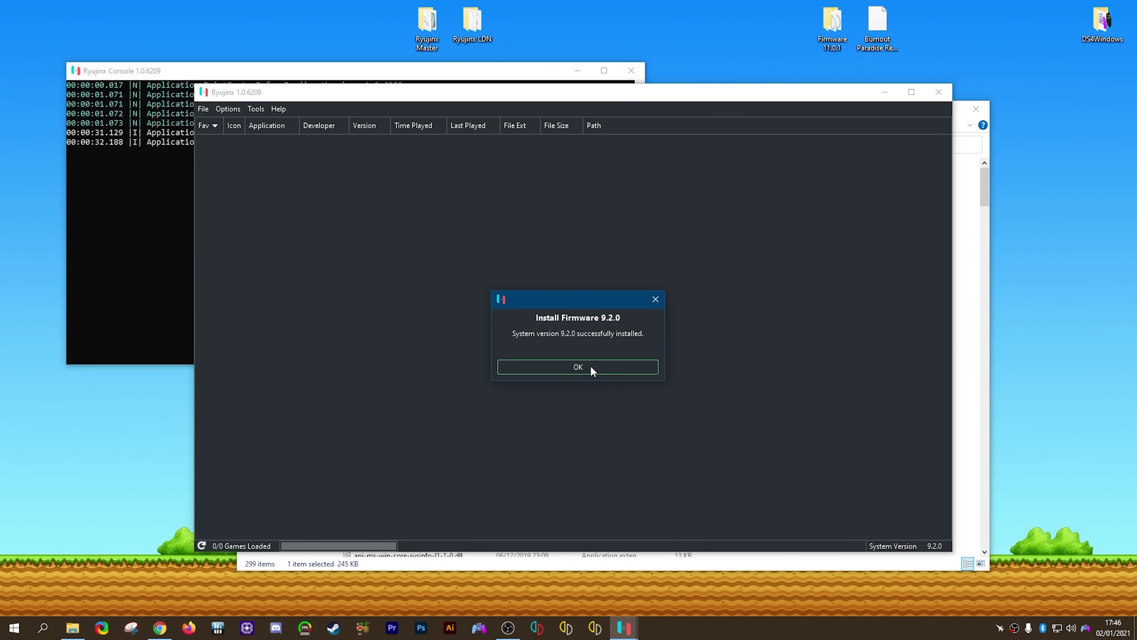
{"action": "left_click", "coordinate": [590, 367]}
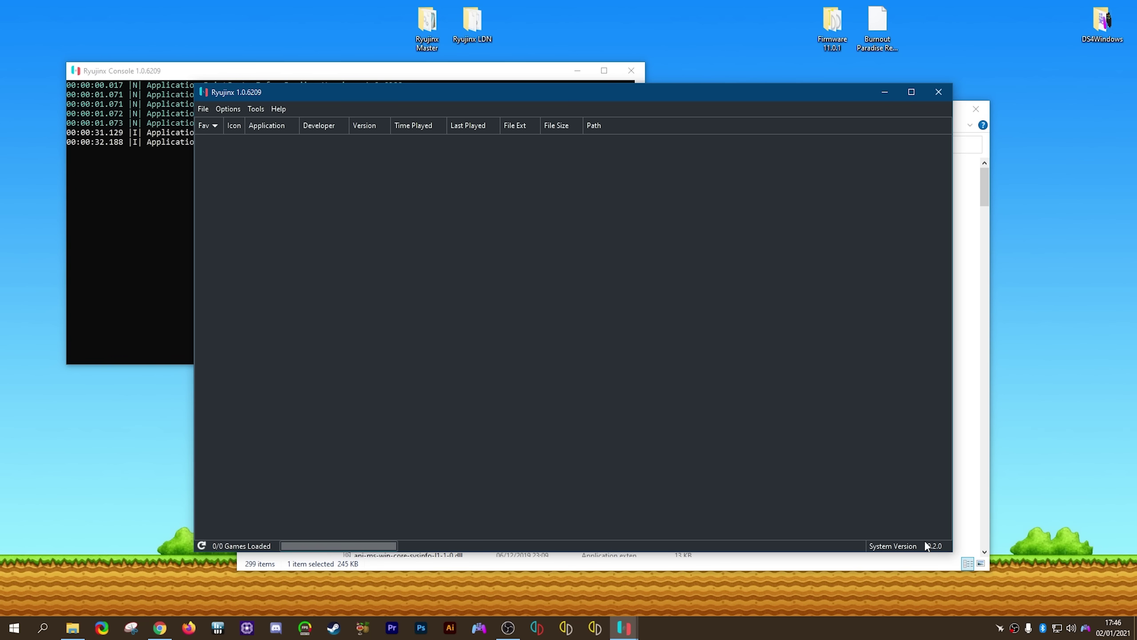
Install firmware 11.0.1 from the Desktop's Firmware 11.0.1 folder, replacing 9.2.0
{"action": "left_click", "coordinate": [256, 109]}
{"action": "mouse_move", "coordinate": [273, 123]}
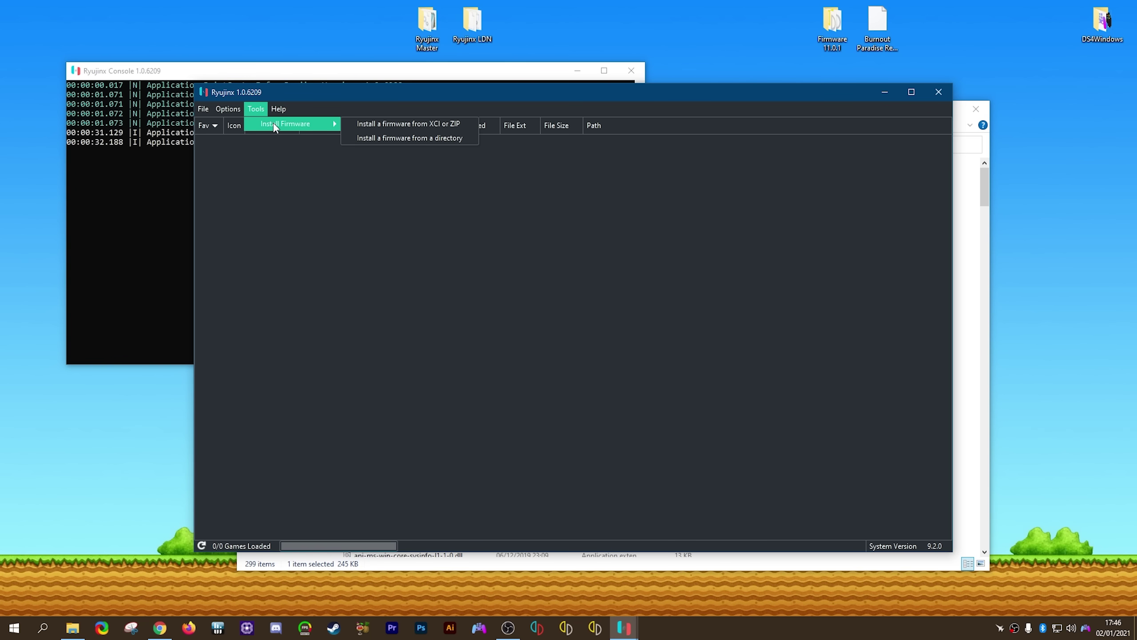
{"action": "left_click", "coordinate": [432, 139]}
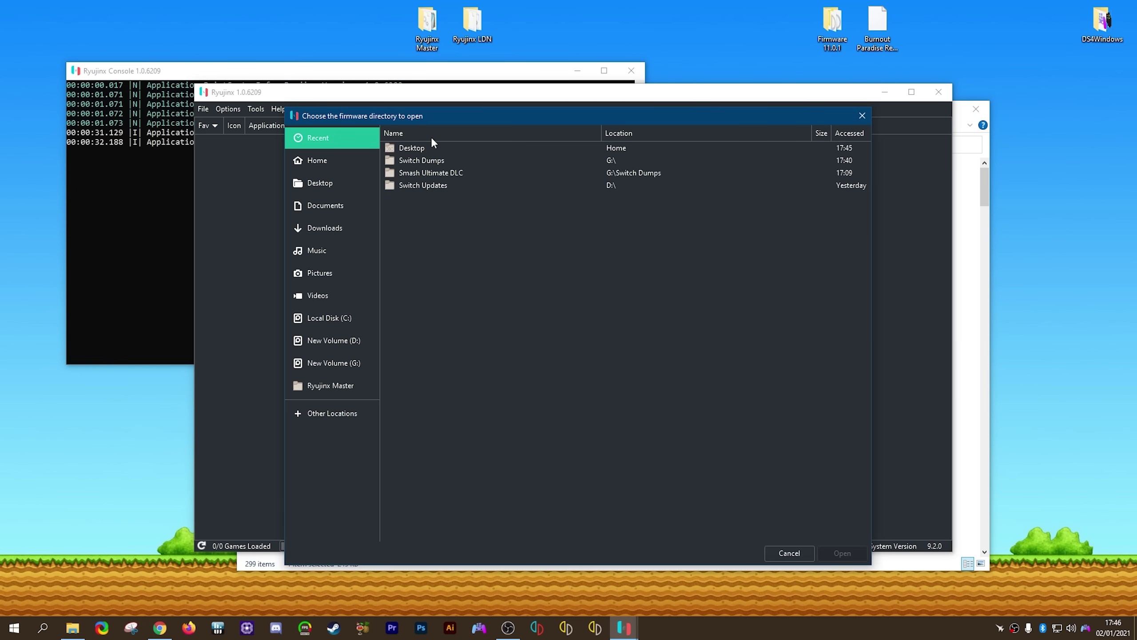
{"action": "left_click", "coordinate": [325, 181]}
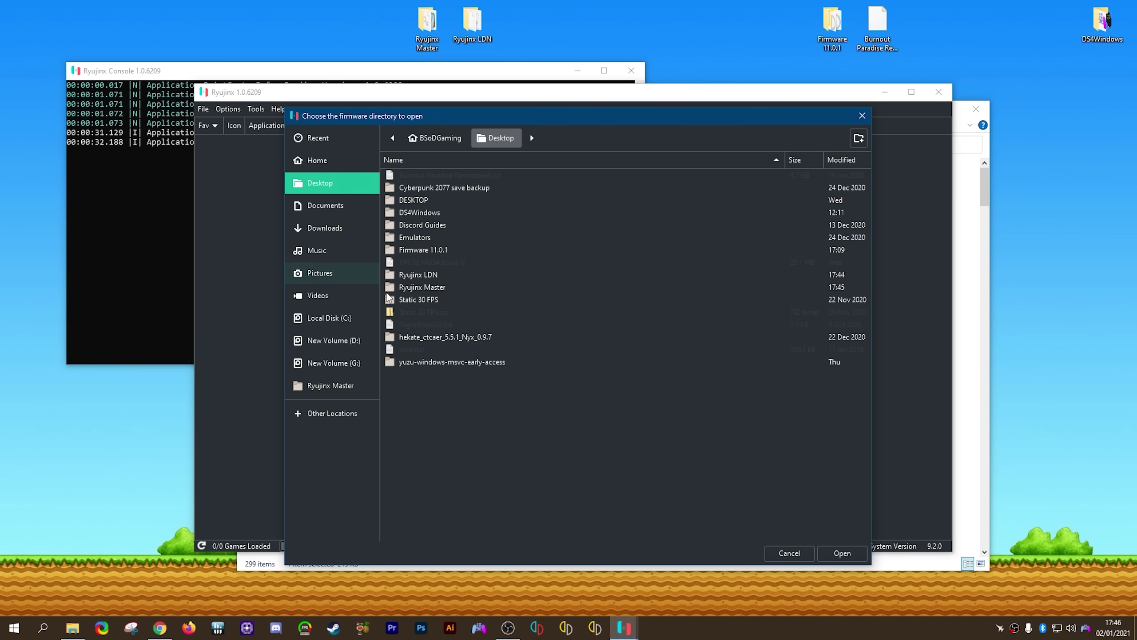
{"action": "left_click", "coordinate": [424, 252]}
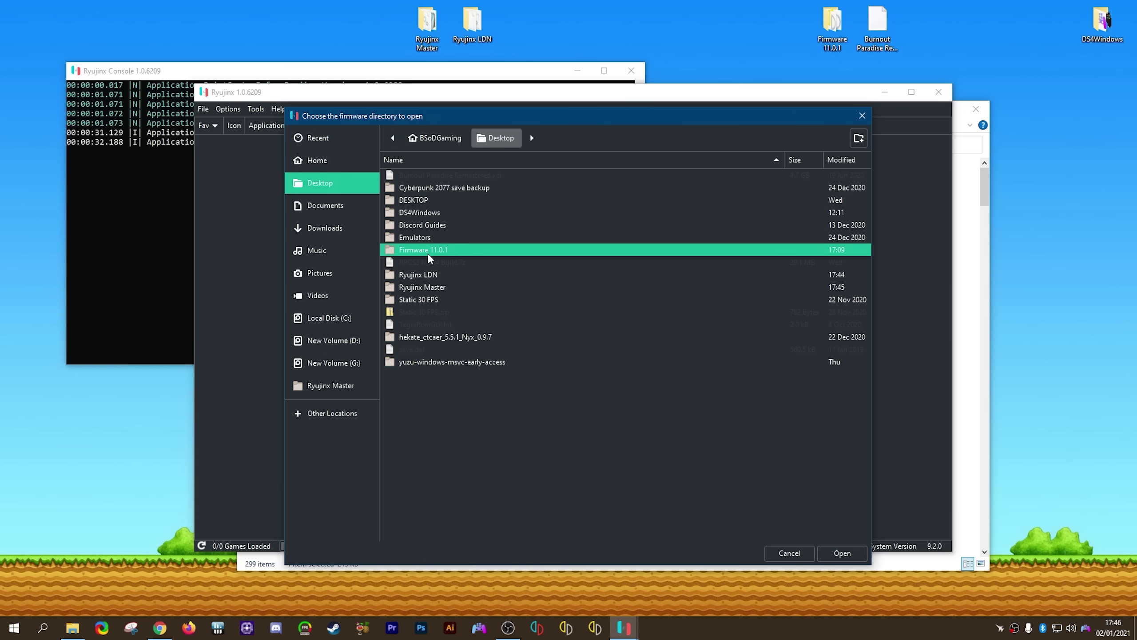
{"action": "left_click", "coordinate": [851, 551]}
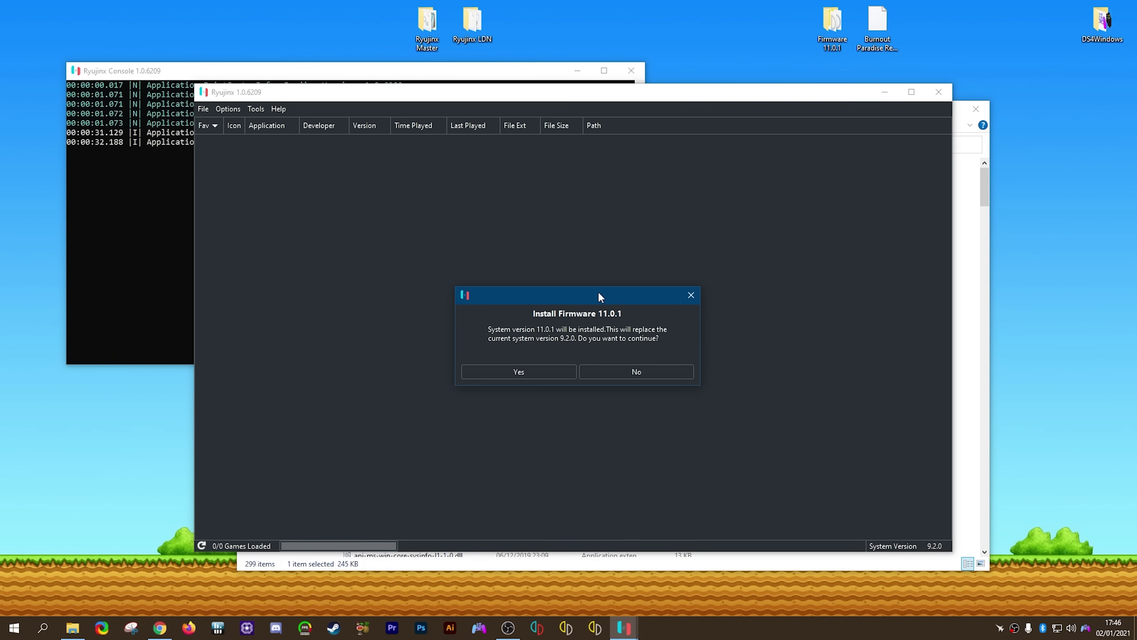
{"action": "left_click", "coordinate": [532, 373]}
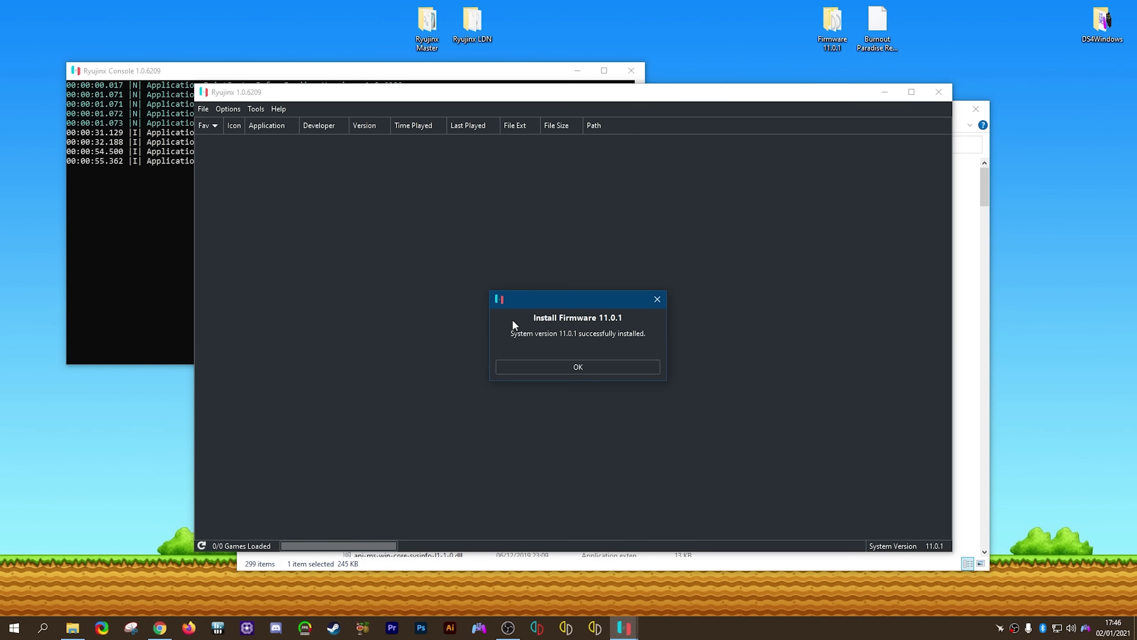
{"action": "left_click", "coordinate": [579, 365]}
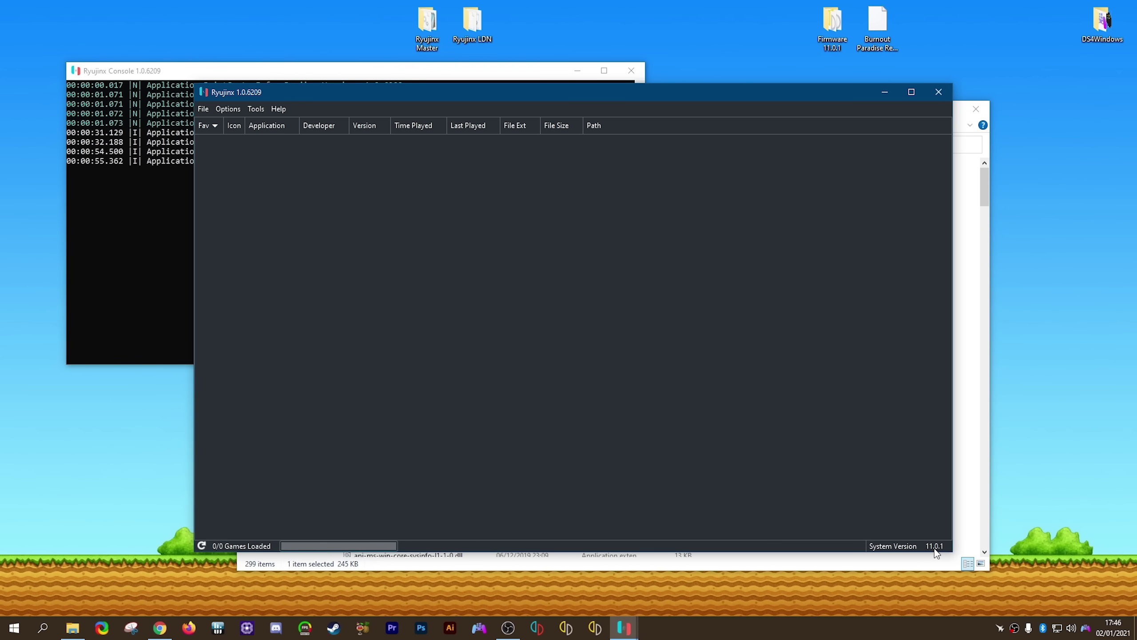
Add G:\Switch Dumps\Switch Games as a game directory in Settings and apply it to load the library
{"action": "left_click", "coordinate": [939, 92]}
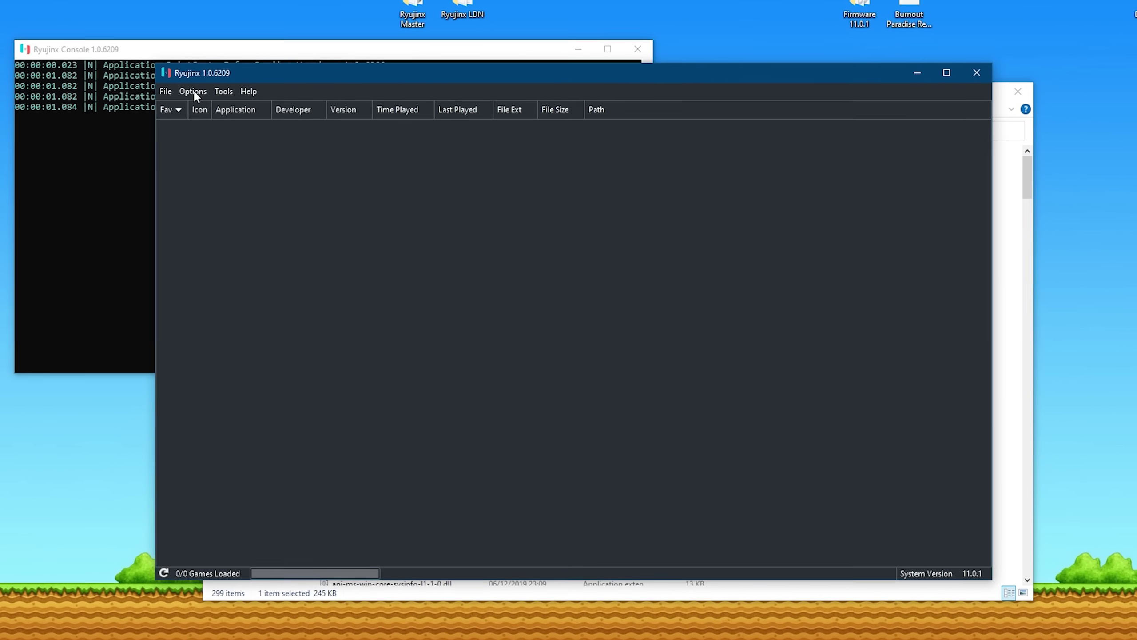
{"action": "left_click", "coordinate": [200, 95]}
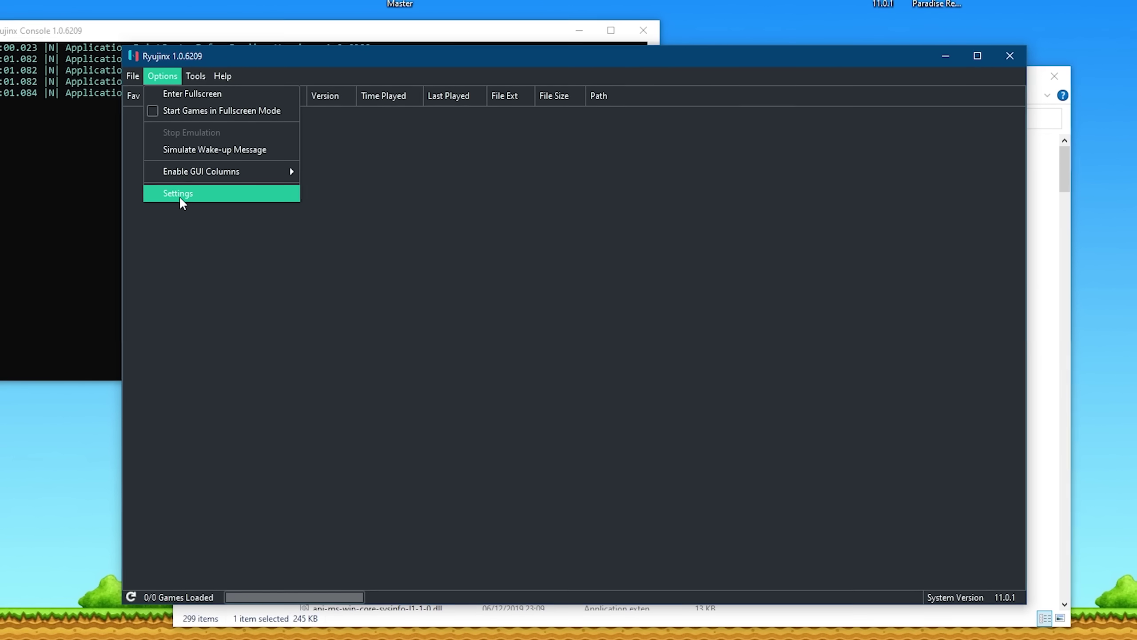
{"action": "left_click", "coordinate": [183, 195]}
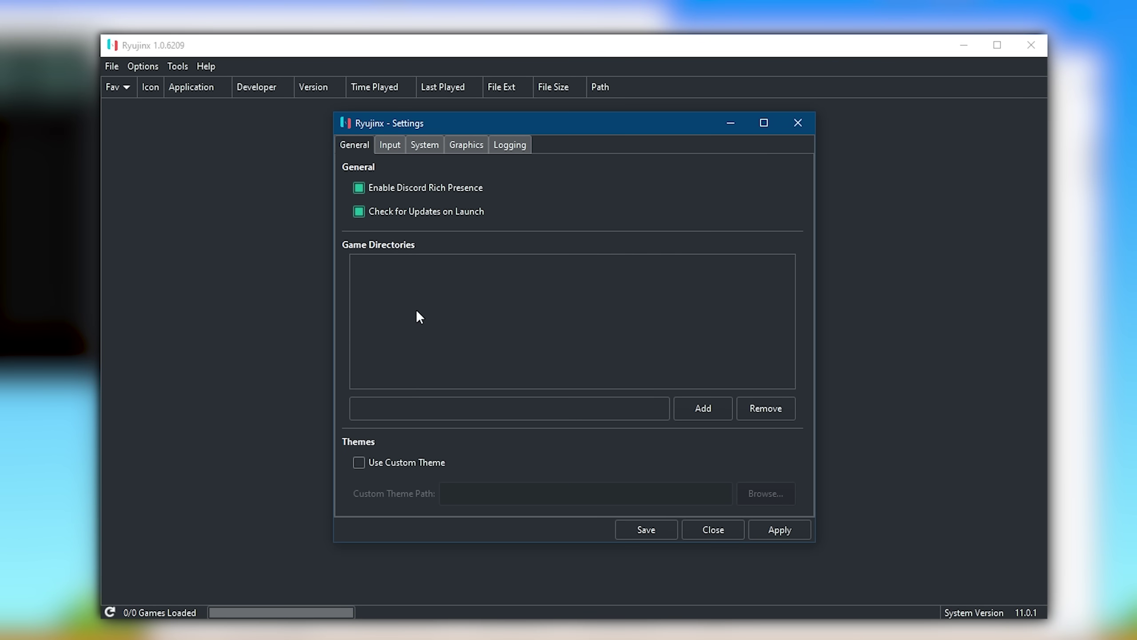
{"action": "left_click", "coordinate": [704, 413]}
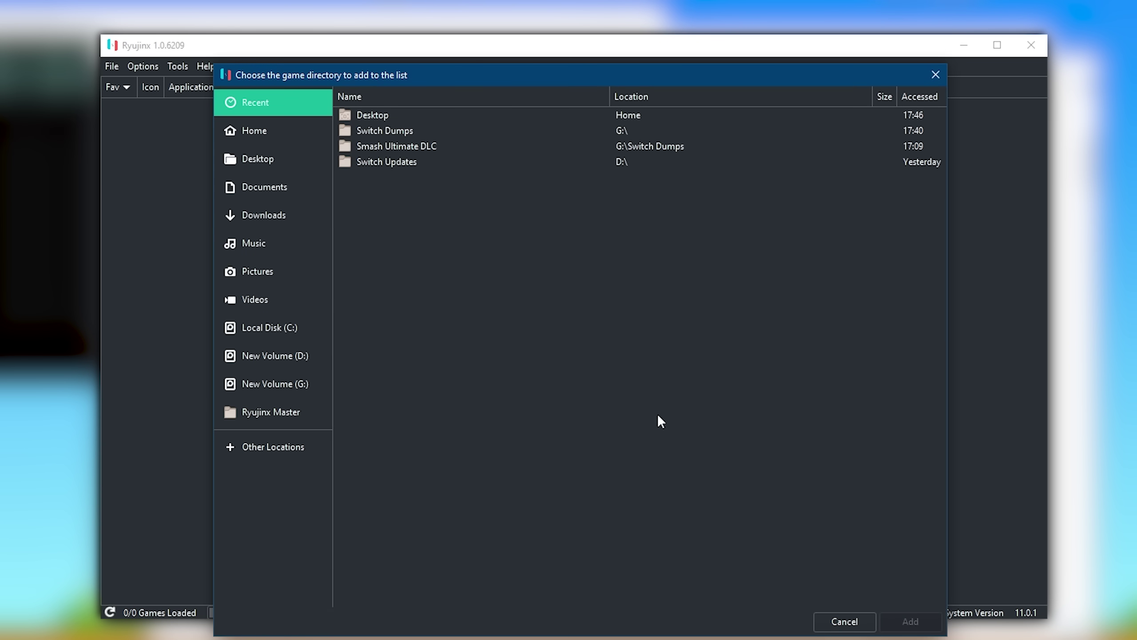
{"action": "left_click", "coordinate": [266, 385]}
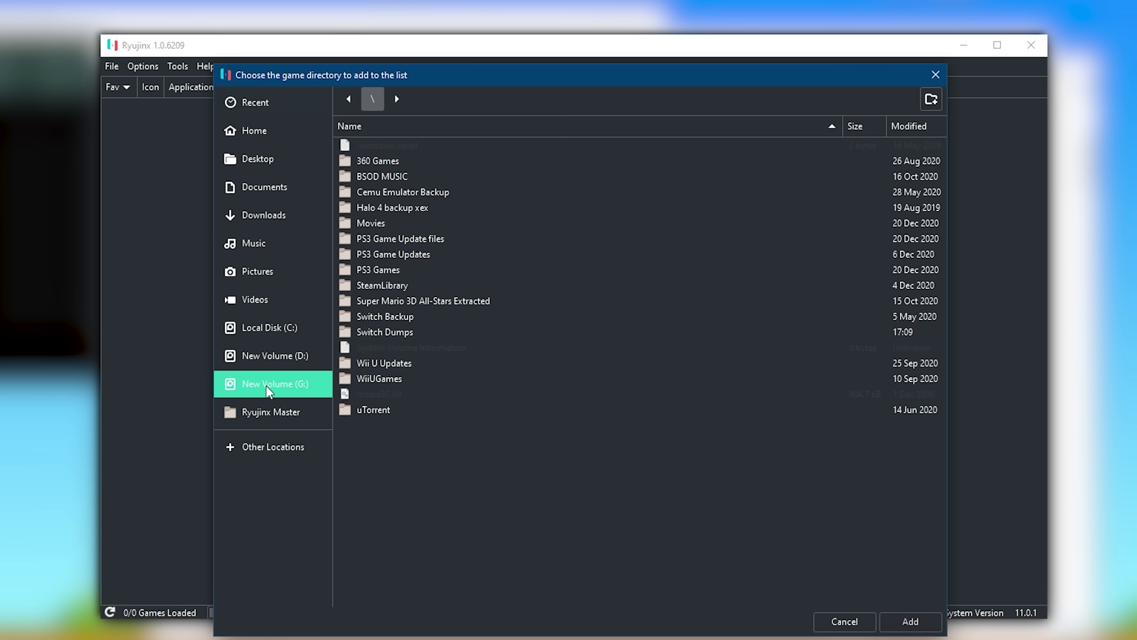
{"action": "double_click", "coordinate": [399, 337]}
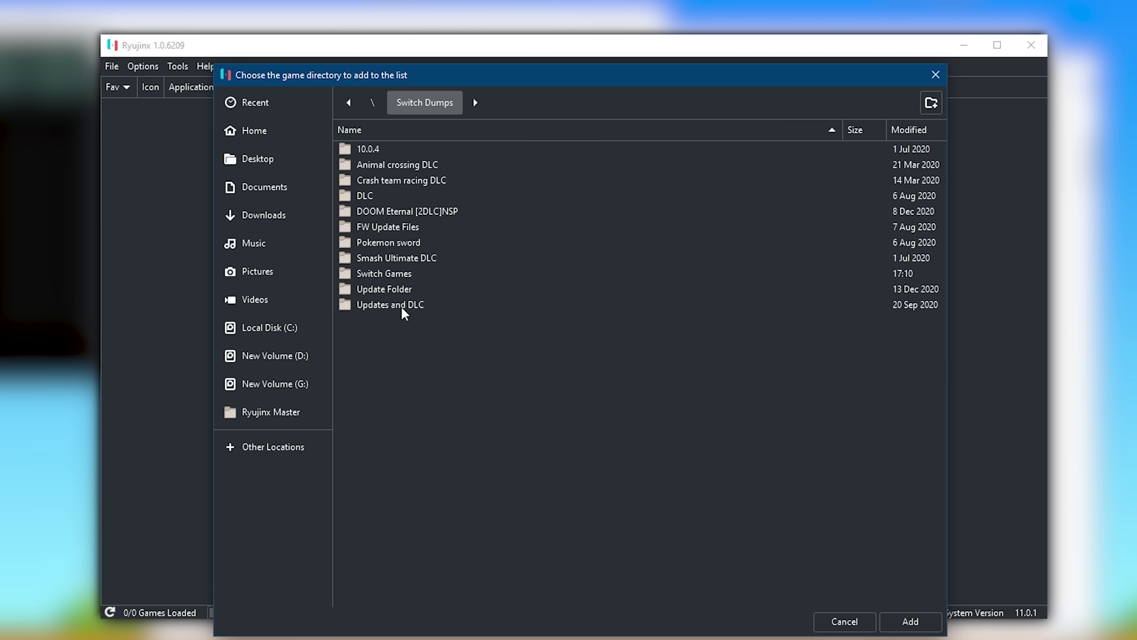
{"action": "left_click", "coordinate": [390, 274]}
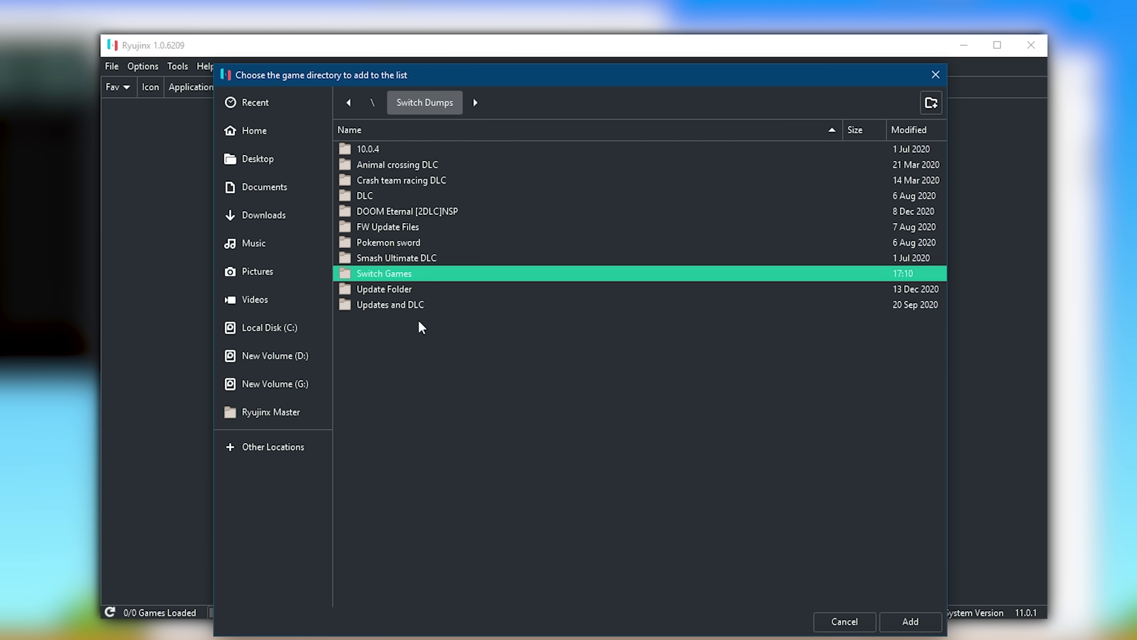
{"action": "left_click", "coordinate": [910, 621]}
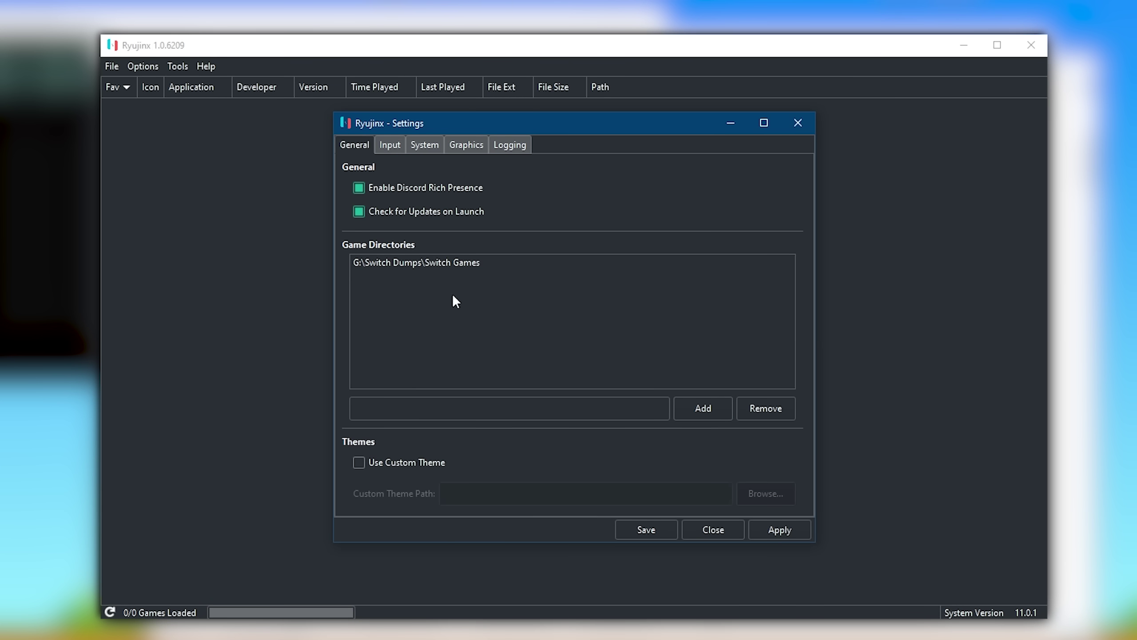
{"action": "left_click", "coordinate": [780, 529]}
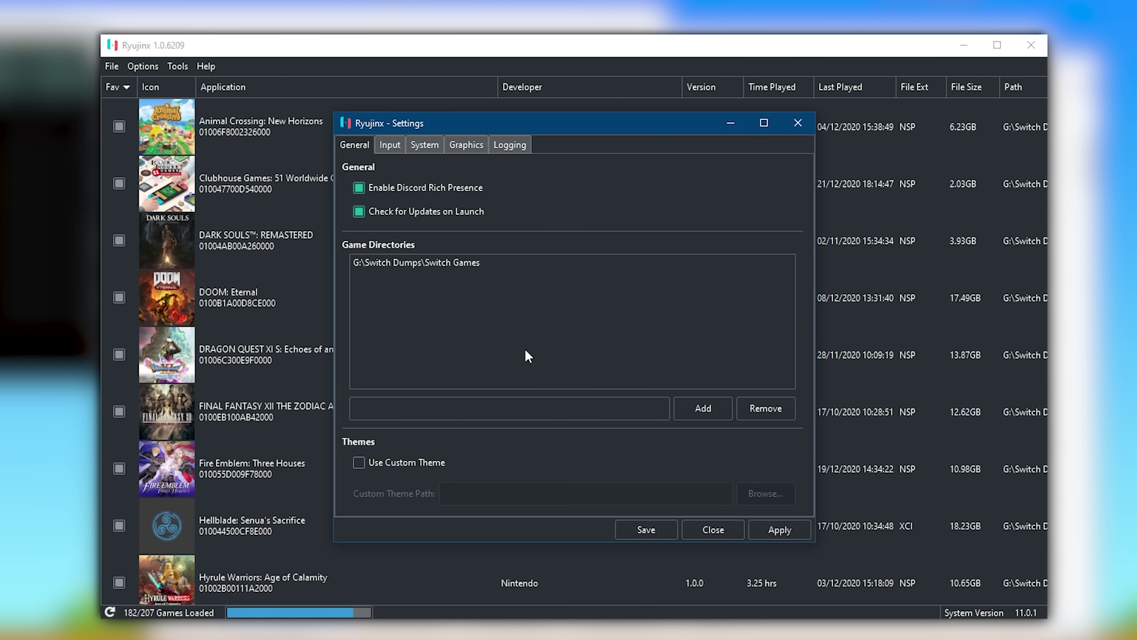
Set Player 1 to Controller/0 (XInput) as a Pro Controller with the Default profile
{"action": "left_click", "coordinate": [389, 144]}
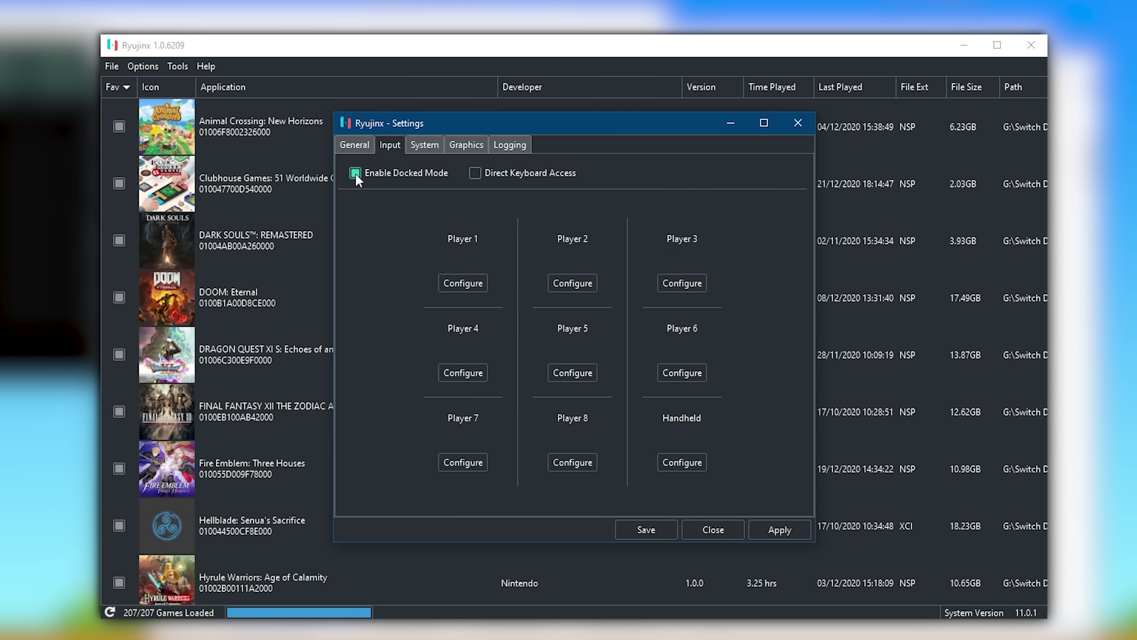
{"action": "left_click", "coordinate": [463, 283]}
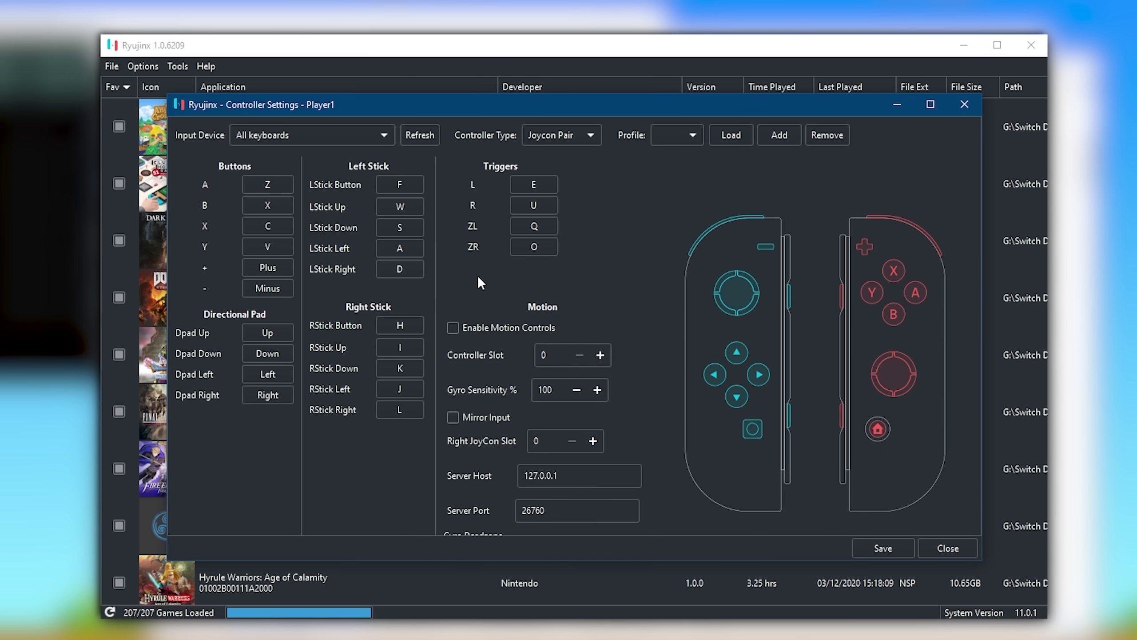
{"action": "left_click", "coordinate": [386, 131]}
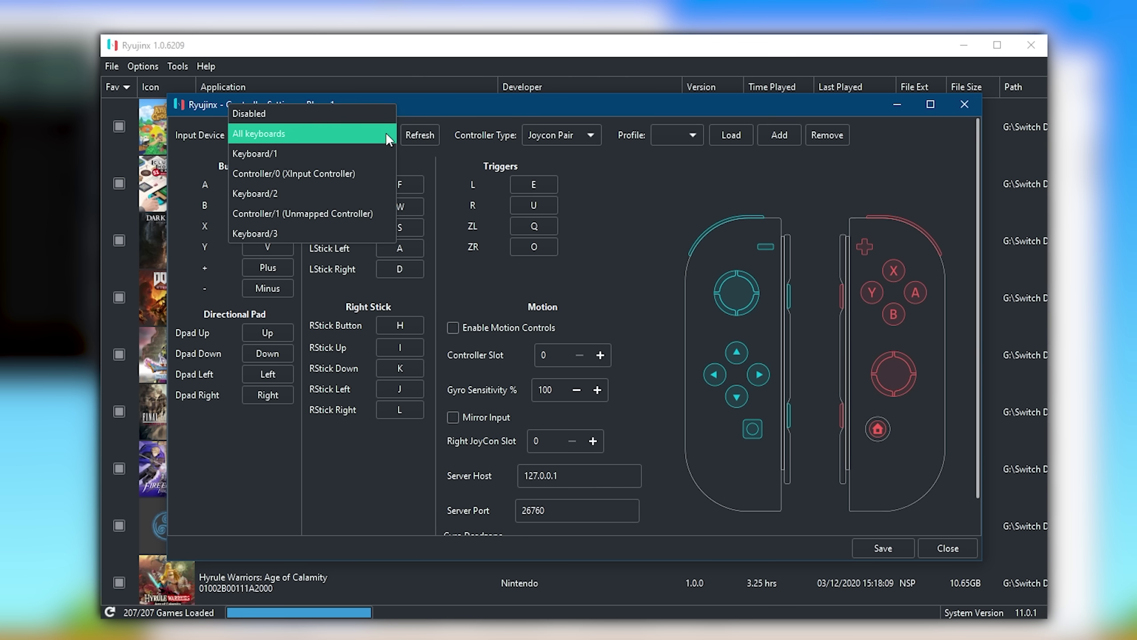
{"action": "left_click", "coordinate": [317, 174]}
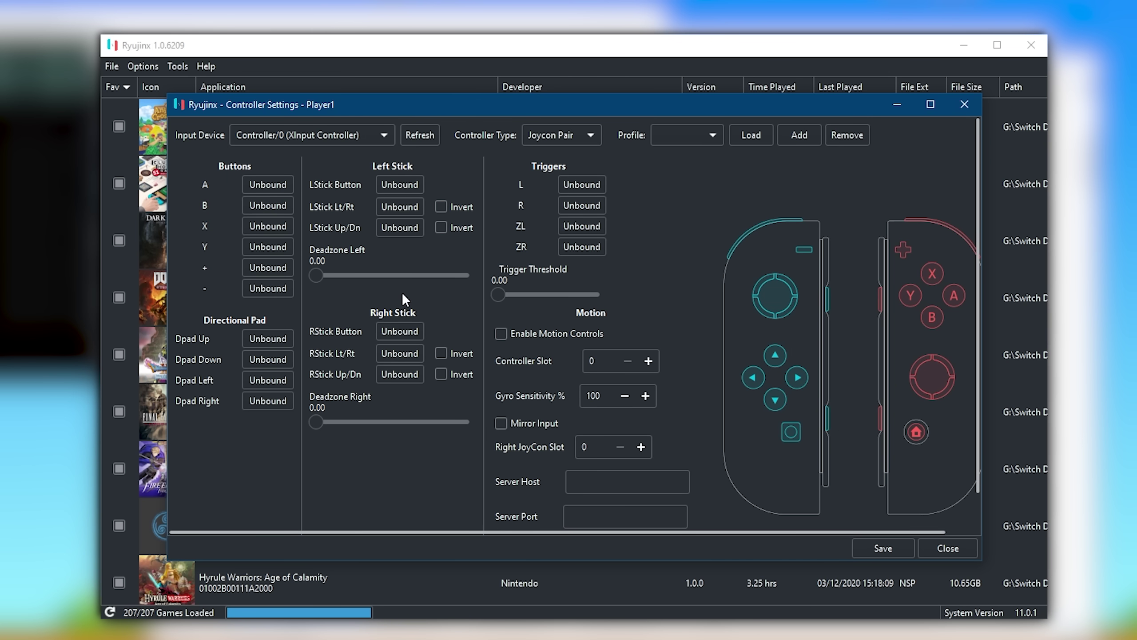
{"action": "left_click", "coordinate": [588, 134]}
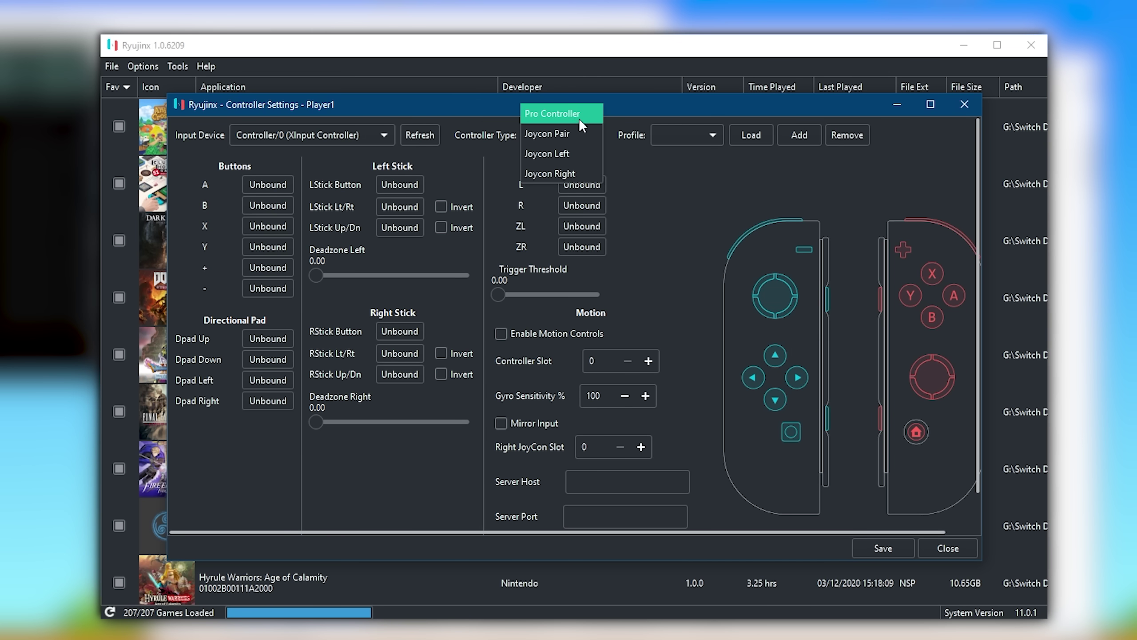
{"action": "left_click", "coordinate": [578, 114]}
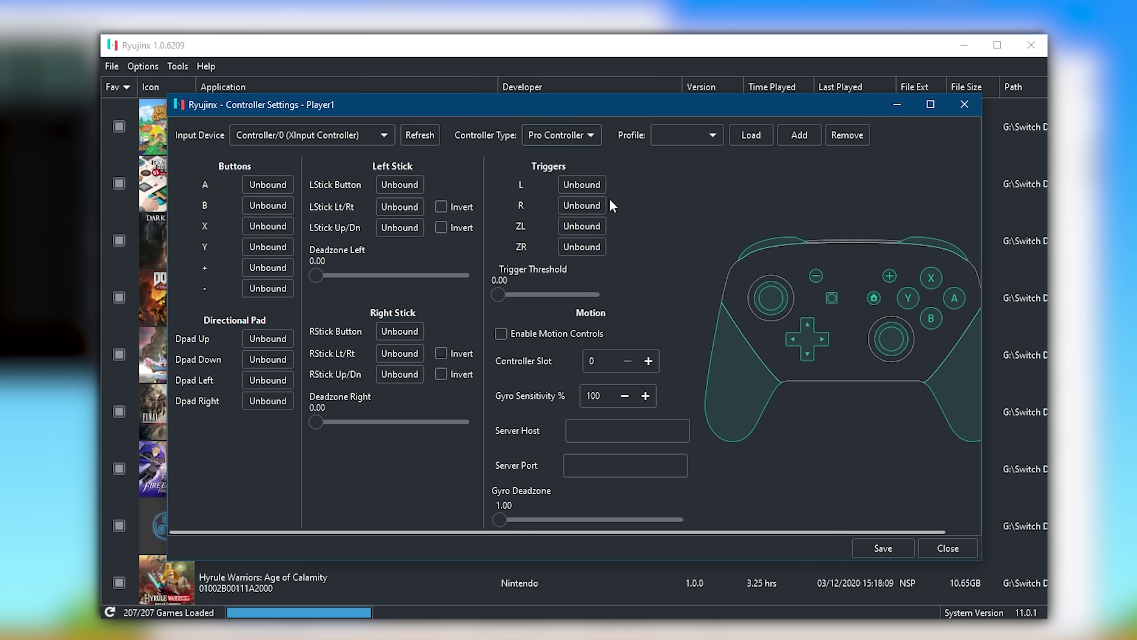
{"action": "left_click", "coordinate": [707, 135]}
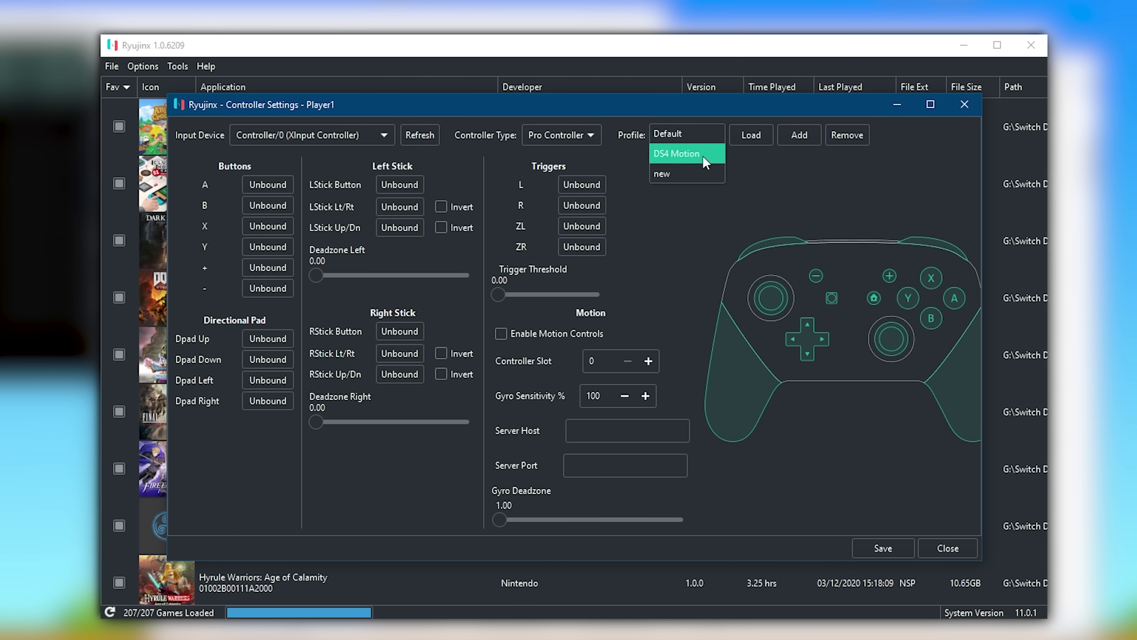
{"action": "left_click", "coordinate": [682, 131]}
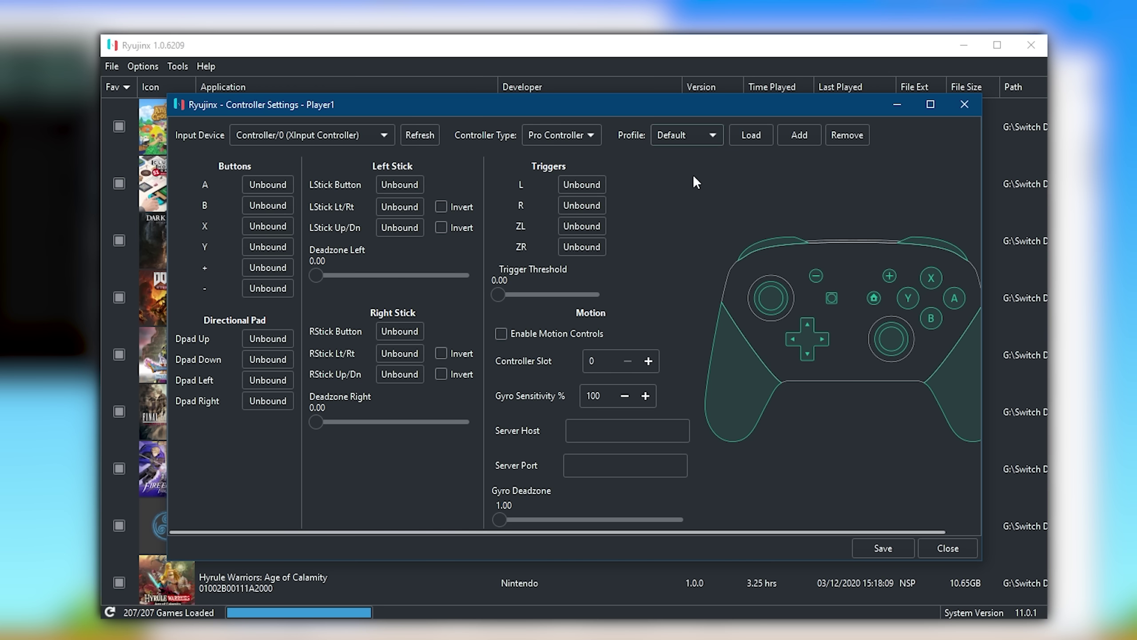
Load the Default, DS4 Motion and new profiles in turn, then return to Default
{"action": "left_click", "coordinate": [750, 135]}
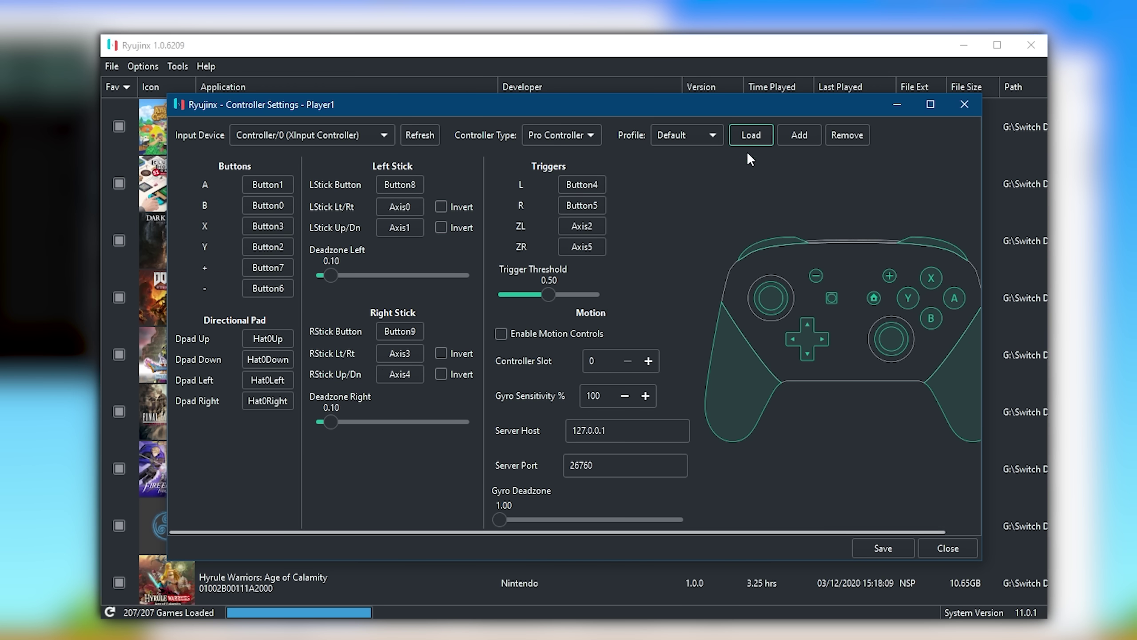
{"action": "left_click", "coordinate": [711, 134]}
{"action": "left_click", "coordinate": [696, 153]}
{"action": "left_click", "coordinate": [750, 135]}
{"action": "left_click", "coordinate": [712, 134]}
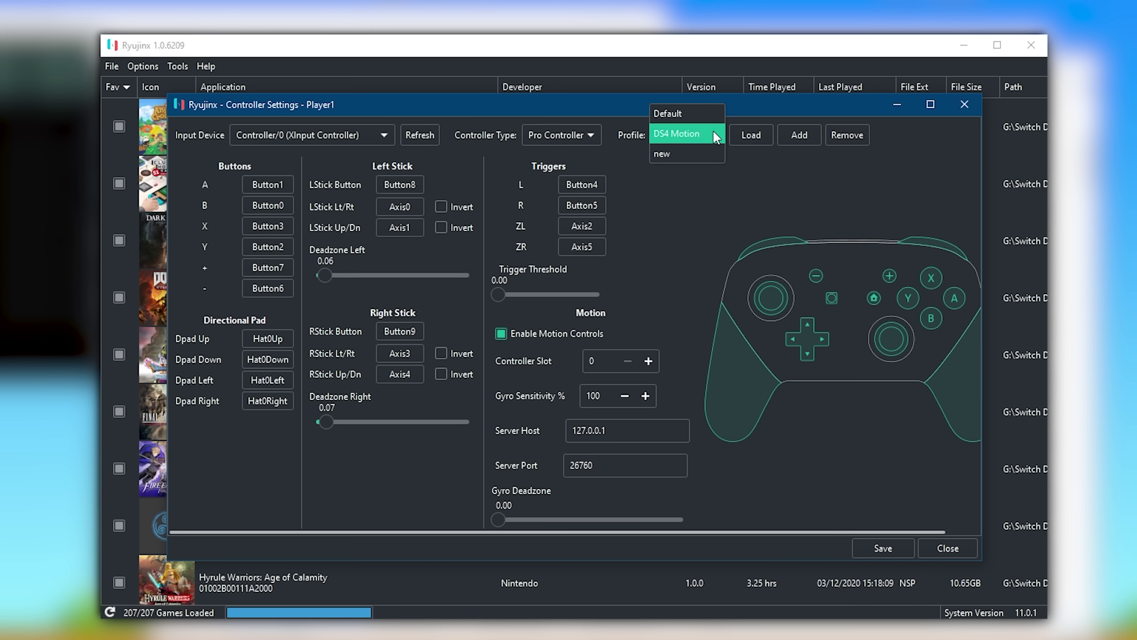
{"action": "left_click", "coordinate": [683, 153]}
{"action": "left_click", "coordinate": [751, 135]}
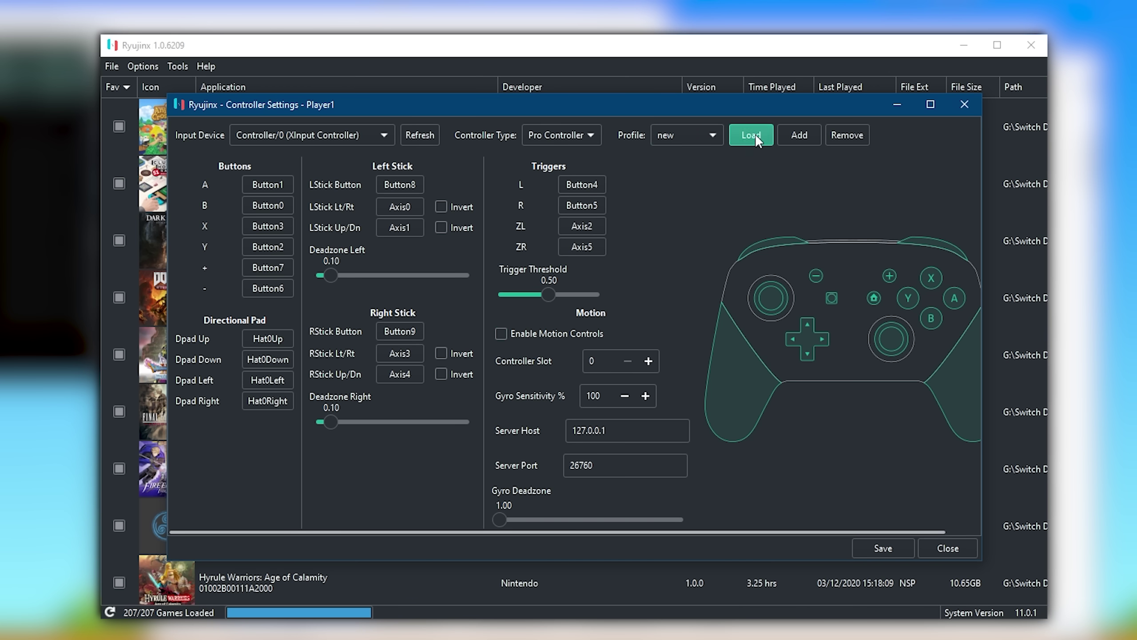
{"action": "left_click", "coordinate": [705, 133]}
{"action": "left_click", "coordinate": [684, 93]}
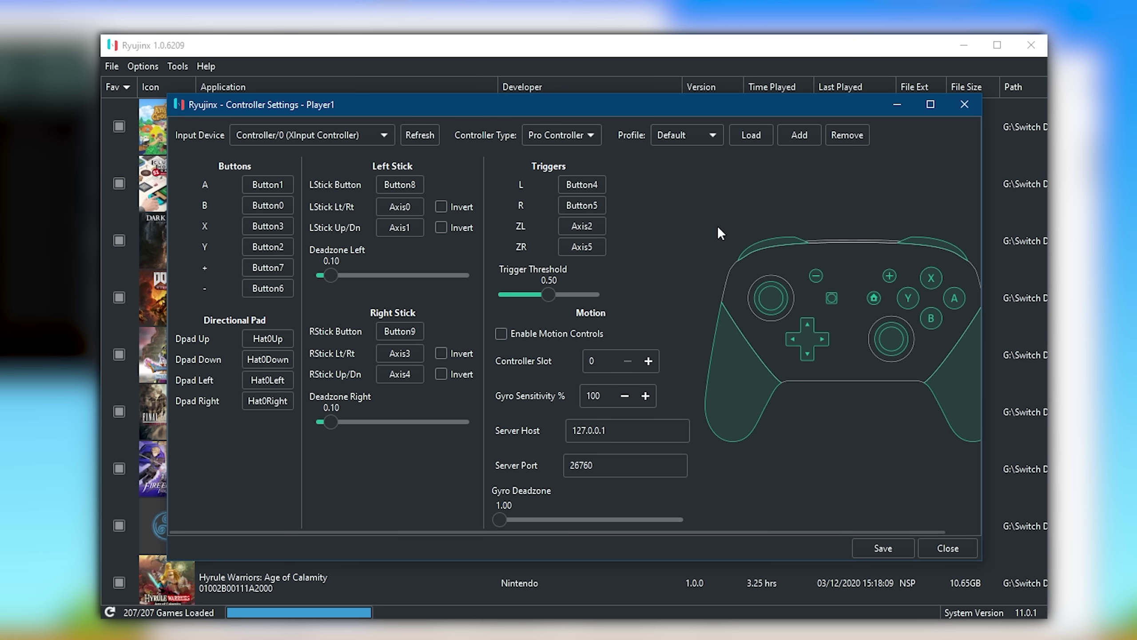
Create a new controller profile named 'new 2'
{"action": "left_click", "coordinate": [802, 133]}
{"action": "type", "text": "new 2"}
{"action": "left_click", "coordinate": [623, 384]}
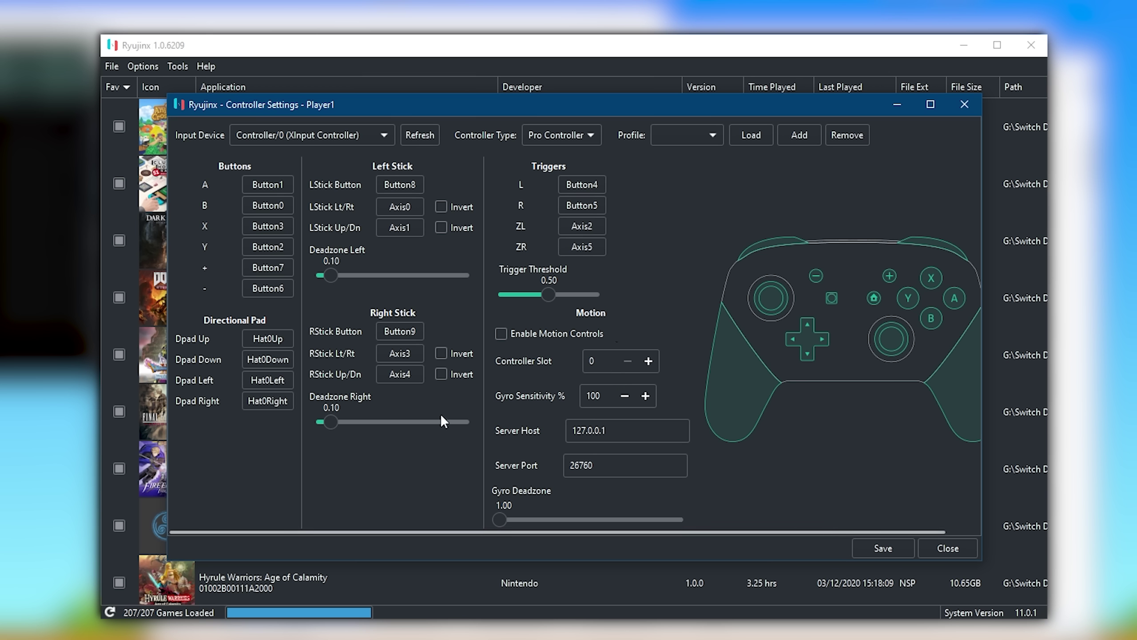
Reload the Default profile bindings, enable motion controls and save the controller settings
{"action": "left_click", "coordinate": [711, 135]}
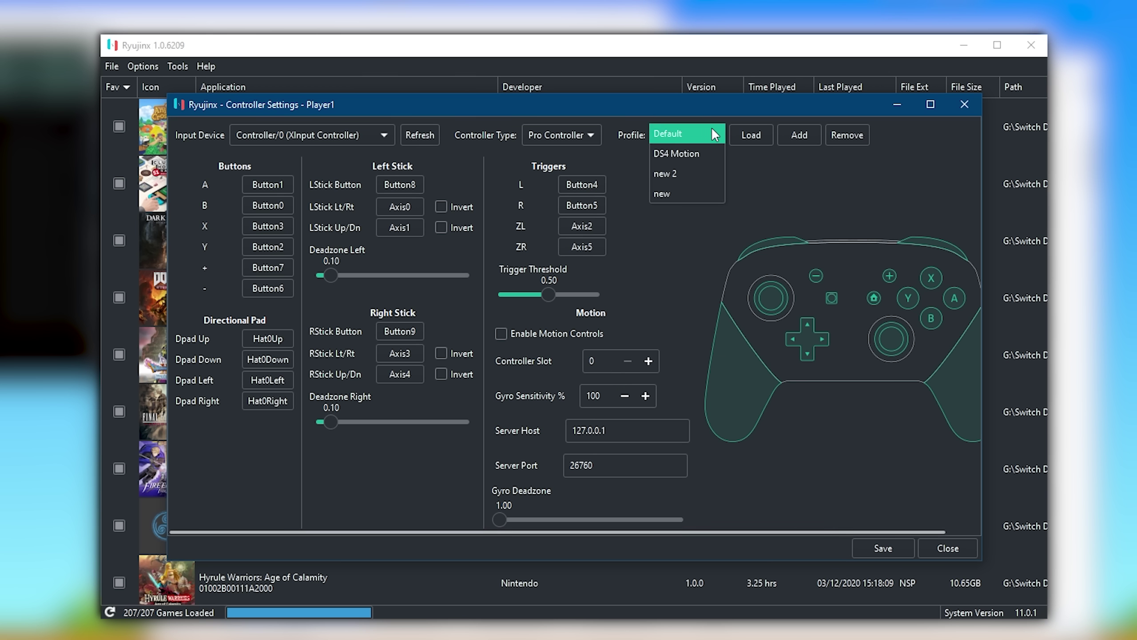
{"action": "left_click", "coordinate": [683, 134]}
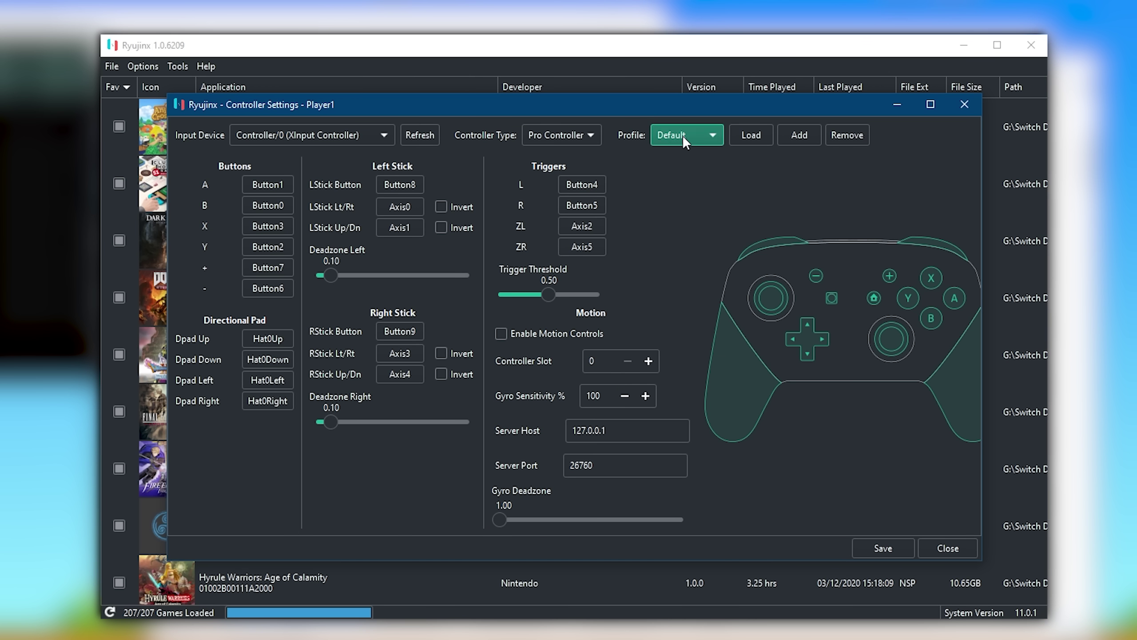
{"action": "left_click", "coordinate": [751, 136]}
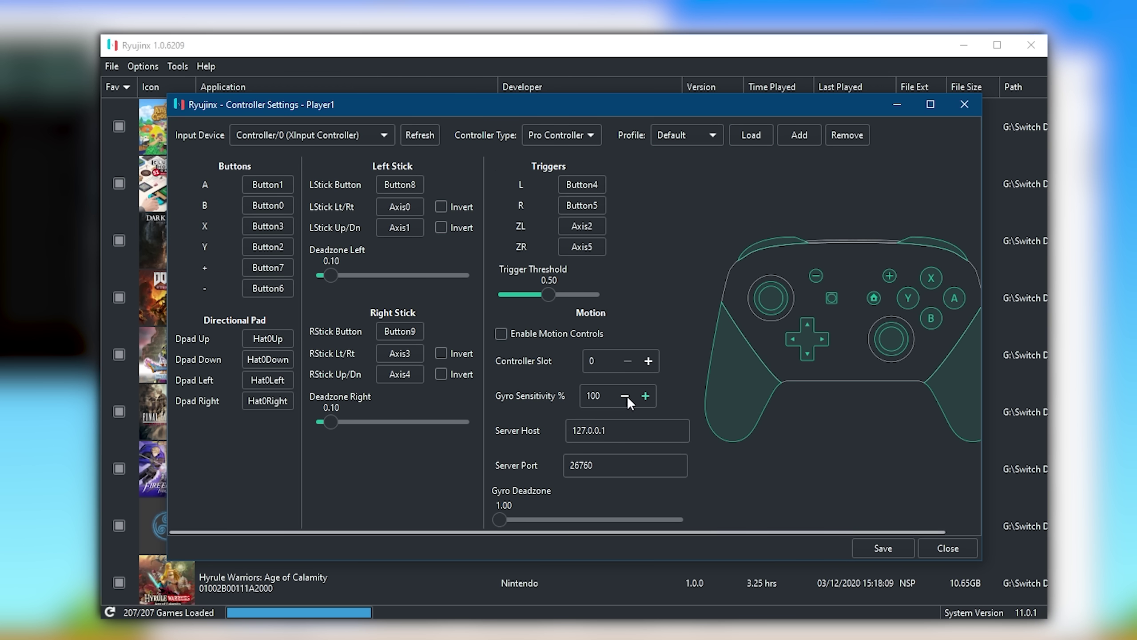
{"action": "left_click", "coordinate": [501, 333]}
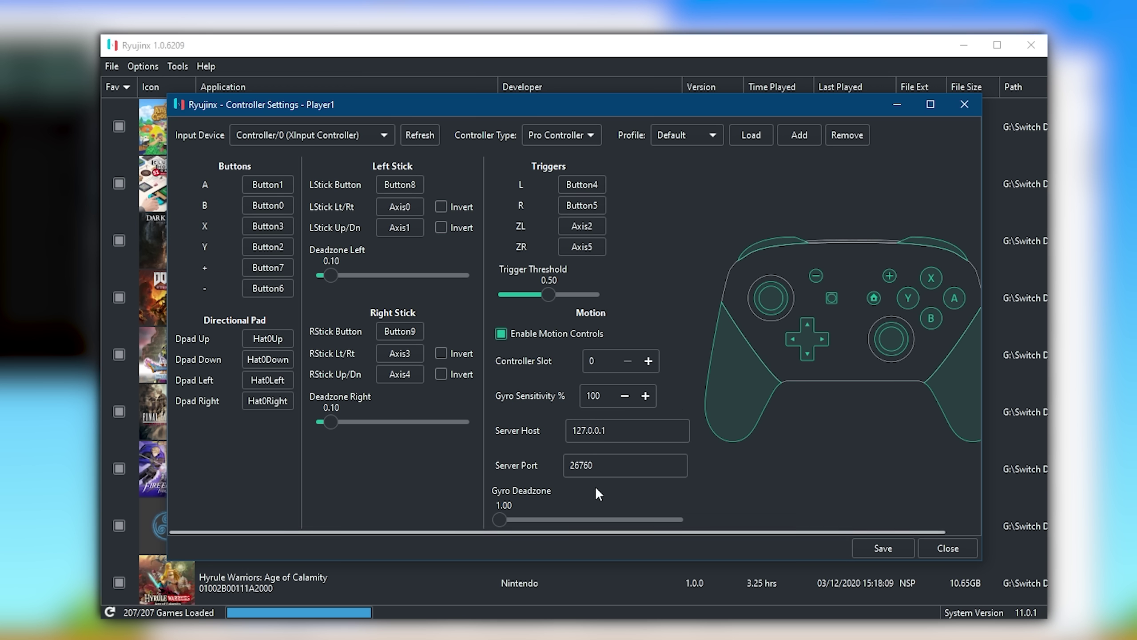
{"action": "left_click", "coordinate": [605, 422]}
{"action": "left_click", "coordinate": [883, 548]}
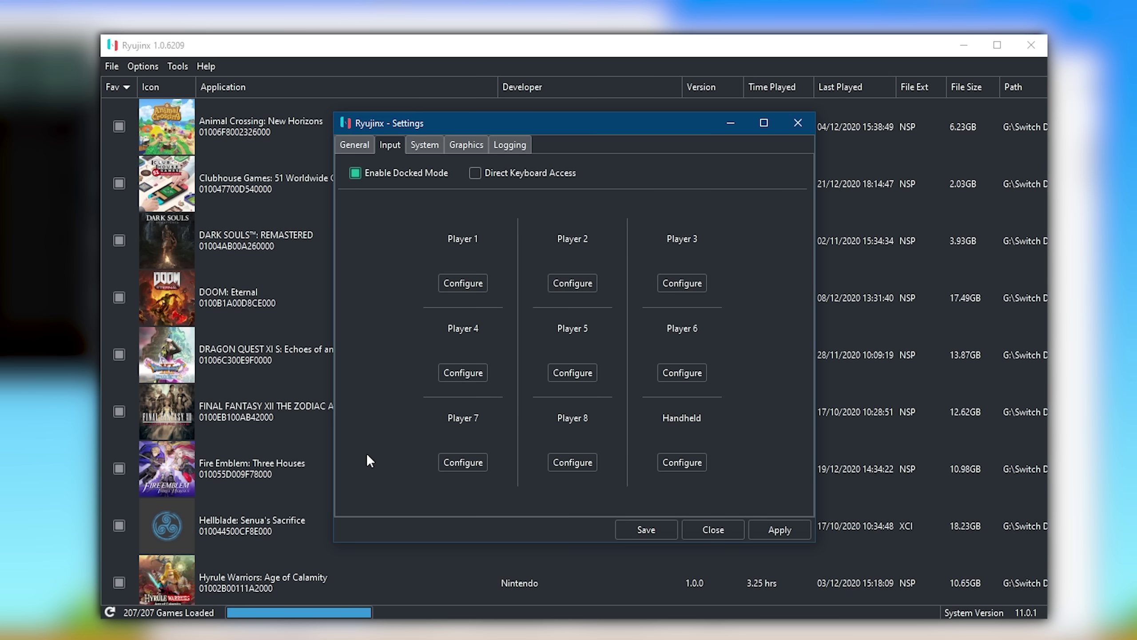
Set the system region to Europe
{"action": "left_click", "coordinate": [425, 145]}
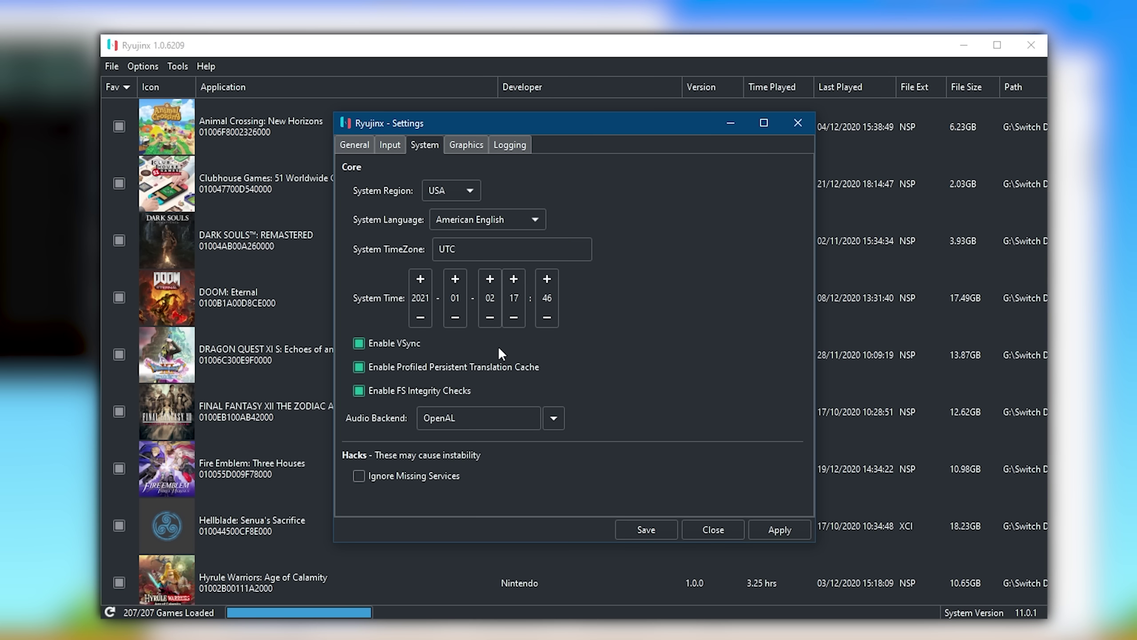
{"action": "left_click", "coordinate": [453, 196]}
{"action": "left_click", "coordinate": [461, 208]}
Set the time zone to Europe/Rome and enable Ignore Missing Services
{"action": "left_click", "coordinate": [471, 248]}
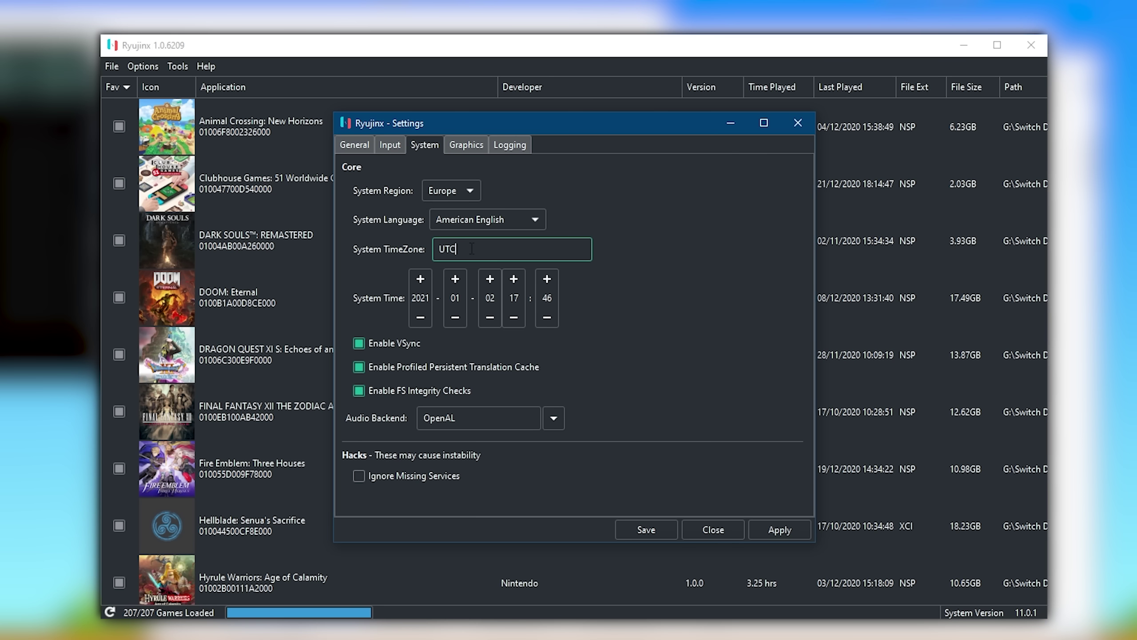
{"action": "key", "text": "BackSpace"}
{"action": "key", "text": "BackSpace"}
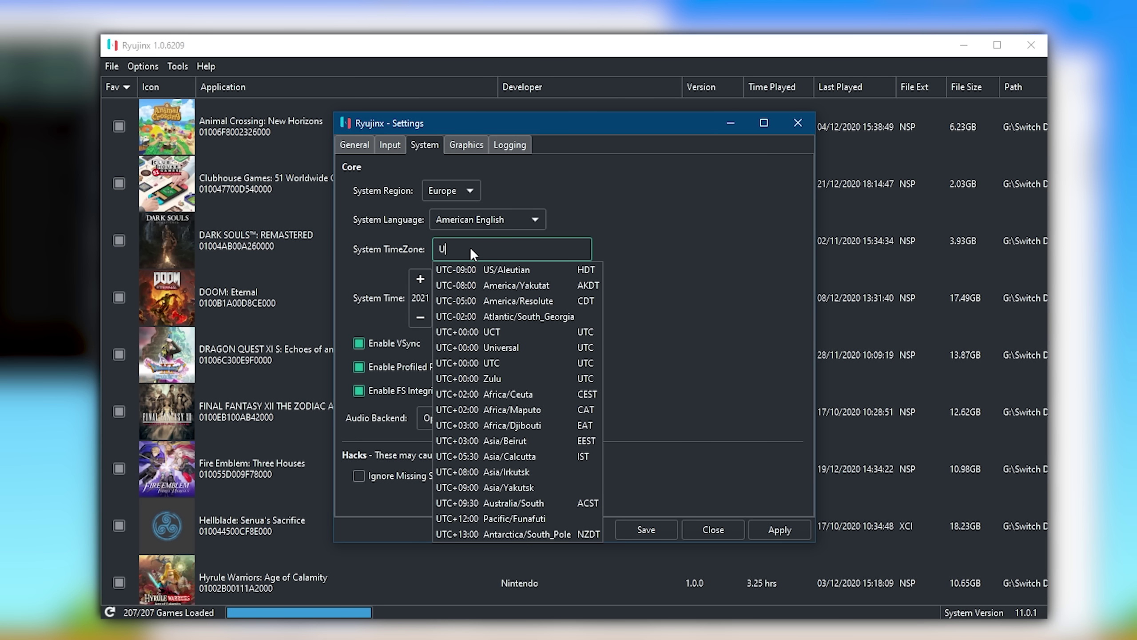
{"action": "key", "text": "BackSpace"}
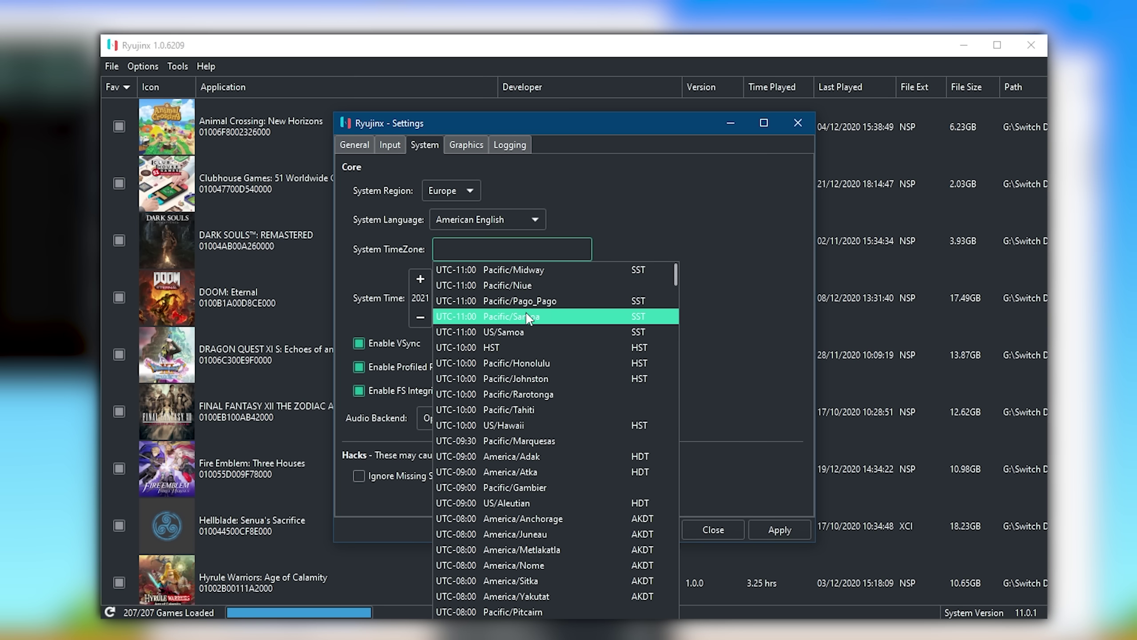
{"action": "scroll", "coordinate": [511, 601], "scroll_direction": "down", "scroll_amount": 5}
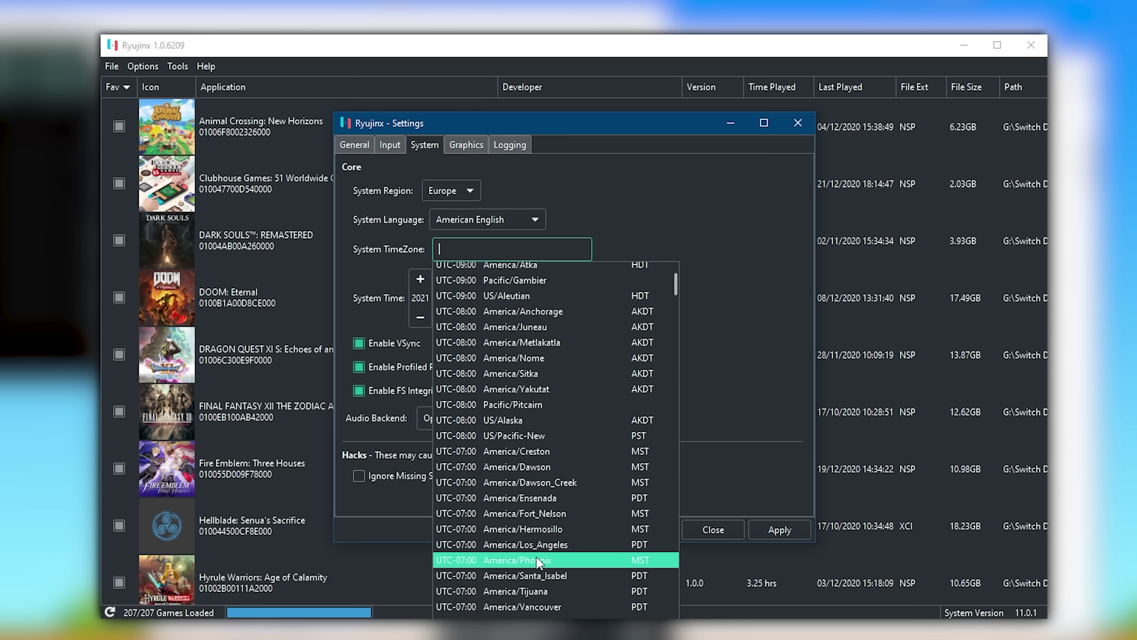
{"action": "scroll", "coordinate": [536, 560], "scroll_direction": "down", "scroll_amount": 20}
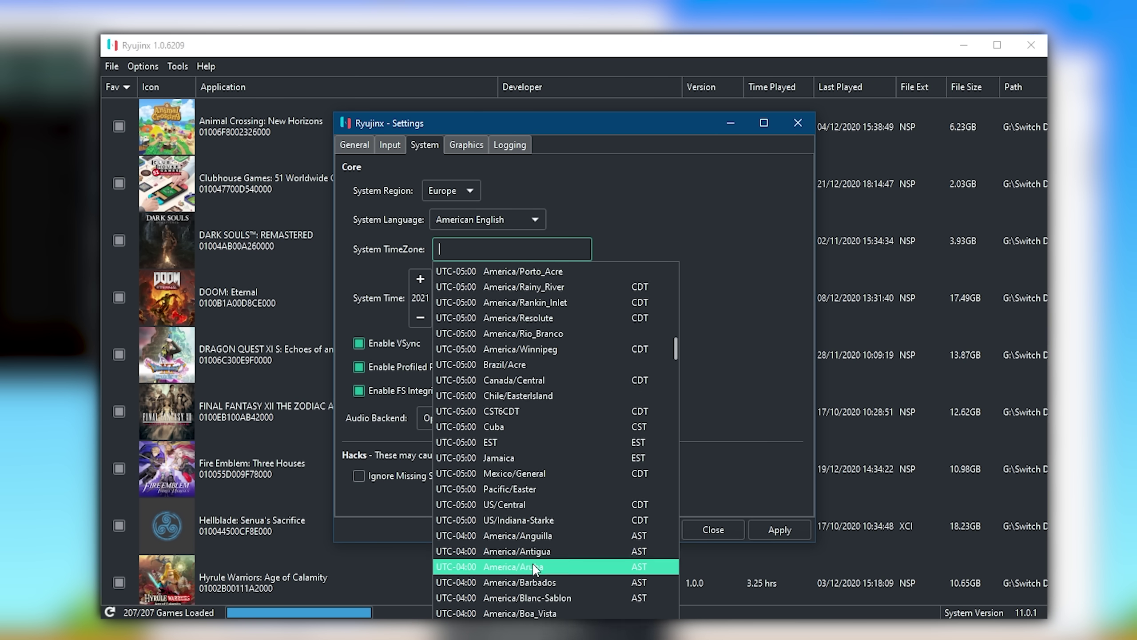
{"action": "scroll", "coordinate": [533, 560], "scroll_direction": "down", "scroll_amount": 20}
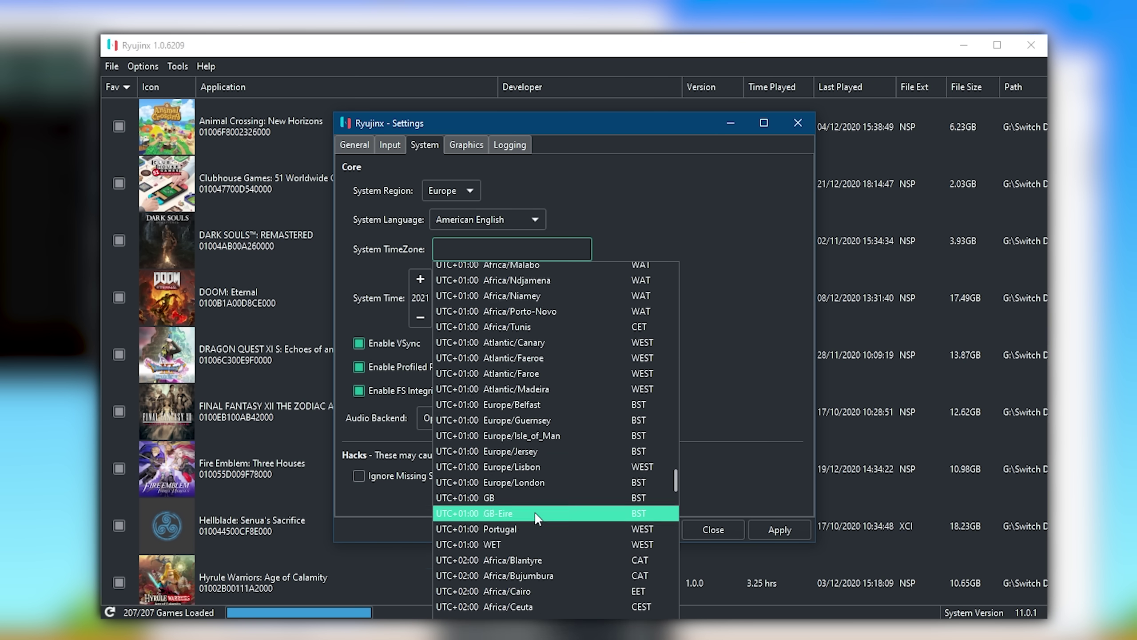
{"action": "scroll", "coordinate": [535, 512], "scroll_direction": "down", "scroll_amount": 15}
{"action": "scroll", "coordinate": [536, 518], "scroll_direction": "down", "scroll_amount": 4}
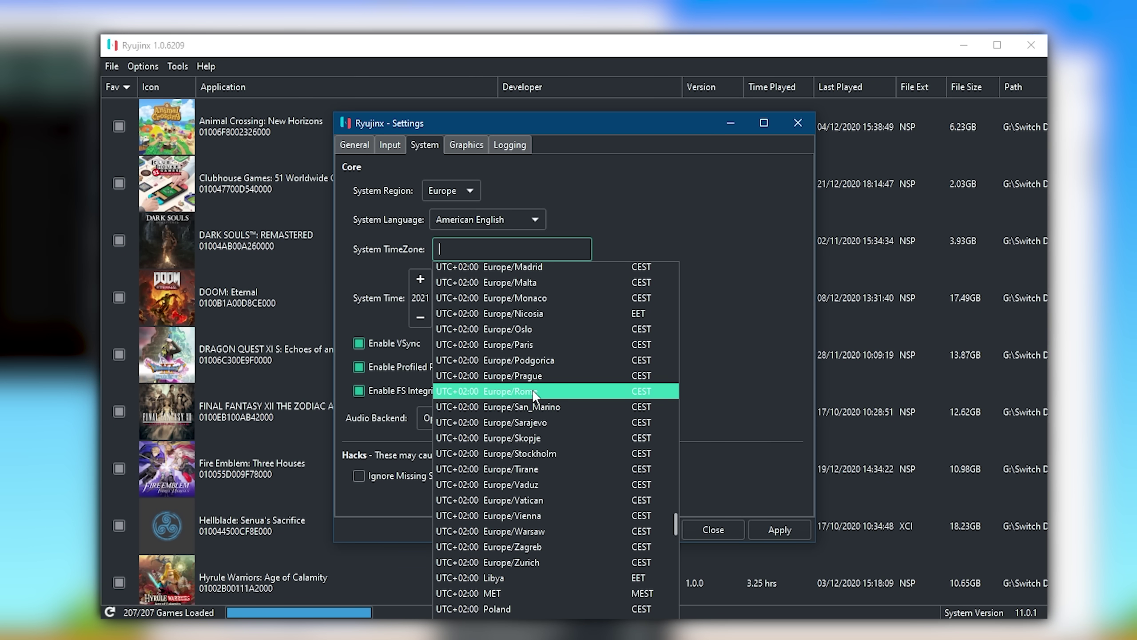
{"action": "left_click", "coordinate": [511, 392]}
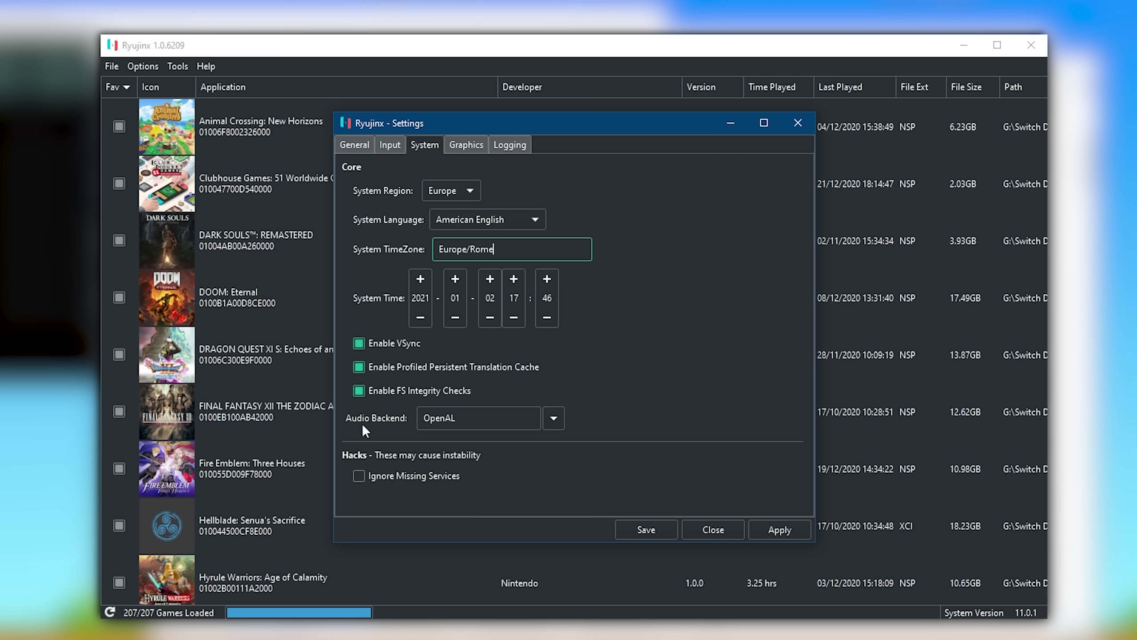
{"action": "left_click", "coordinate": [359, 476]}
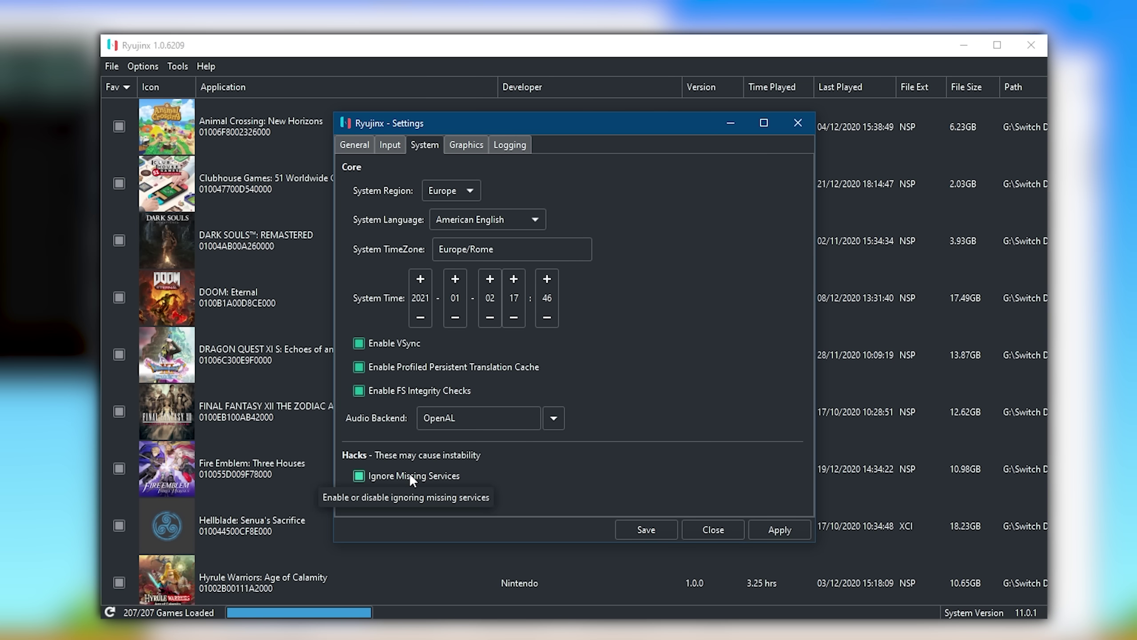
{"action": "left_click", "coordinate": [468, 146]}
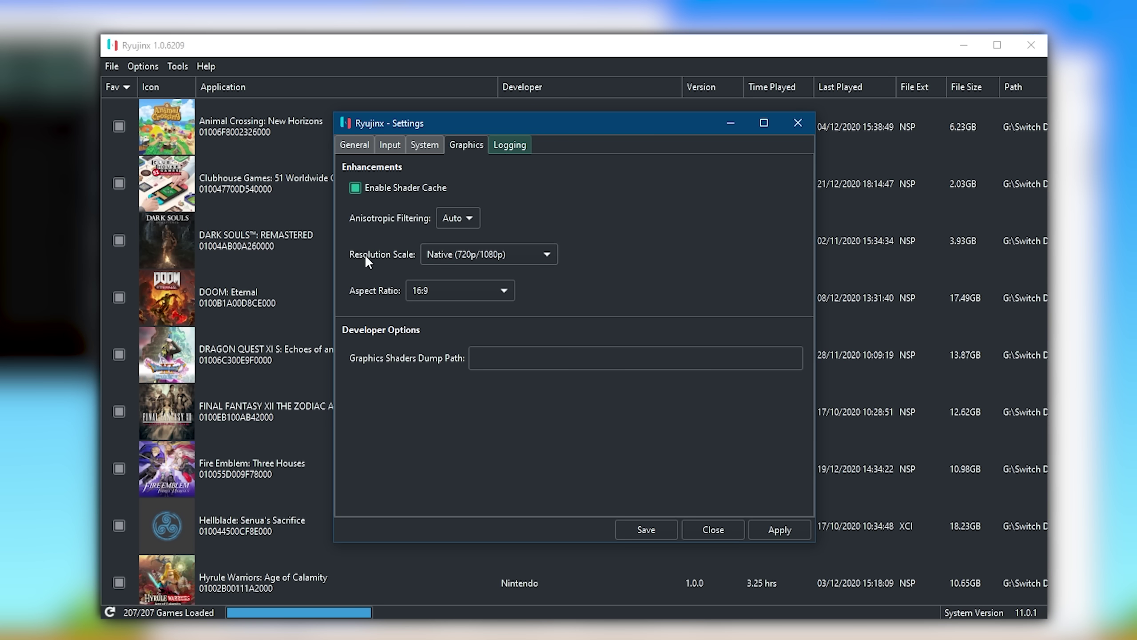
Try the 4x and 2x resolution scales, then settle back on Native (720p/1080p)
{"action": "left_click", "coordinate": [546, 255]}
{"action": "left_click", "coordinate": [479, 271]}
{"action": "left_click", "coordinate": [534, 249]}
{"action": "left_click", "coordinate": [500, 274]}
{"action": "left_click", "coordinate": [518, 254]}
{"action": "left_click", "coordinate": [515, 273]}
{"action": "left_click", "coordinate": [550, 255]}
{"action": "left_click", "coordinate": [487, 218]}
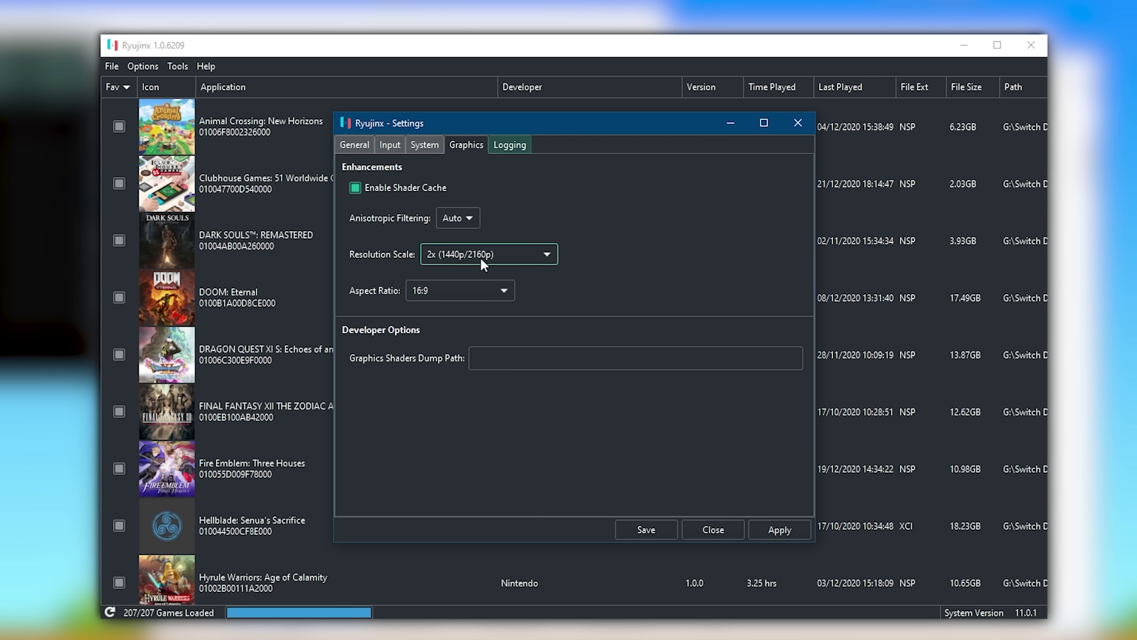
{"action": "left_click", "coordinate": [532, 257]}
{"action": "left_click", "coordinate": [487, 237]}
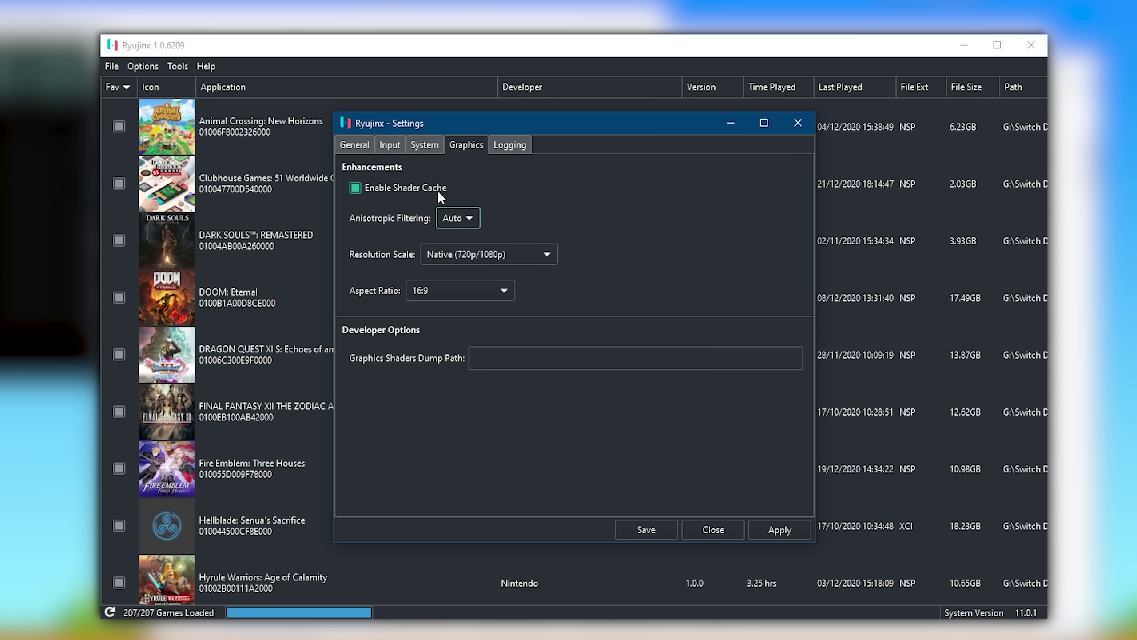
Review the System and General tabs and save the settings
{"action": "left_click", "coordinate": [423, 146]}
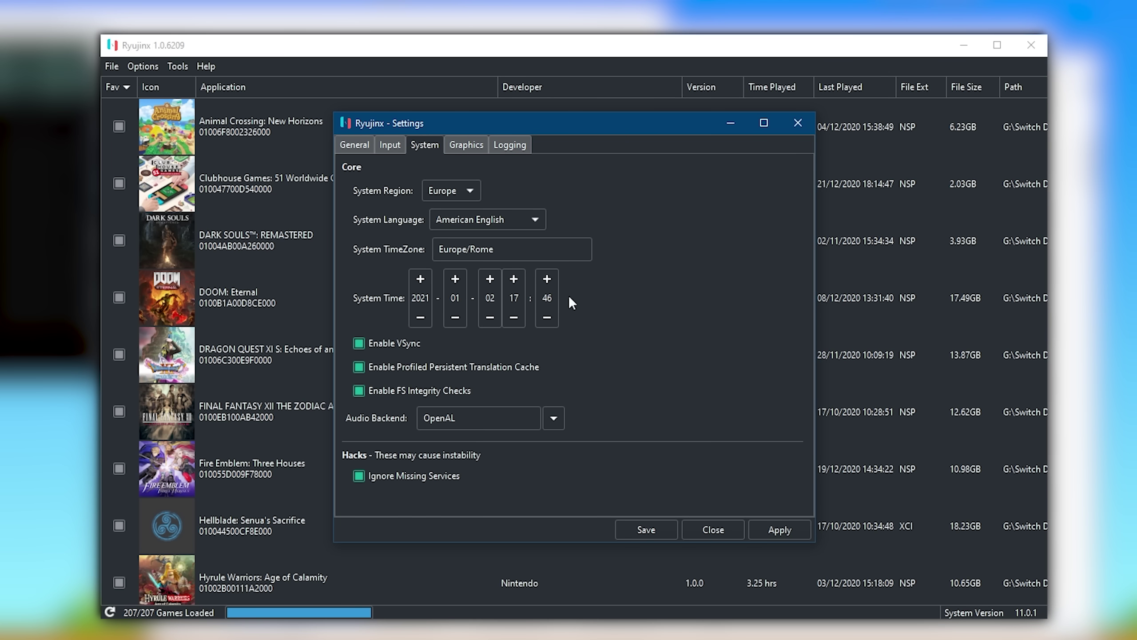
{"action": "left_click", "coordinate": [355, 144]}
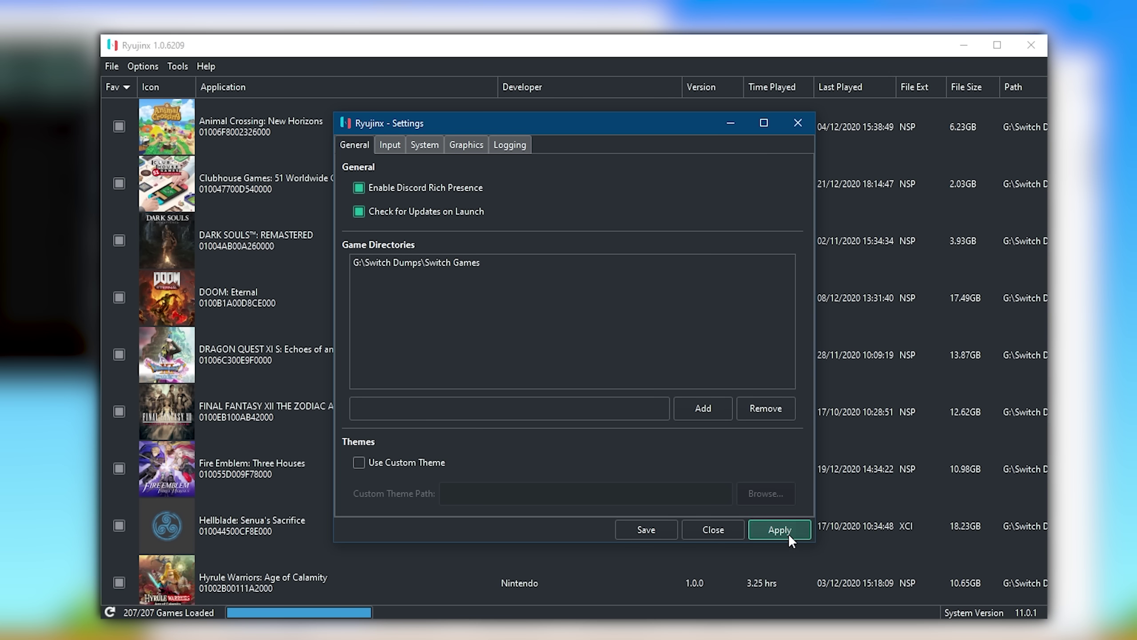
{"action": "left_click", "coordinate": [645, 529]}
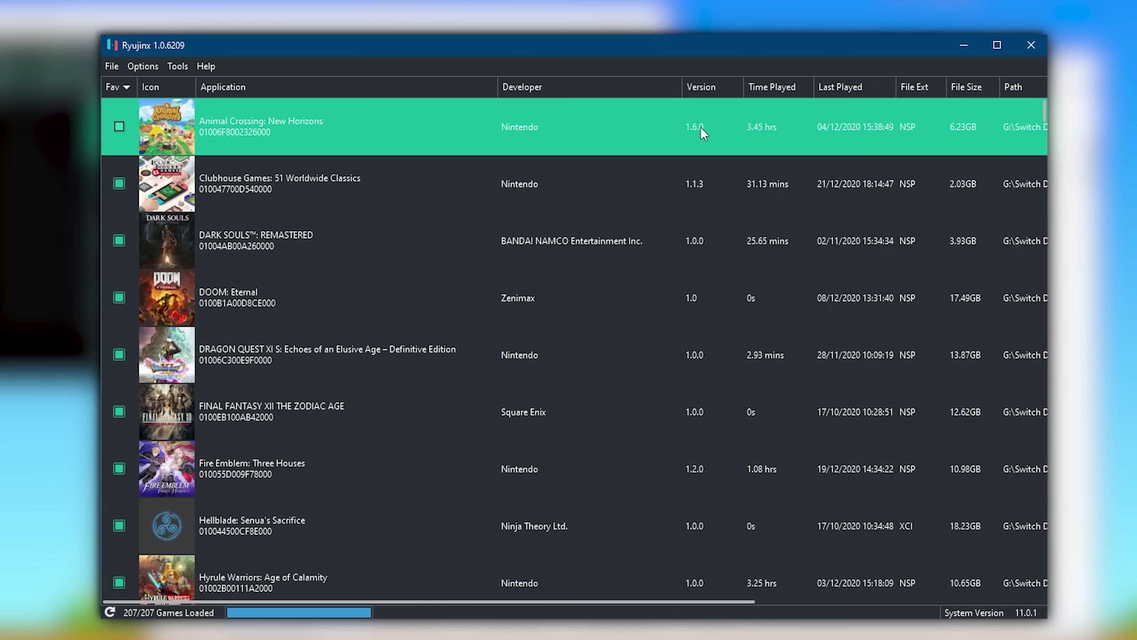
Open Manage Title Updates for Animal Crossing: New Horizons from its context menu
{"action": "right_click", "coordinate": [267, 133]}
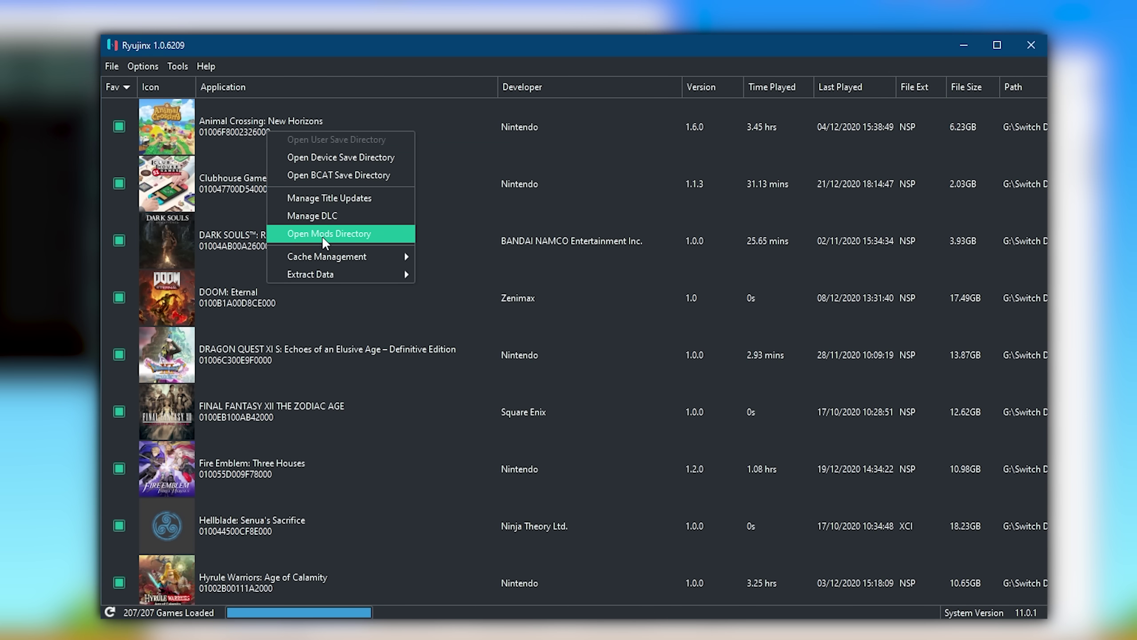
{"action": "mouse_move", "coordinate": [392, 259]}
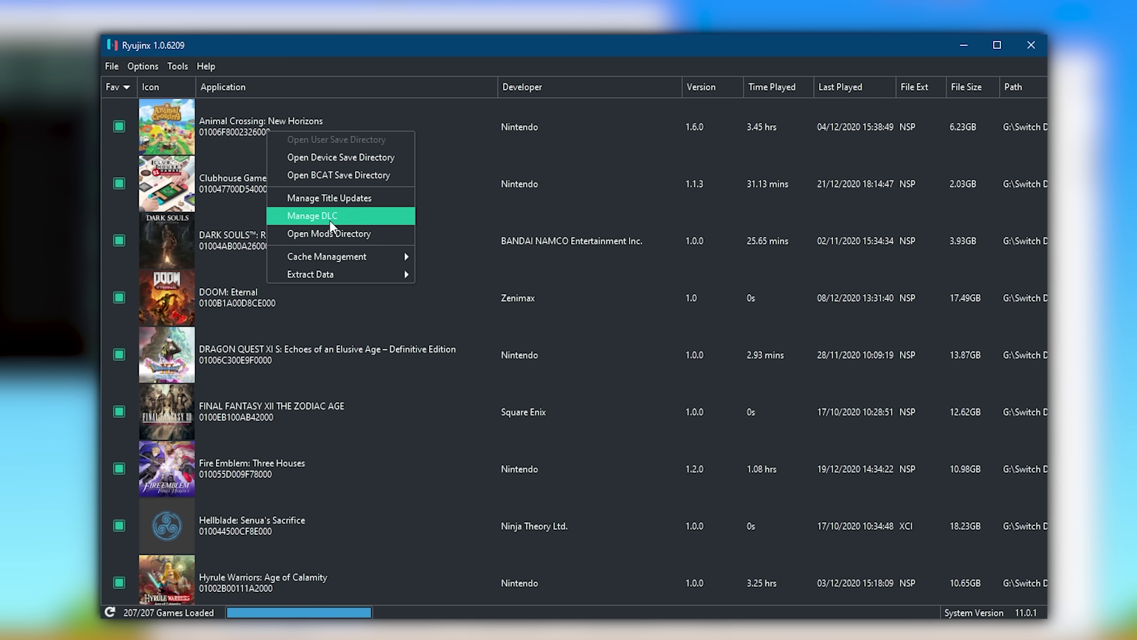
{"action": "left_click", "coordinate": [384, 198]}
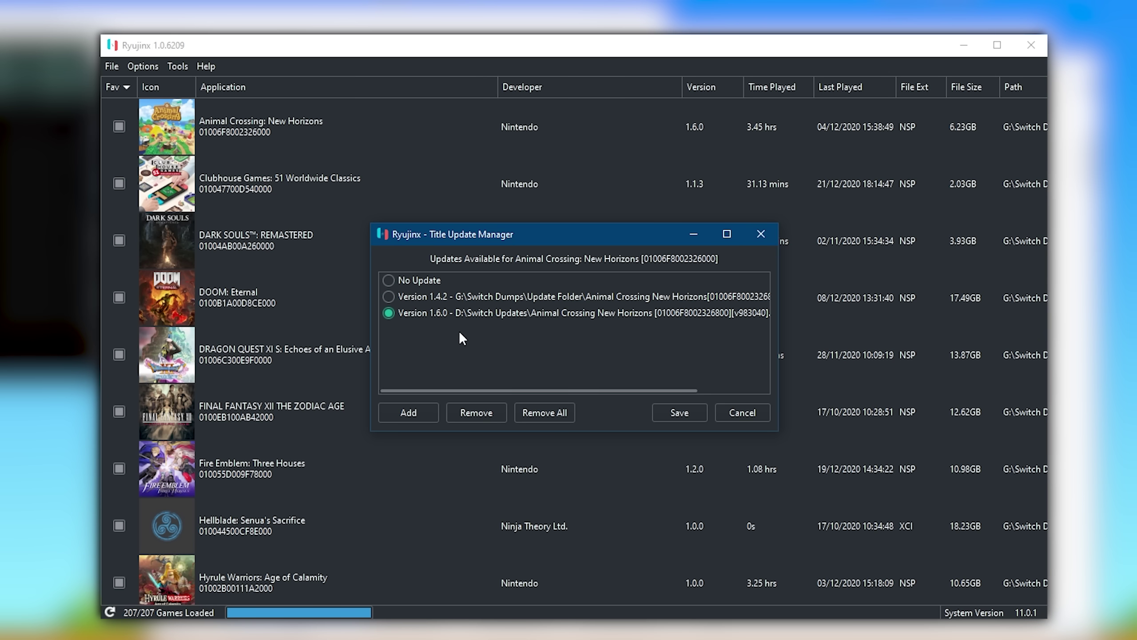
Add the v458752.nsp update from G:\Switch Dumps\Update Folder and keep Version 1.6.0 selected
{"action": "left_click", "coordinate": [411, 411]}
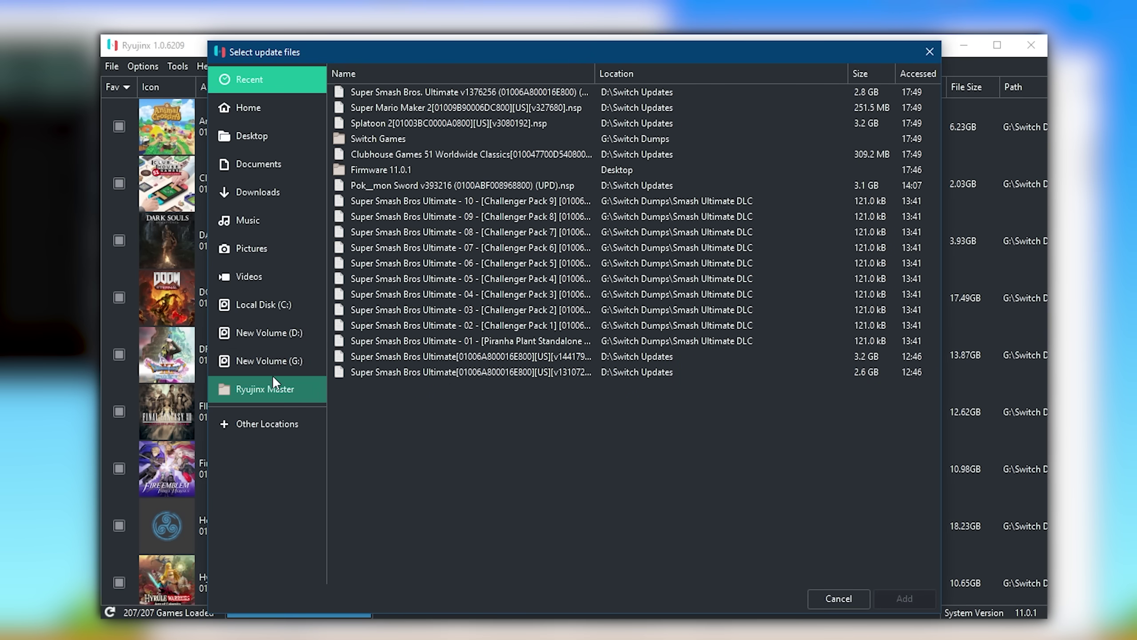
{"action": "left_click", "coordinate": [260, 364]}
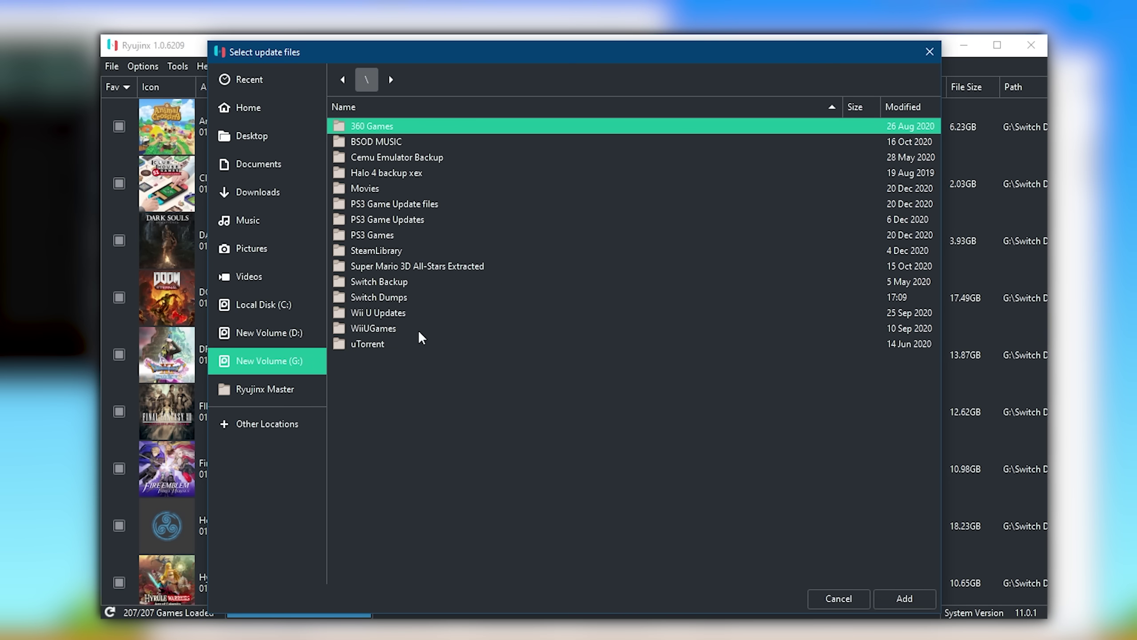
{"action": "double_click", "coordinate": [391, 300]}
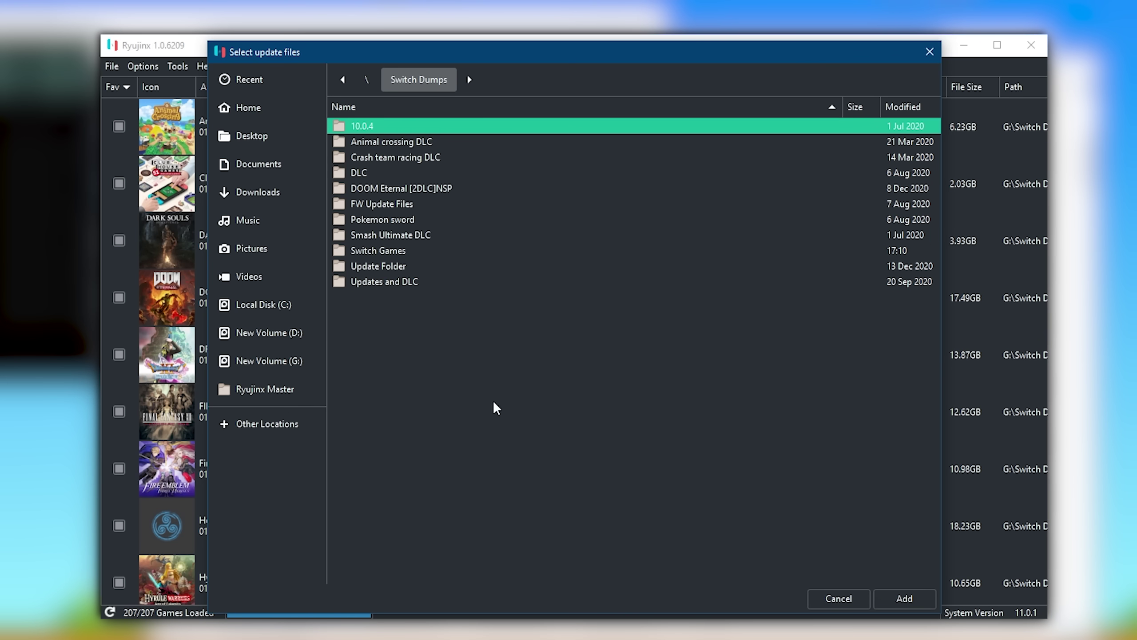
{"action": "left_click", "coordinate": [378, 269]}
{"action": "double_click", "coordinate": [378, 269]}
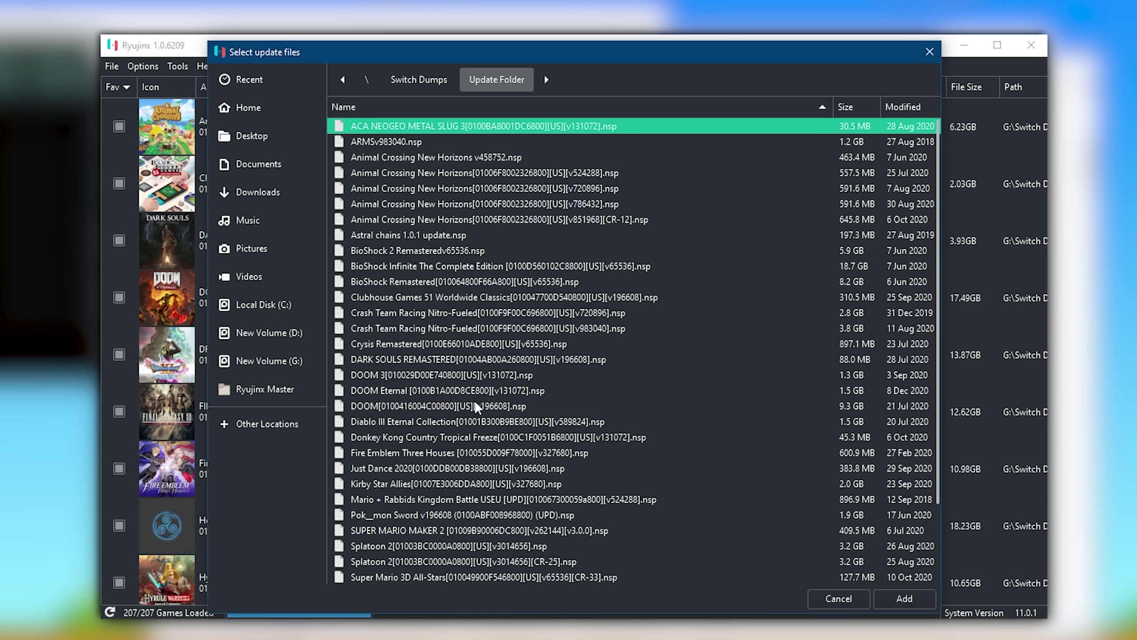
{"action": "left_click", "coordinate": [447, 158]}
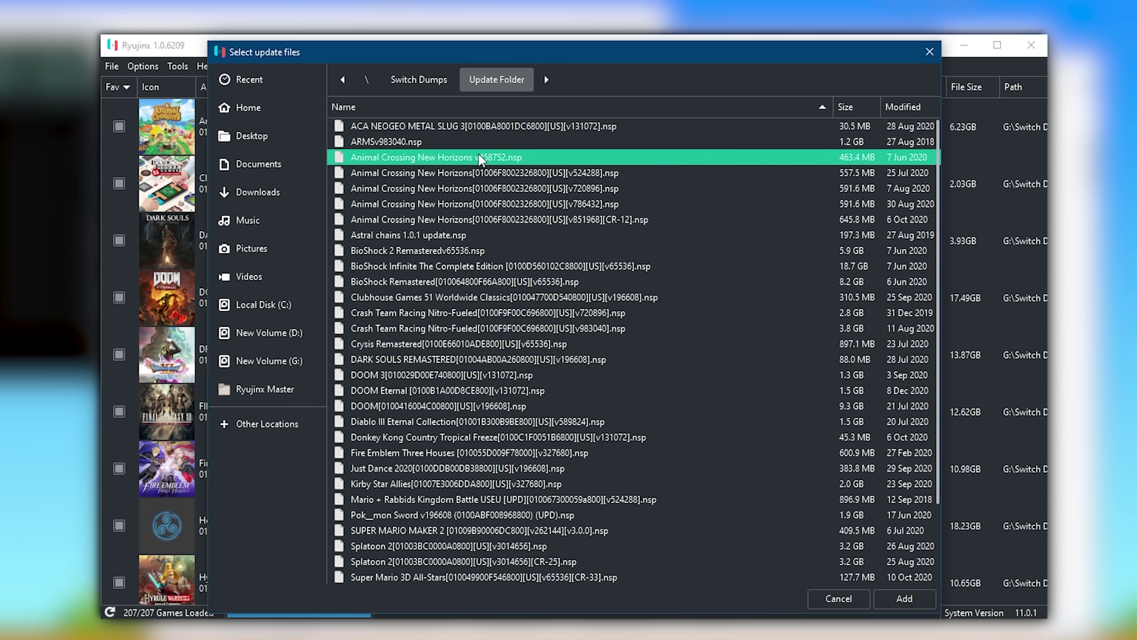
{"action": "left_click", "coordinate": [904, 598]}
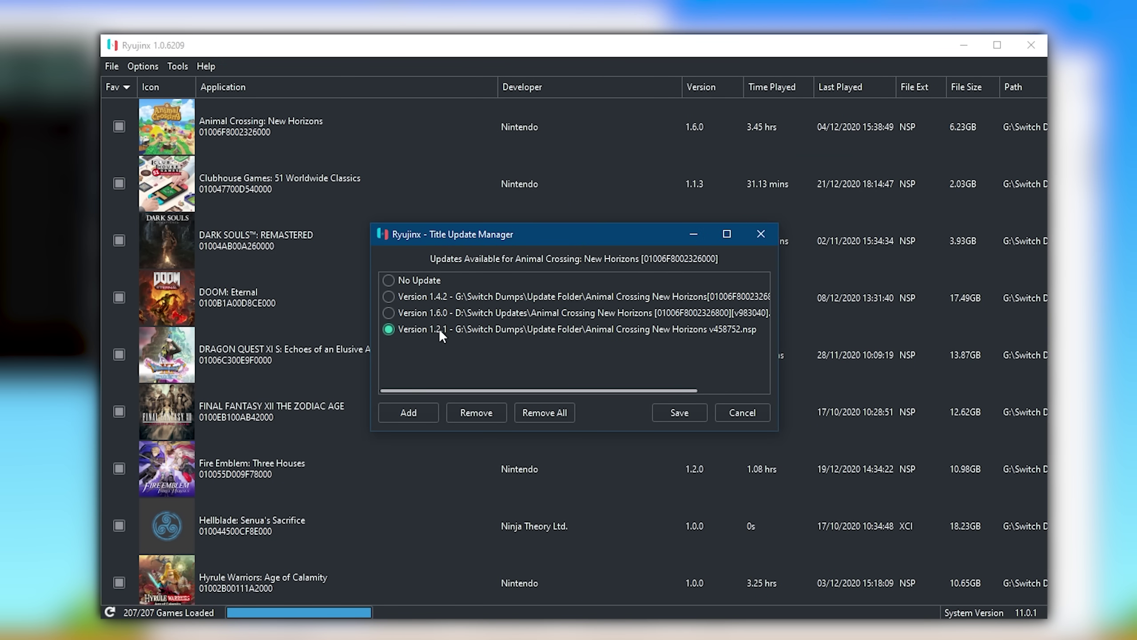
{"action": "left_click", "coordinate": [388, 313]}
Save the title update choices and scroll the game list back to the top
{"action": "left_click", "coordinate": [679, 412]}
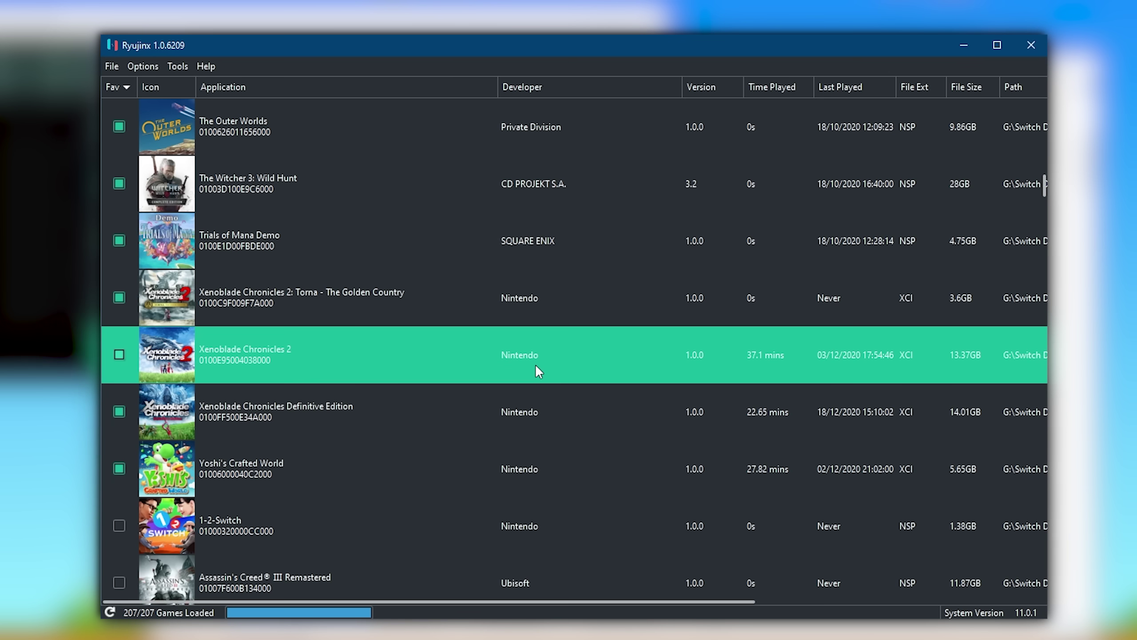
{"action": "scroll", "coordinate": [526, 382], "scroll_direction": "up", "scroll_amount": 10}
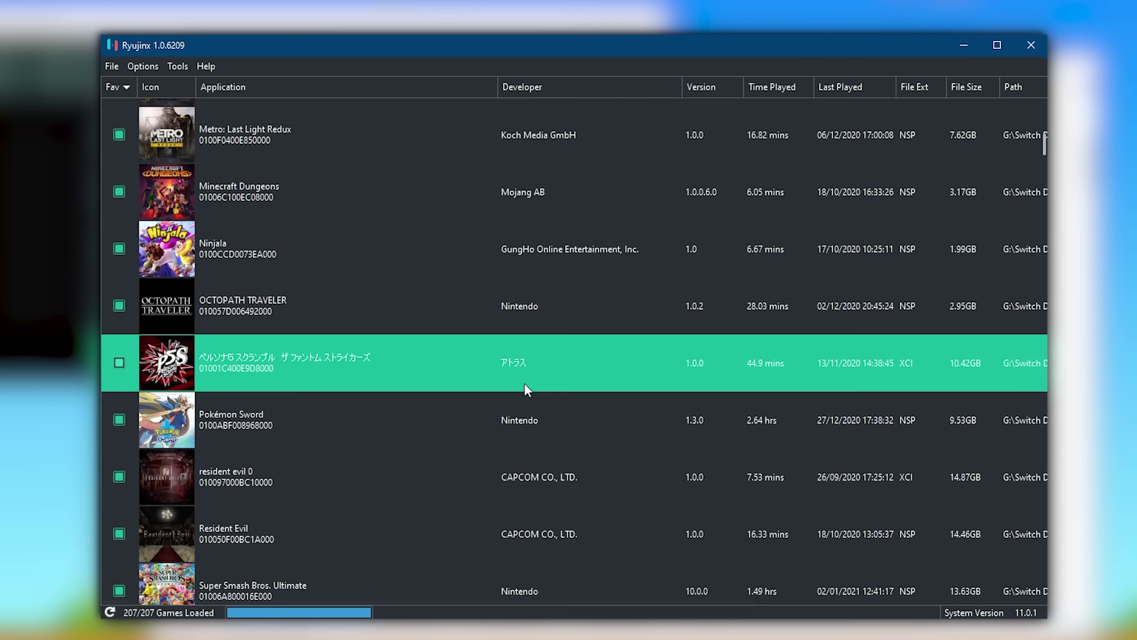
{"action": "scroll", "coordinate": [526, 382], "scroll_direction": "up", "scroll_amount": 6}
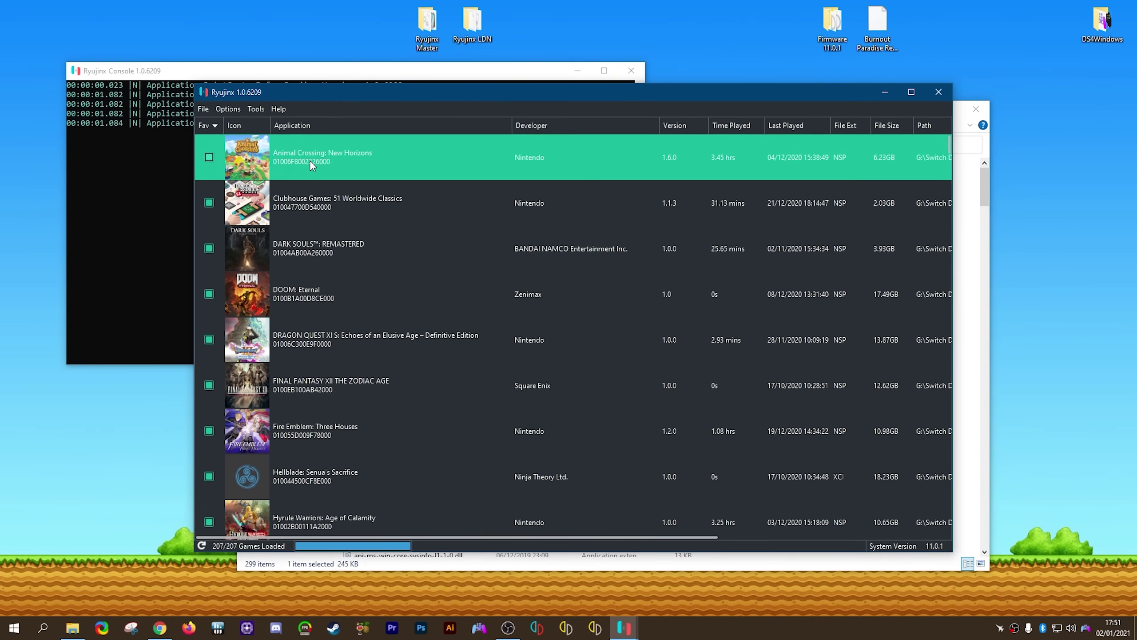
{"action": "right_click", "coordinate": [309, 160]}
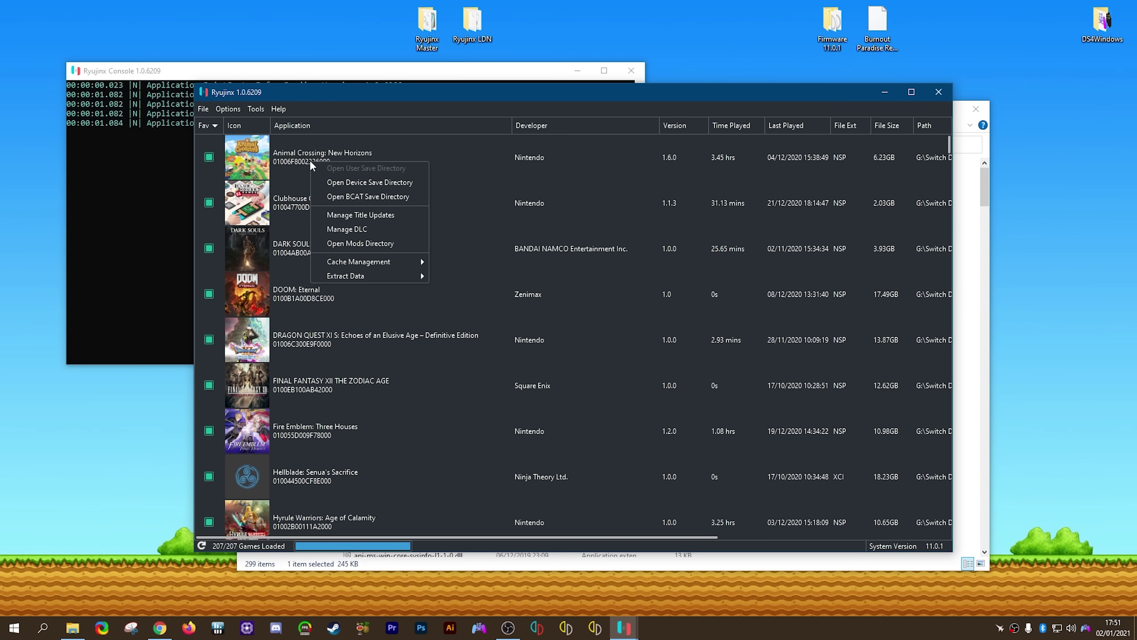
{"action": "left_click", "coordinate": [374, 183]}
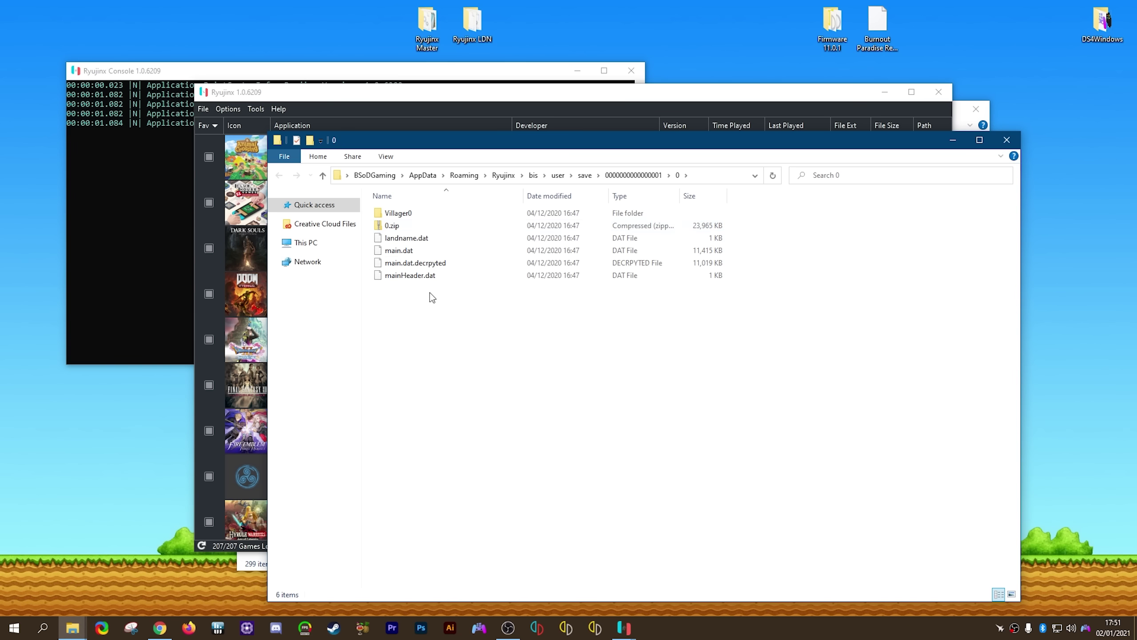
{"action": "left_click_drag", "start_coordinate": [392, 232], "coordinate": [421, 283]}
{"action": "key", "text": "Delete"}
{"action": "left_click", "coordinate": [398, 216]}
{"action": "key", "text": "Delete"}
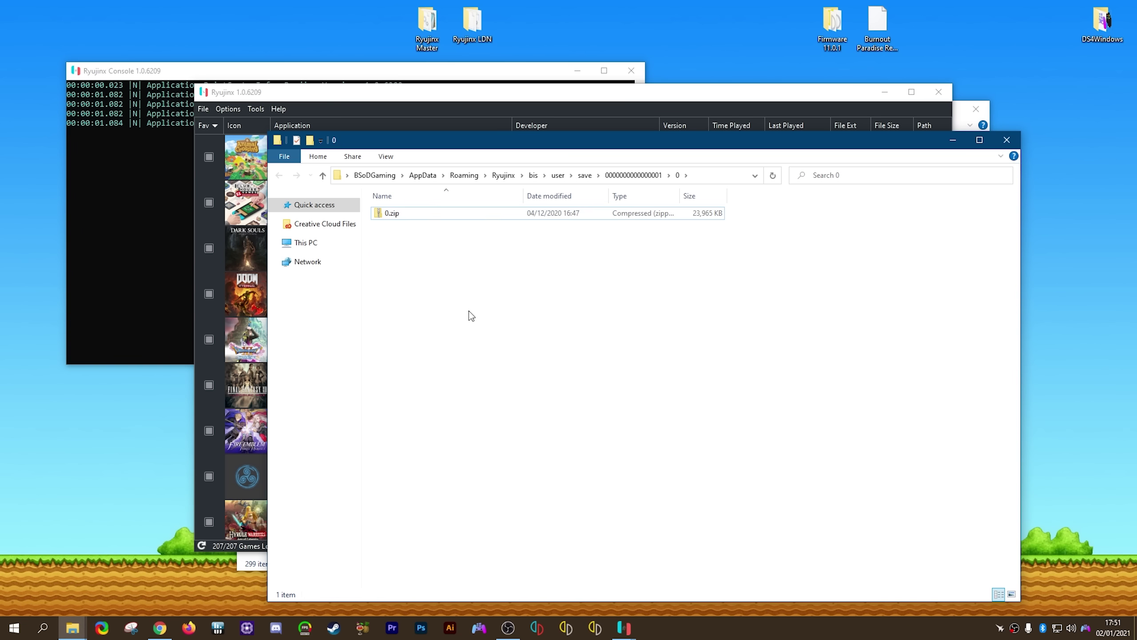
Extract 0.zip into the save folder with 7-Zip Extract Here
{"action": "right_click", "coordinate": [392, 214]}
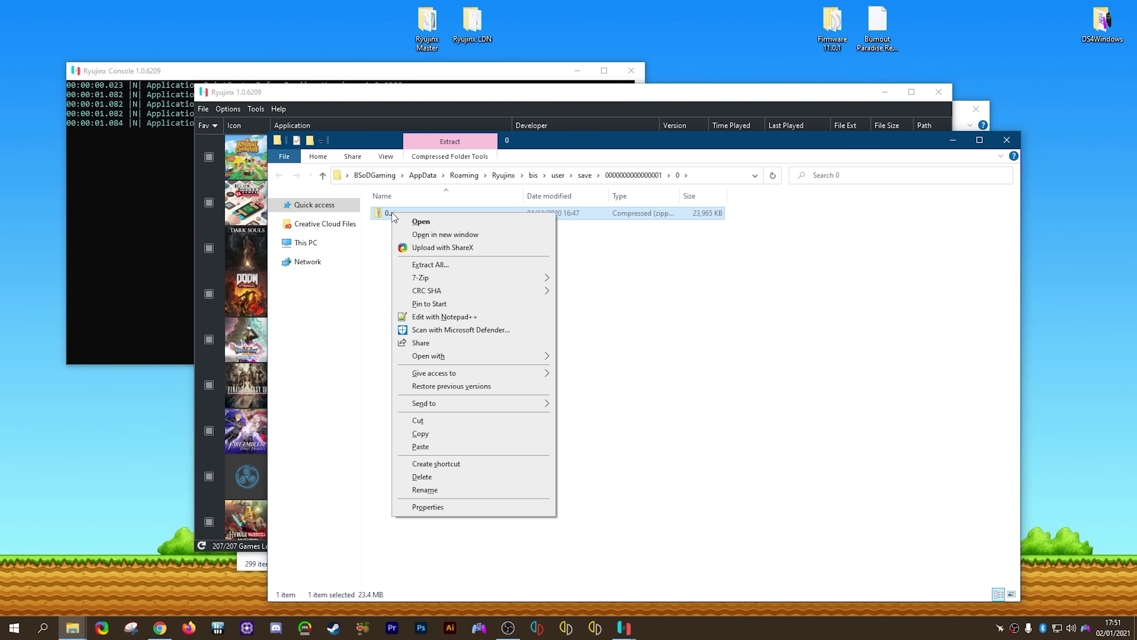
{"action": "mouse_move", "coordinate": [442, 278]}
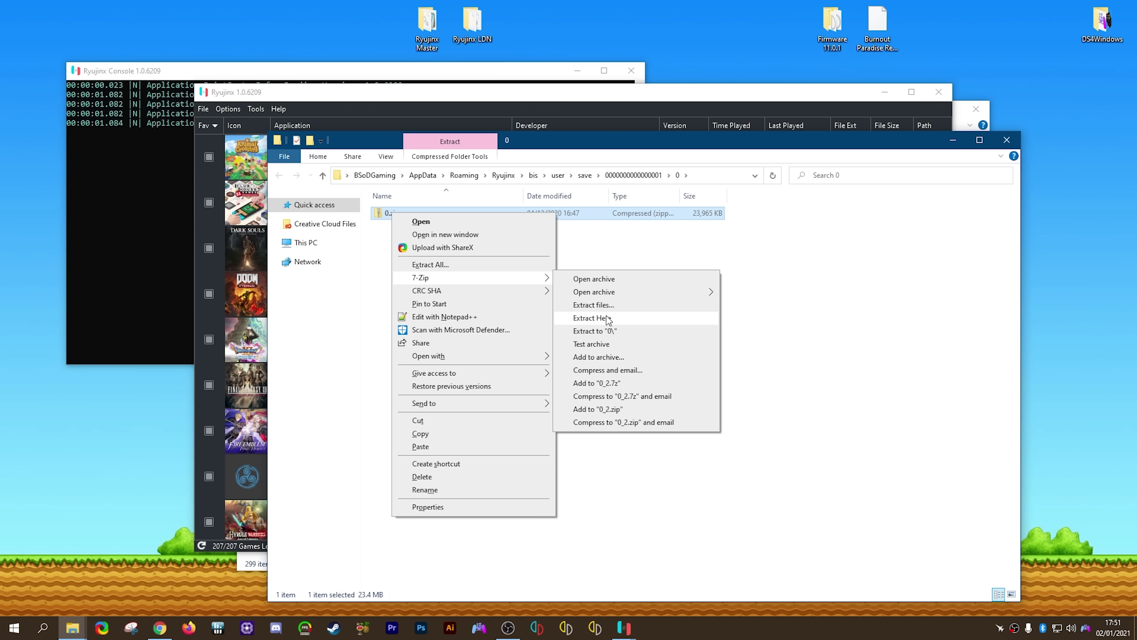
{"action": "left_click", "coordinate": [586, 318]}
{"action": "left_click", "coordinate": [457, 329]}
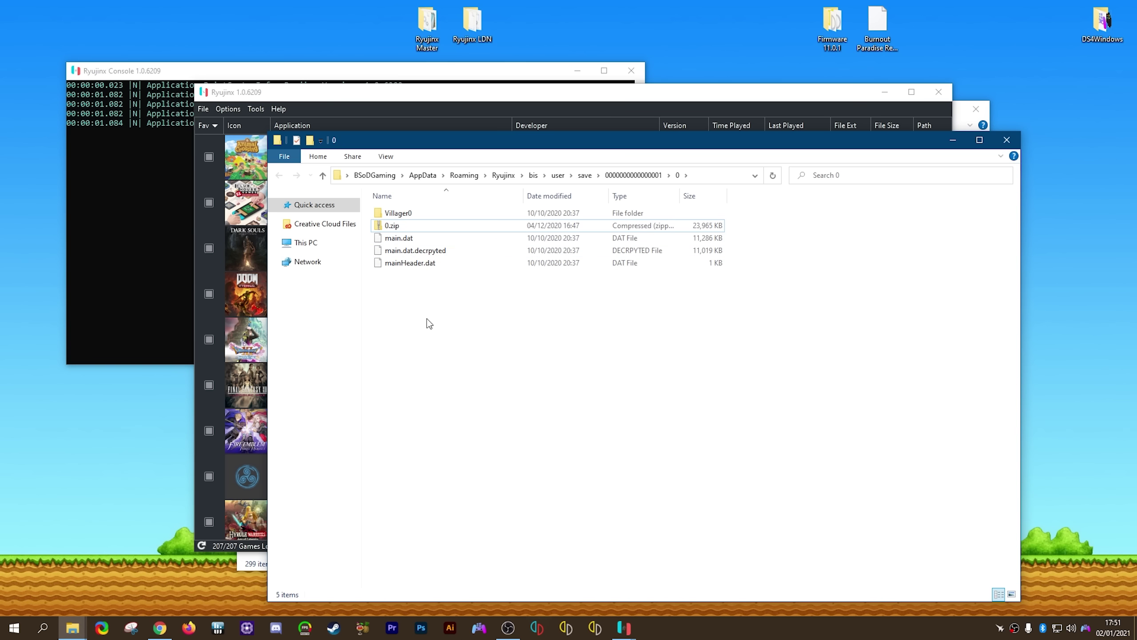
{"action": "left_click", "coordinate": [1007, 140]}
{"action": "left_click", "coordinate": [507, 215]}
{"action": "right_click", "coordinate": [318, 162]}
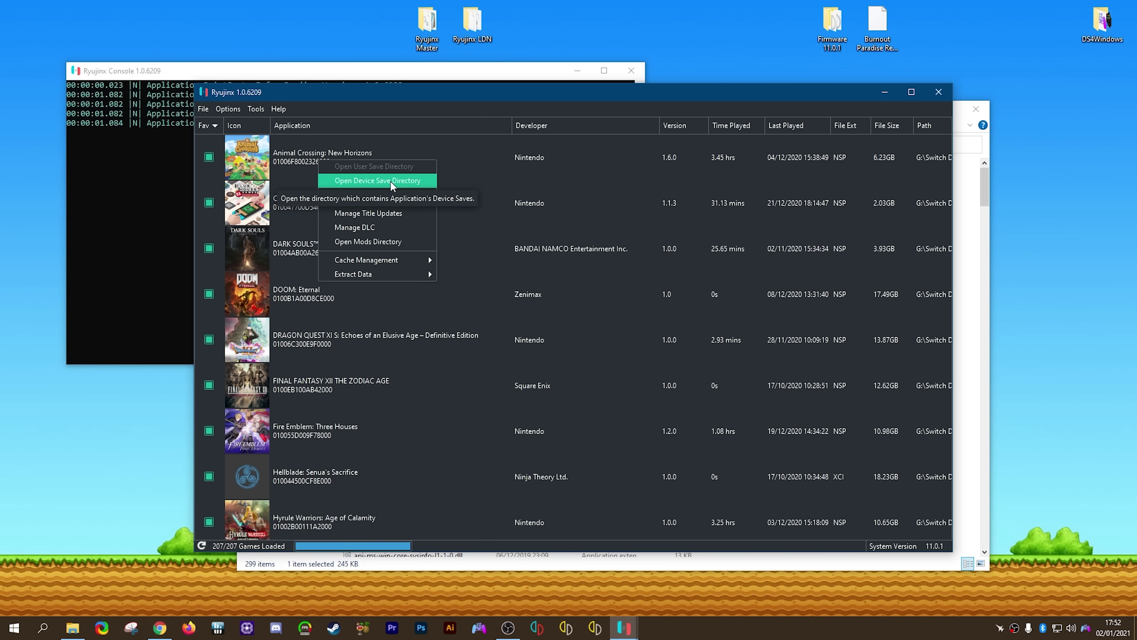
{"action": "left_click", "coordinate": [426, 96]}
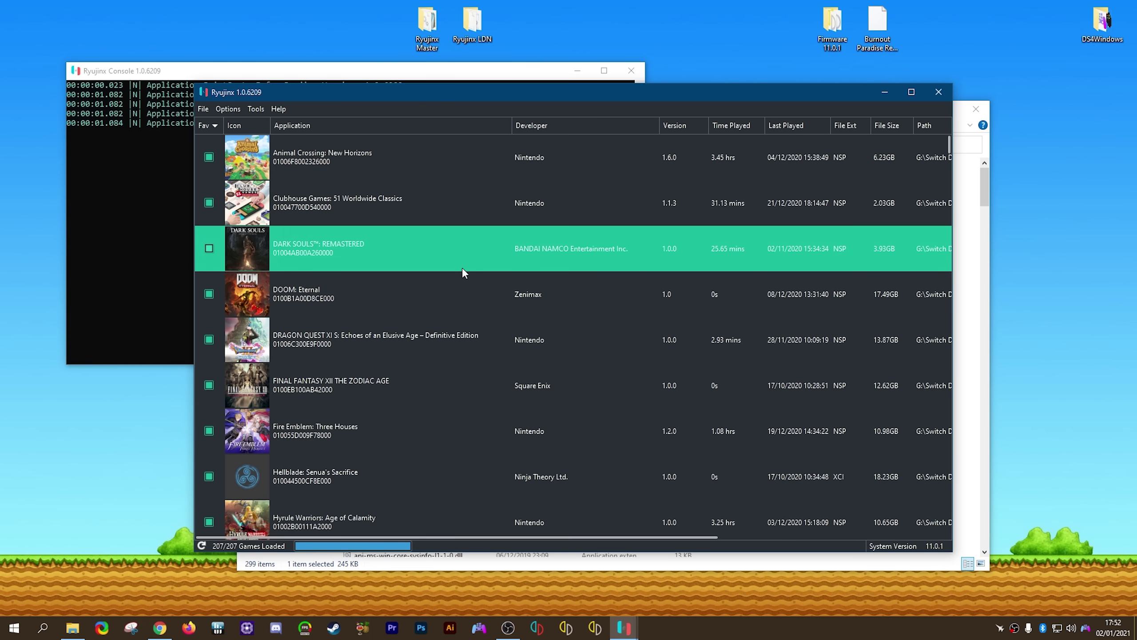
{"action": "scroll", "coordinate": [462, 269], "scroll_direction": "down", "scroll_amount": 3}
{"action": "scroll", "coordinate": [463, 268], "scroll_direction": "down", "scroll_amount": 5}
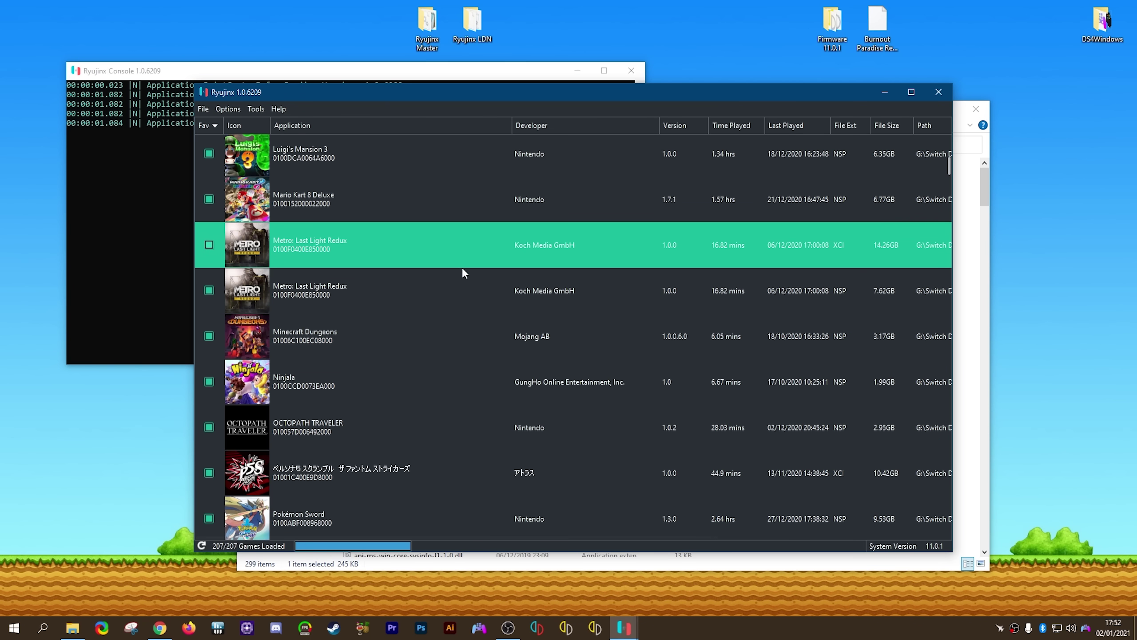
{"action": "scroll", "coordinate": [463, 269], "scroll_direction": "down", "scroll_amount": 2}
{"action": "scroll", "coordinate": [462, 269], "scroll_direction": "down", "scroll_amount": 3}
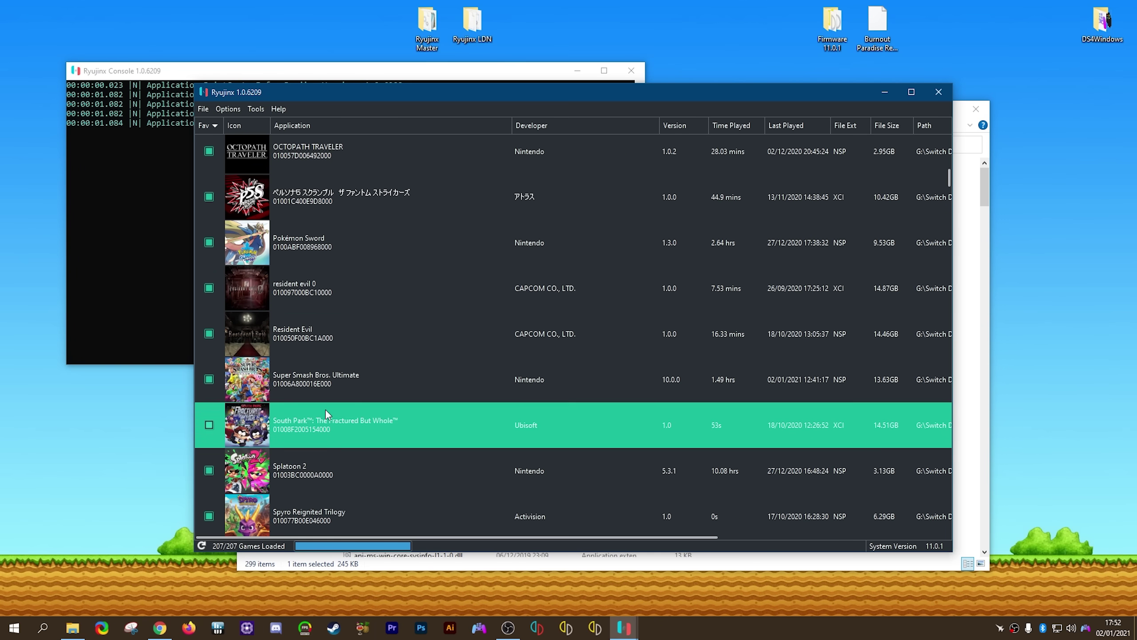
{"action": "right_click", "coordinate": [305, 475]}
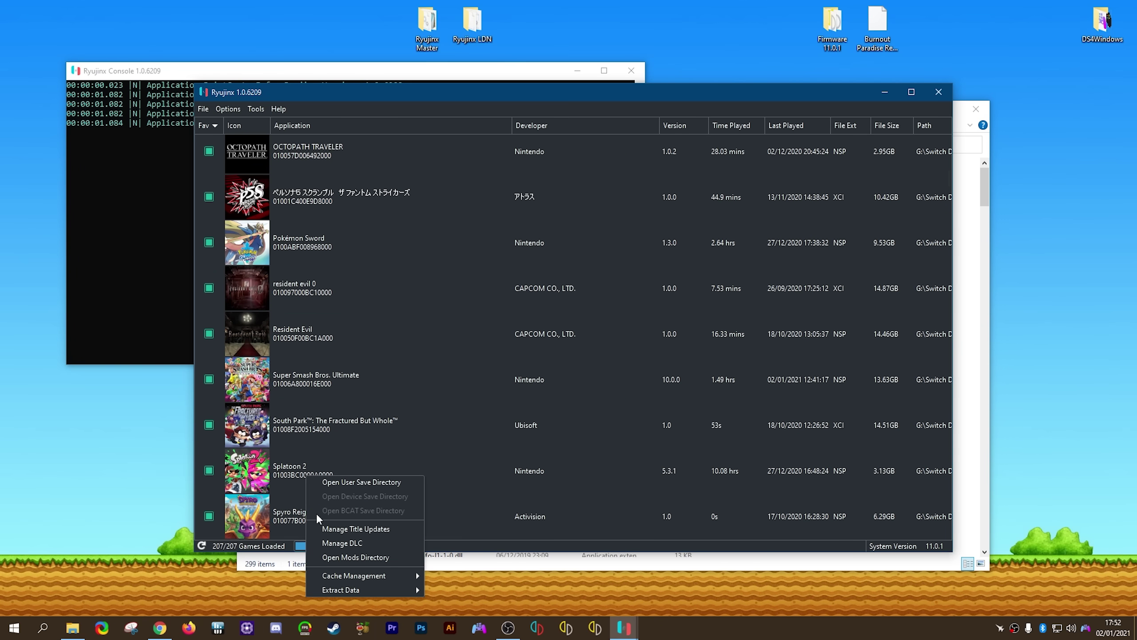
{"action": "left_click", "coordinate": [640, 481]}
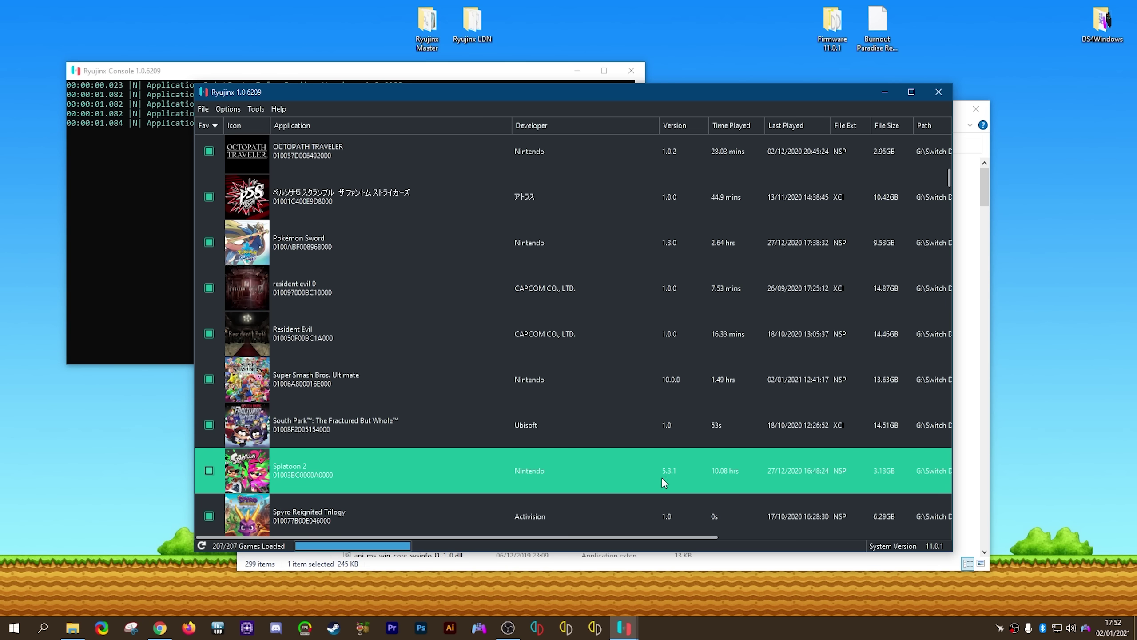
Launch Splatoon 2, watch the shader-compiling console, then close the console and emulator
{"action": "double_click", "coordinate": [301, 474]}
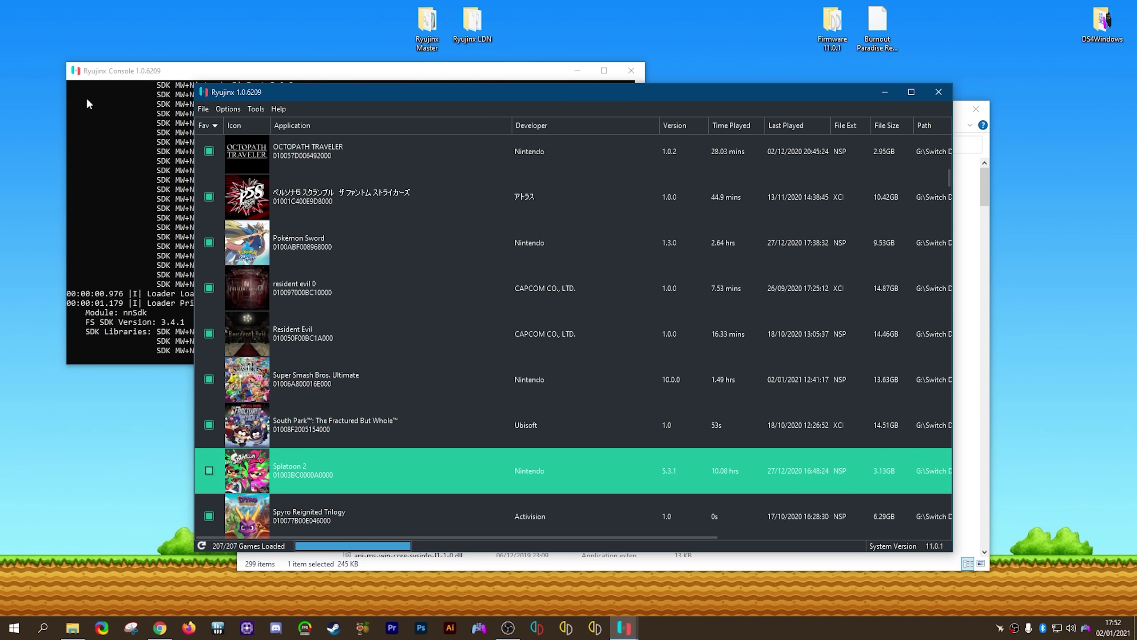
{"action": "left_click", "coordinate": [162, 71]}
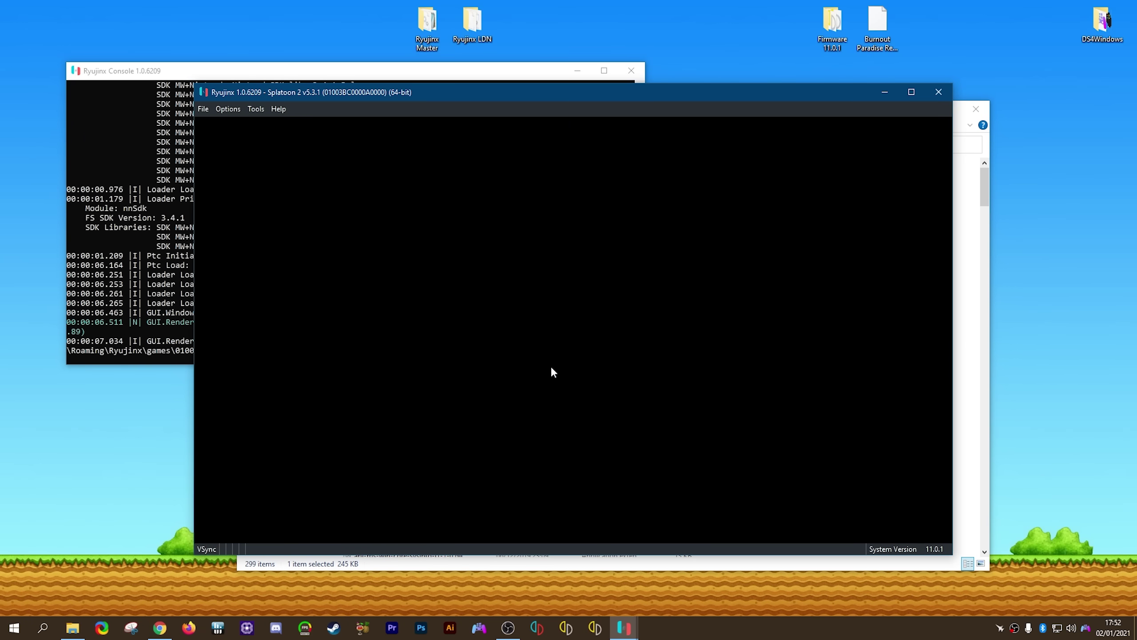
{"action": "left_click", "coordinate": [177, 71]}
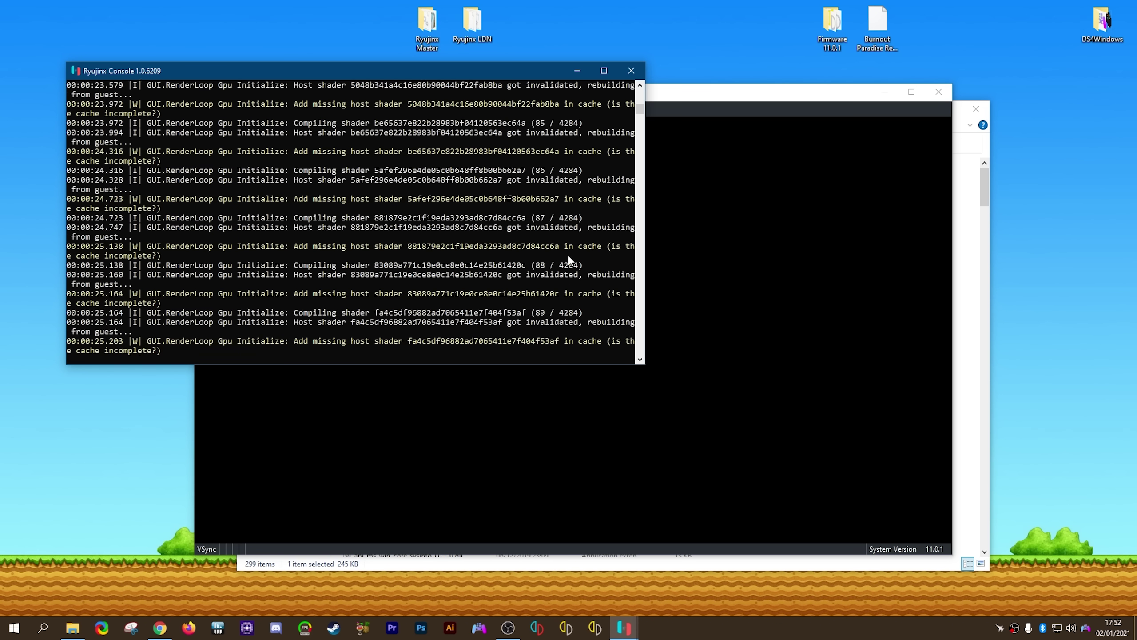
{"action": "left_click", "coordinate": [631, 70]}
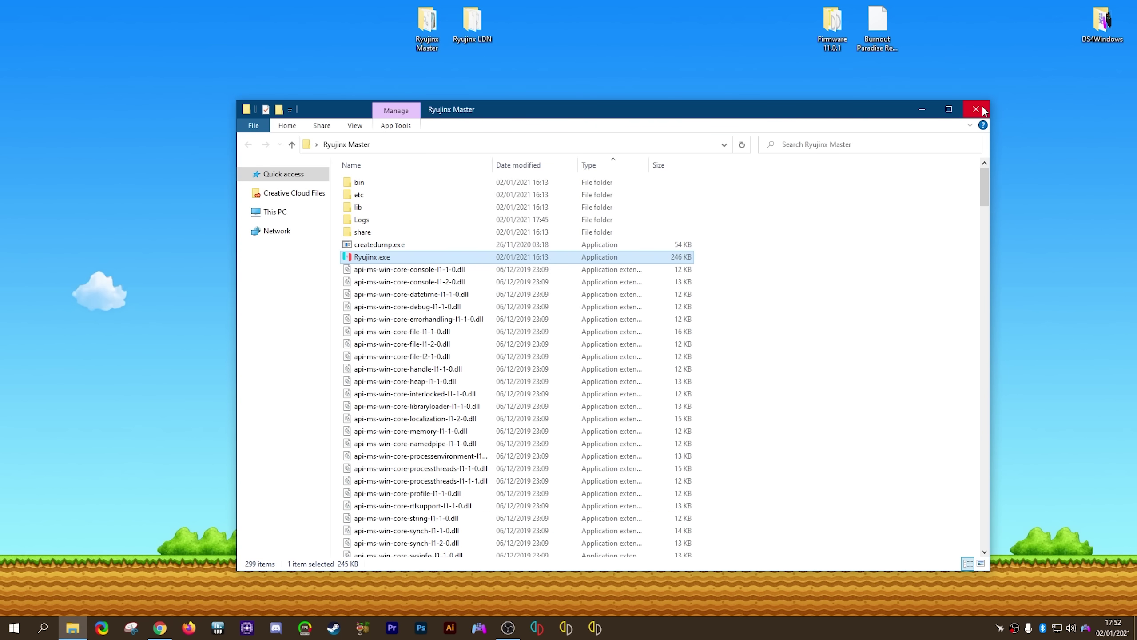
Close the Ryujinx Master window and browse from This PC to the user's home folder on C:
{"action": "left_click", "coordinate": [975, 110]}
{"action": "left_click", "coordinate": [473, 36]}
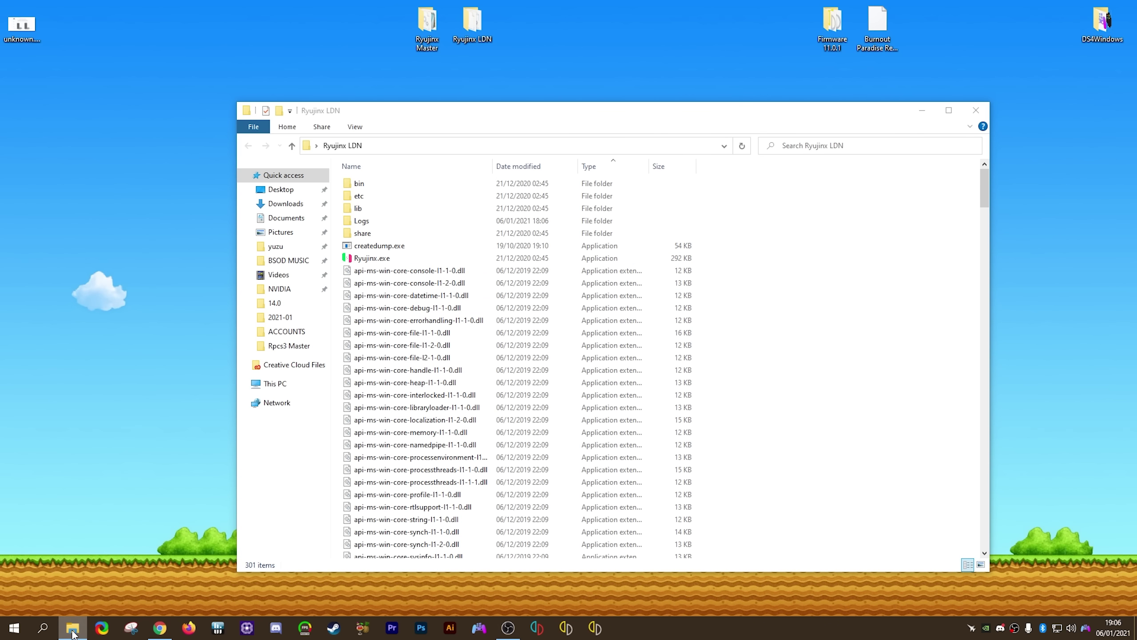
{"action": "right_click", "coordinate": [72, 627]}
{"action": "left_click", "coordinate": [43, 565]}
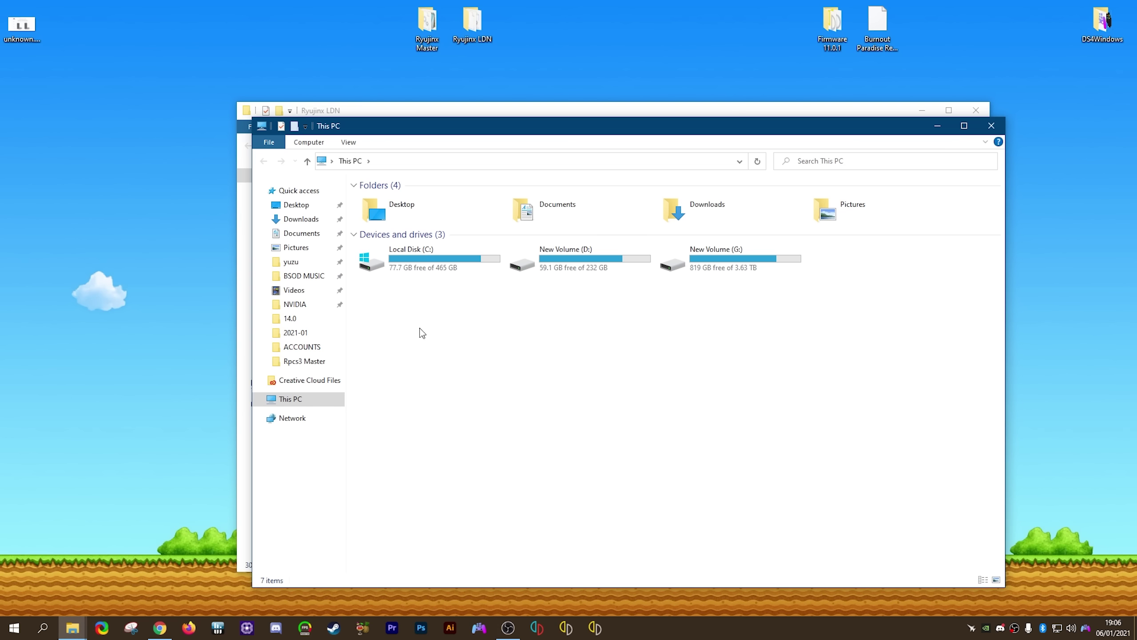
{"action": "double_click", "coordinate": [418, 258]}
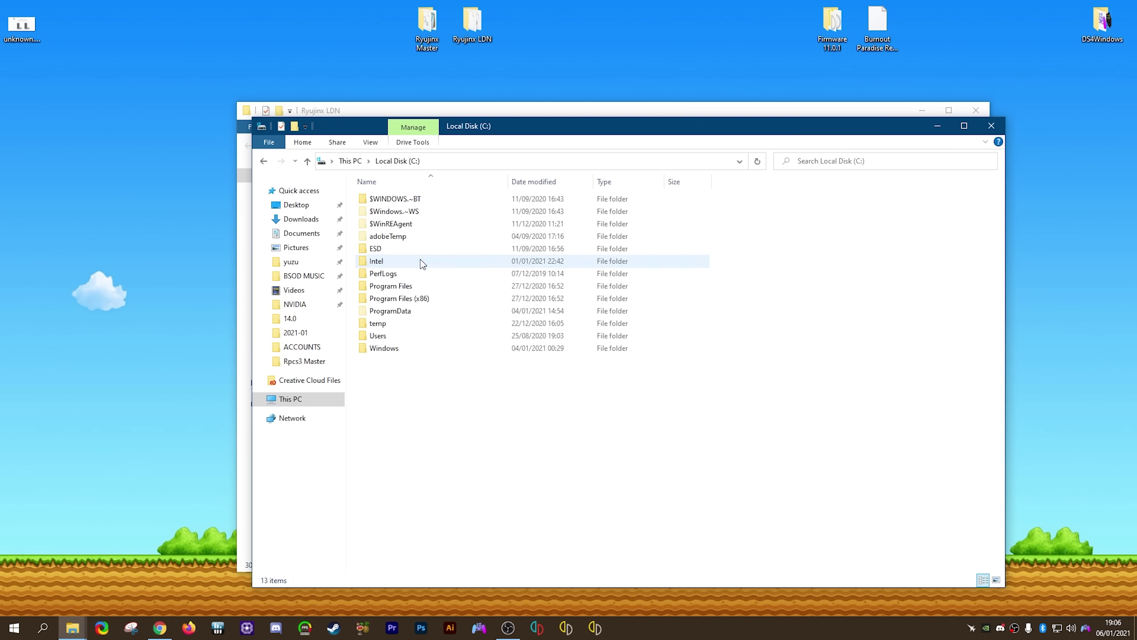
{"action": "double_click", "coordinate": [380, 334]}
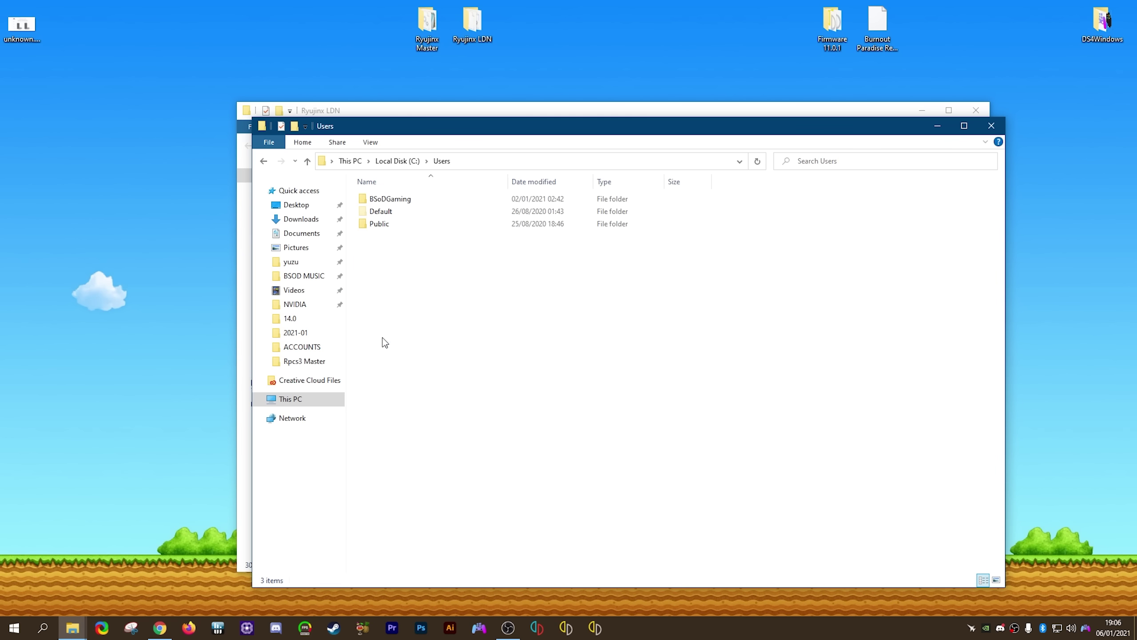
{"action": "double_click", "coordinate": [409, 199]}
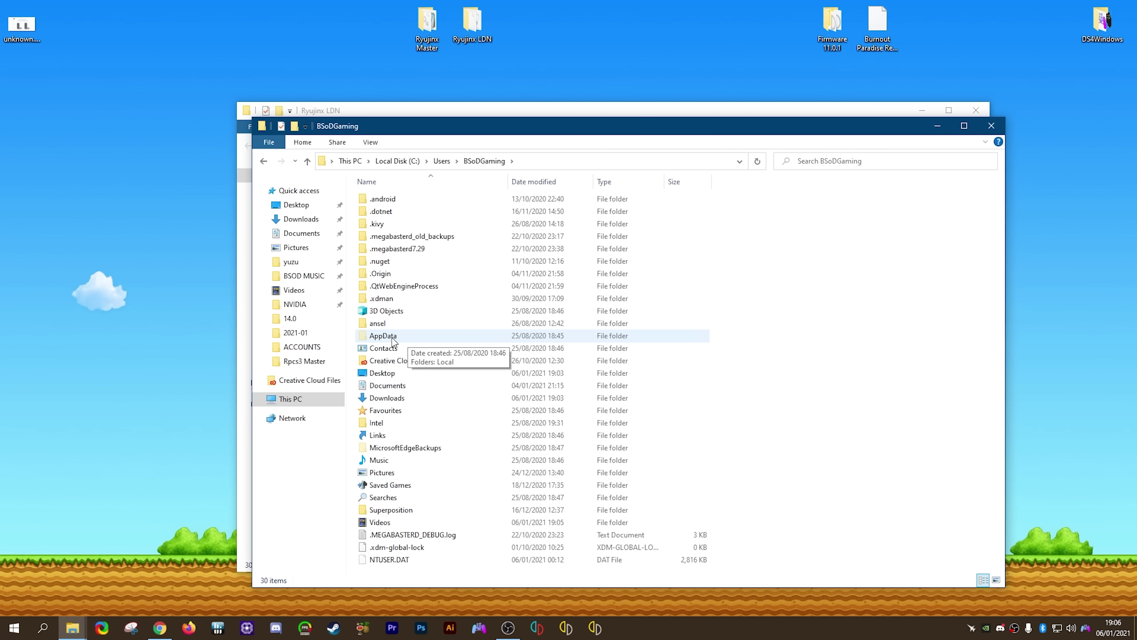
Show hidden items and open the AppData\Roaming\Ryujinx folder
{"action": "left_click", "coordinate": [370, 142]}
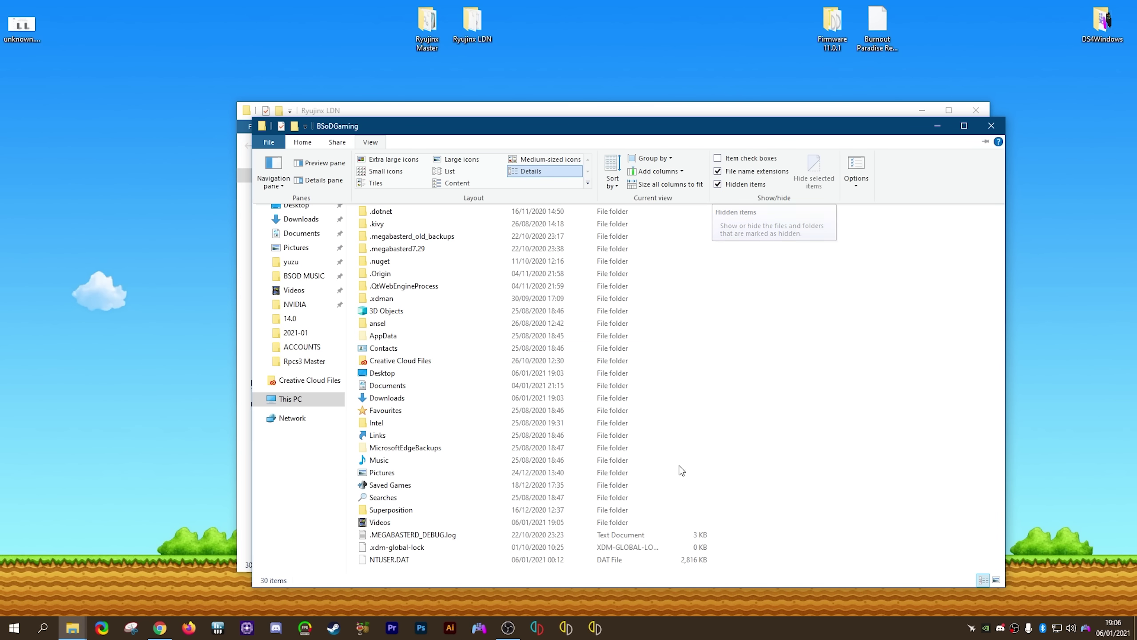
{"action": "left_click", "coordinate": [388, 336]}
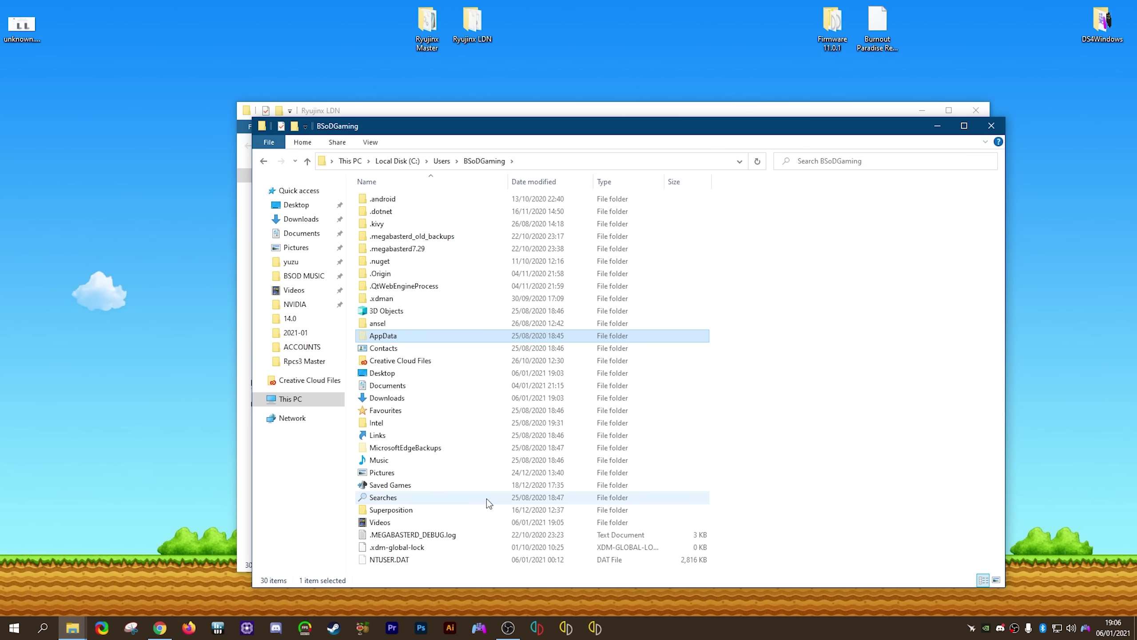
{"action": "double_click", "coordinate": [392, 337]}
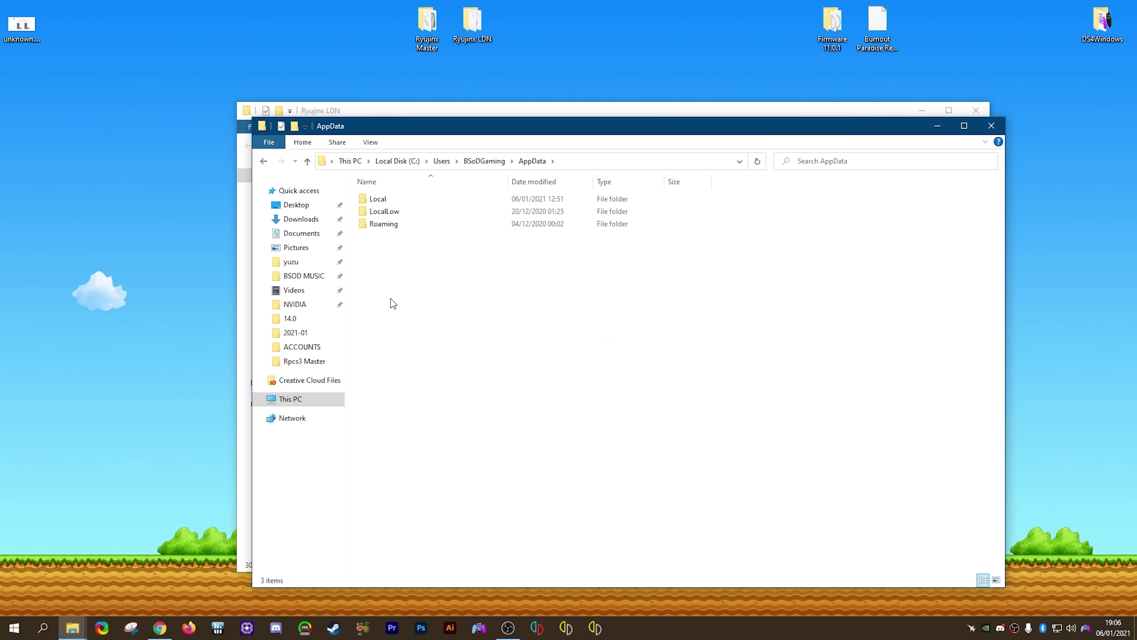
{"action": "double_click", "coordinate": [393, 224]}
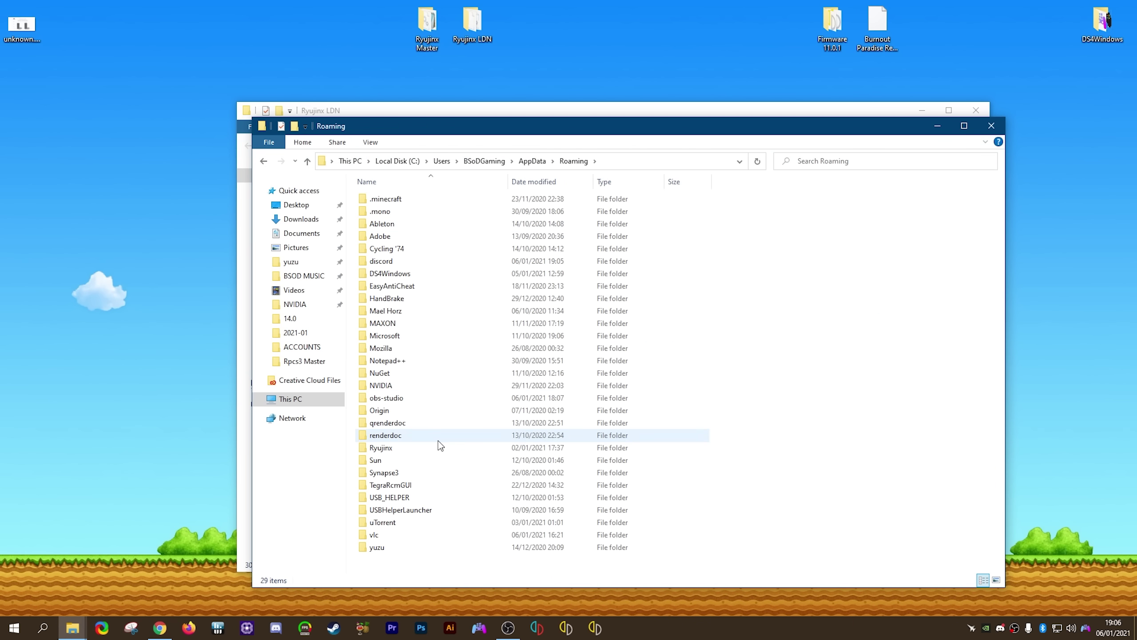
{"action": "left_click", "coordinate": [381, 448]}
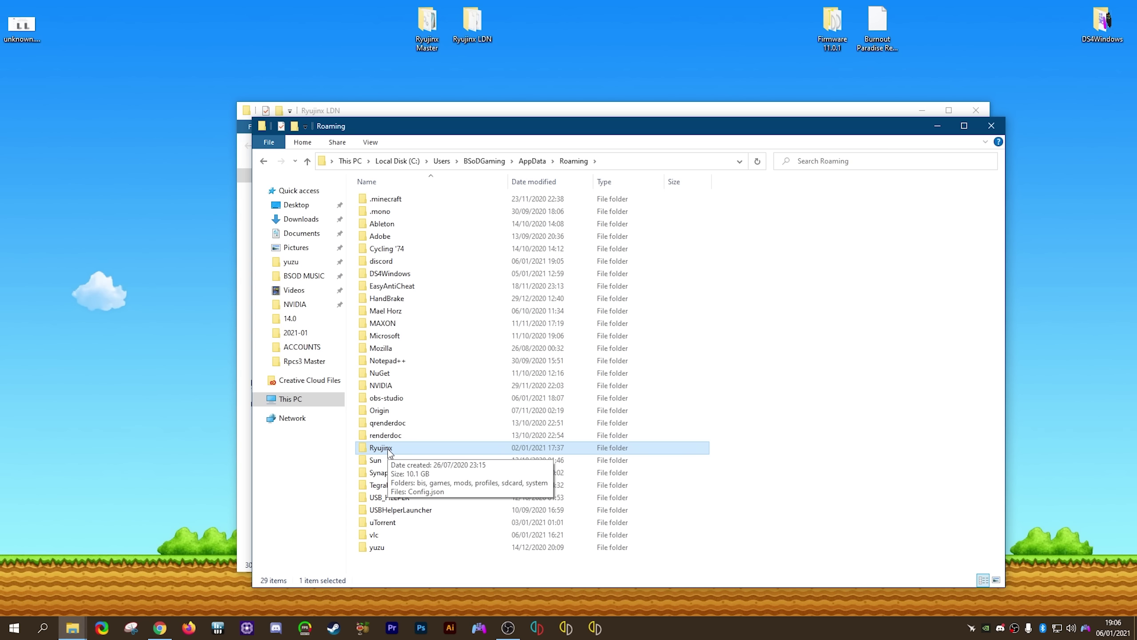
{"action": "double_click", "coordinate": [387, 450]}
Copy the Config.json file
{"action": "left_click", "coordinate": [395, 281]}
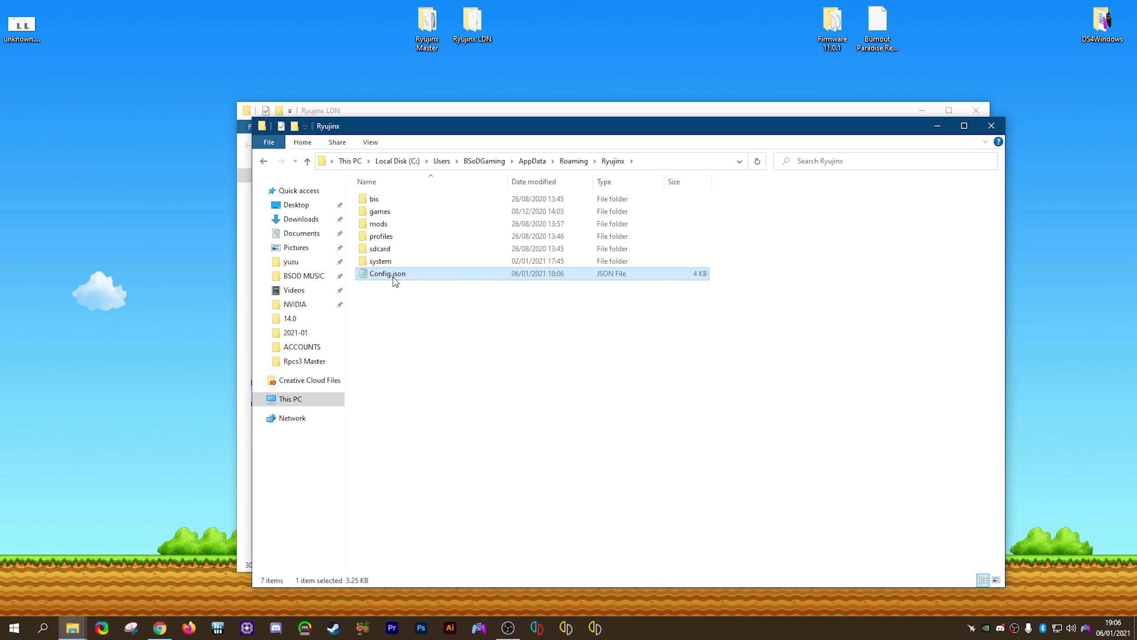
{"action": "right_click", "coordinate": [393, 272]}
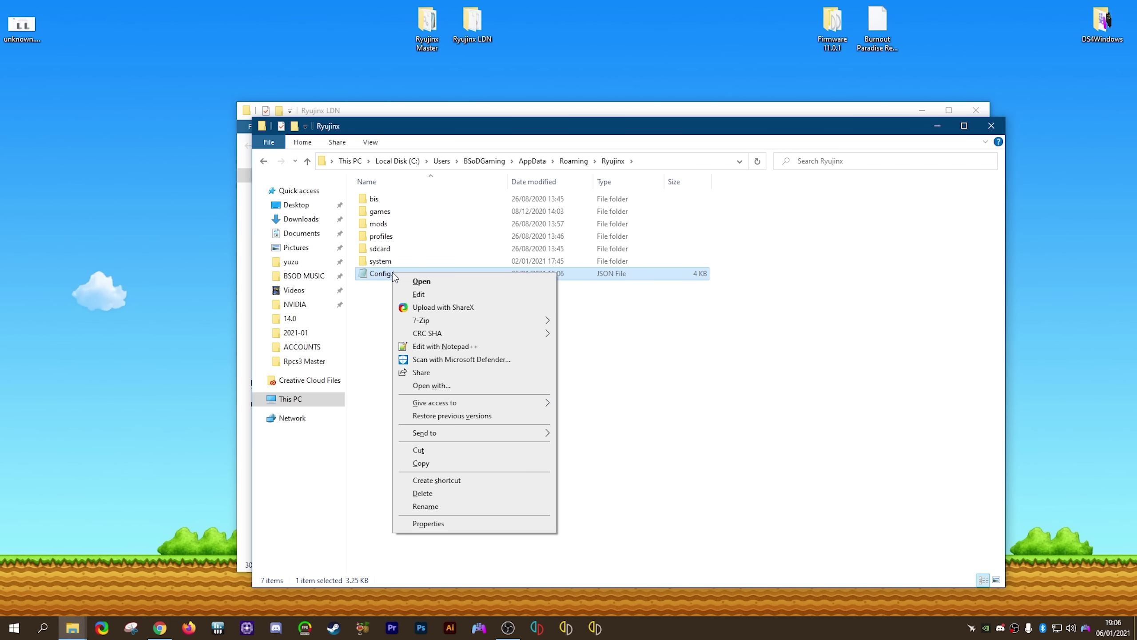
{"action": "left_click", "coordinate": [428, 462]}
Paste Config.json into the Ryujinx LDN folder and scroll back to the top of its list
{"action": "left_click", "coordinate": [991, 126]}
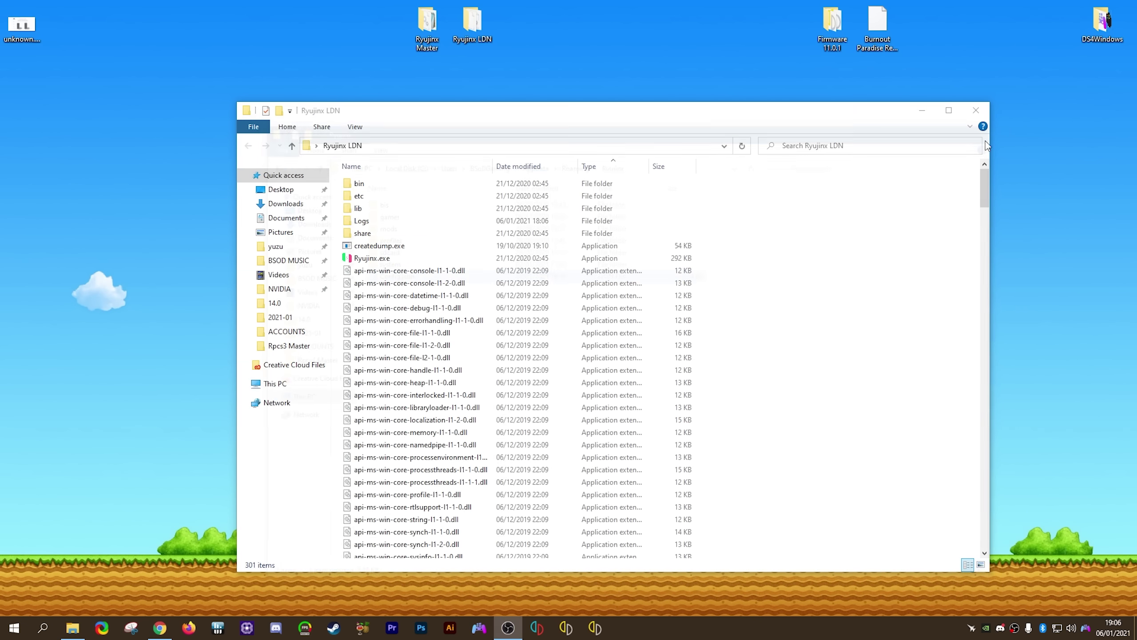
{"action": "right_click", "coordinate": [769, 359]}
{"action": "left_click", "coordinate": [796, 438]}
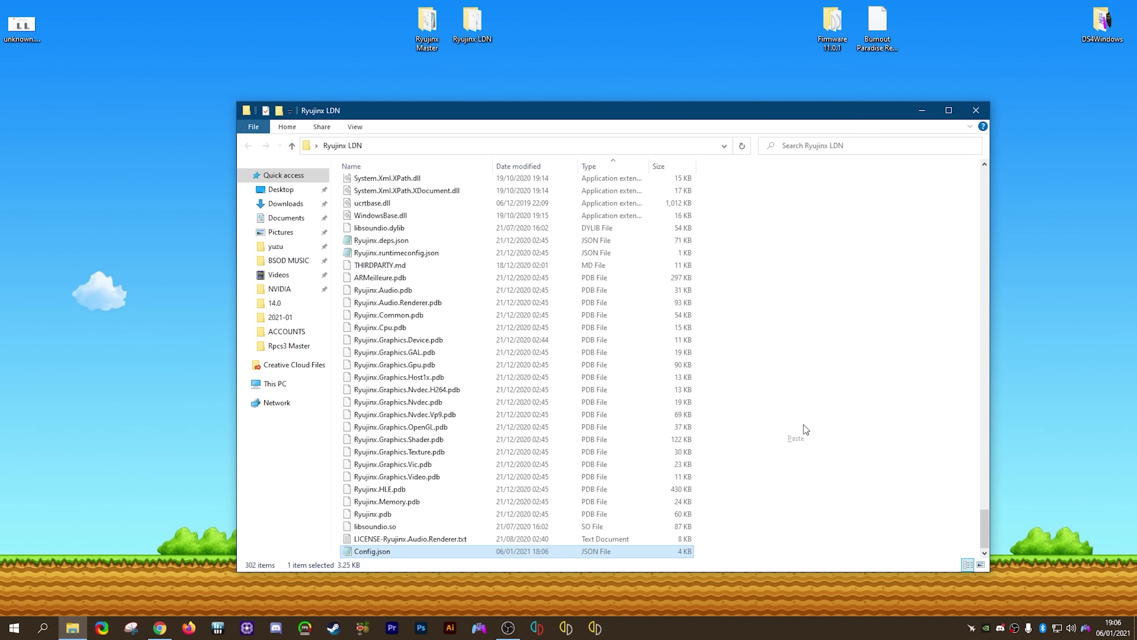
{"action": "left_click", "coordinate": [772, 549]}
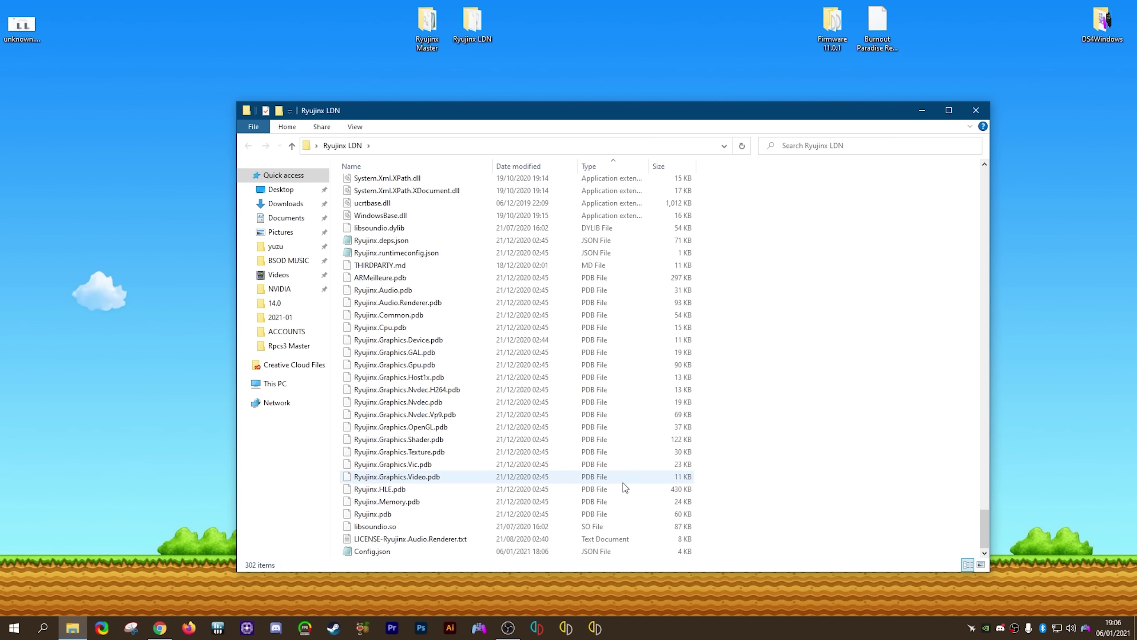
{"action": "scroll", "coordinate": [617, 489], "scroll_direction": "up", "scroll_amount": 20}
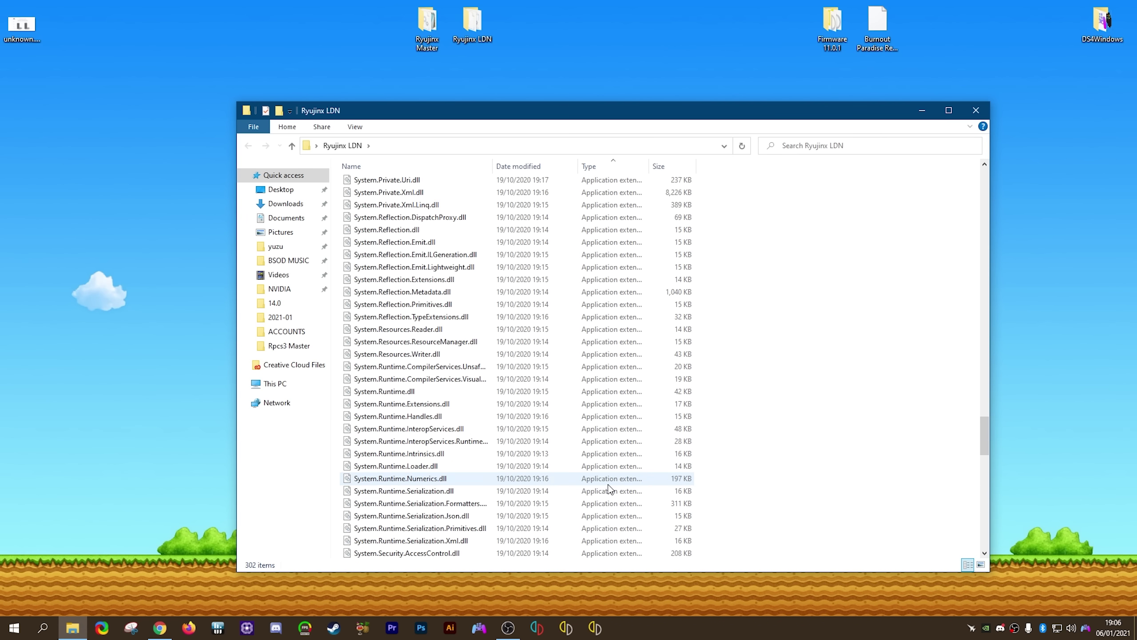
{"action": "scroll", "coordinate": [609, 488], "scroll_direction": "up", "scroll_amount": 20}
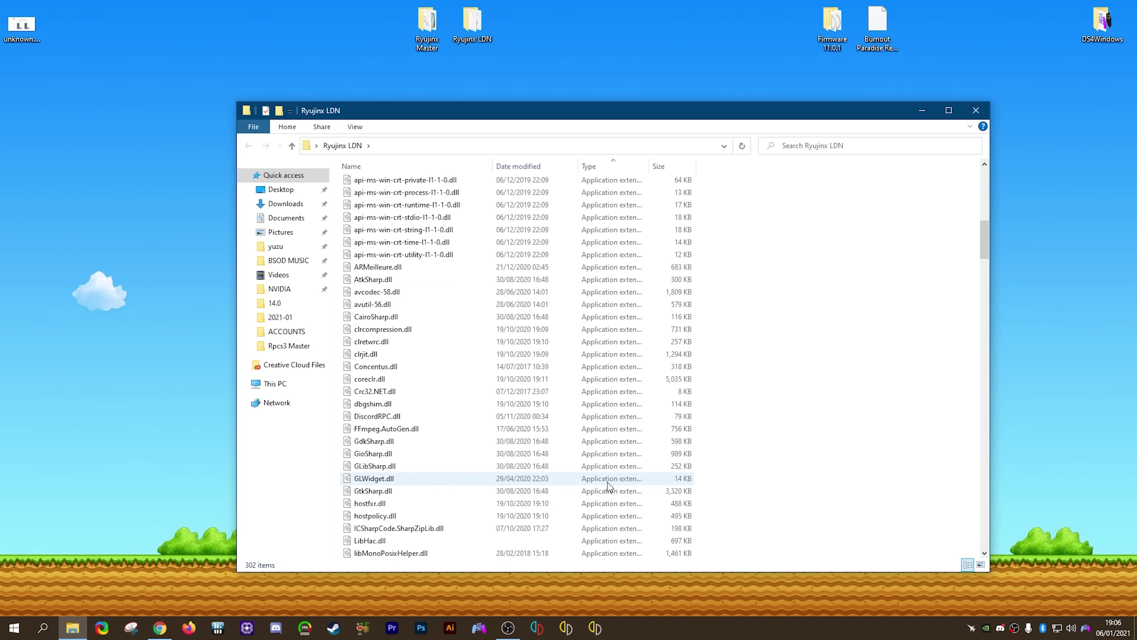
{"action": "scroll", "coordinate": [609, 489], "scroll_direction": "up", "scroll_amount": 10}
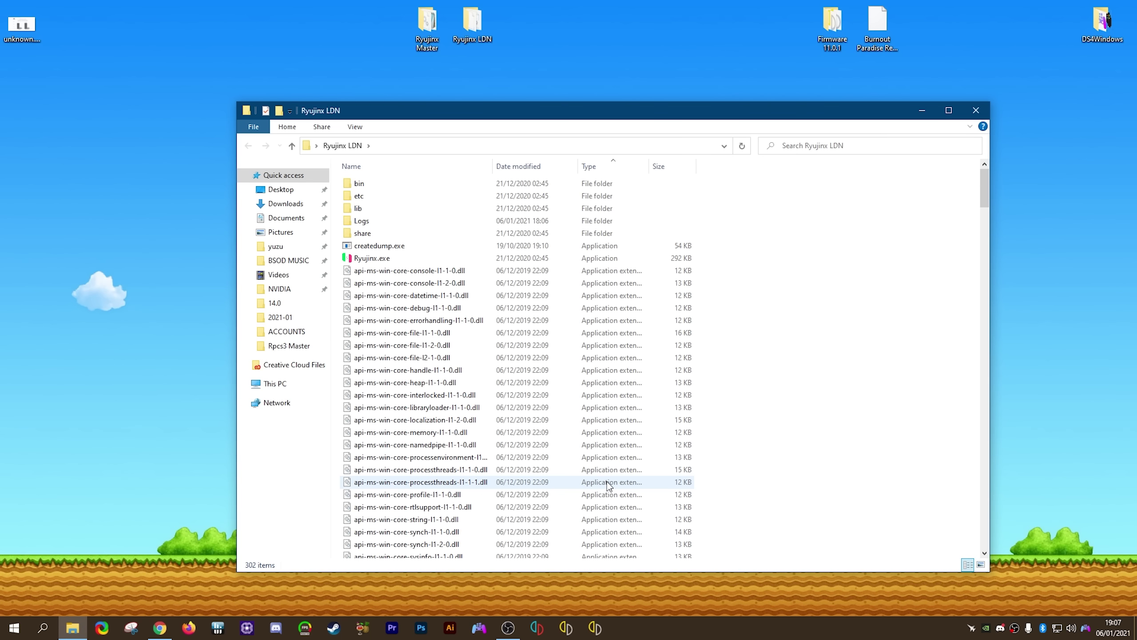
Launch Ryujinx.exe from the LDN folder and open Options > Settings
{"action": "double_click", "coordinate": [380, 258]}
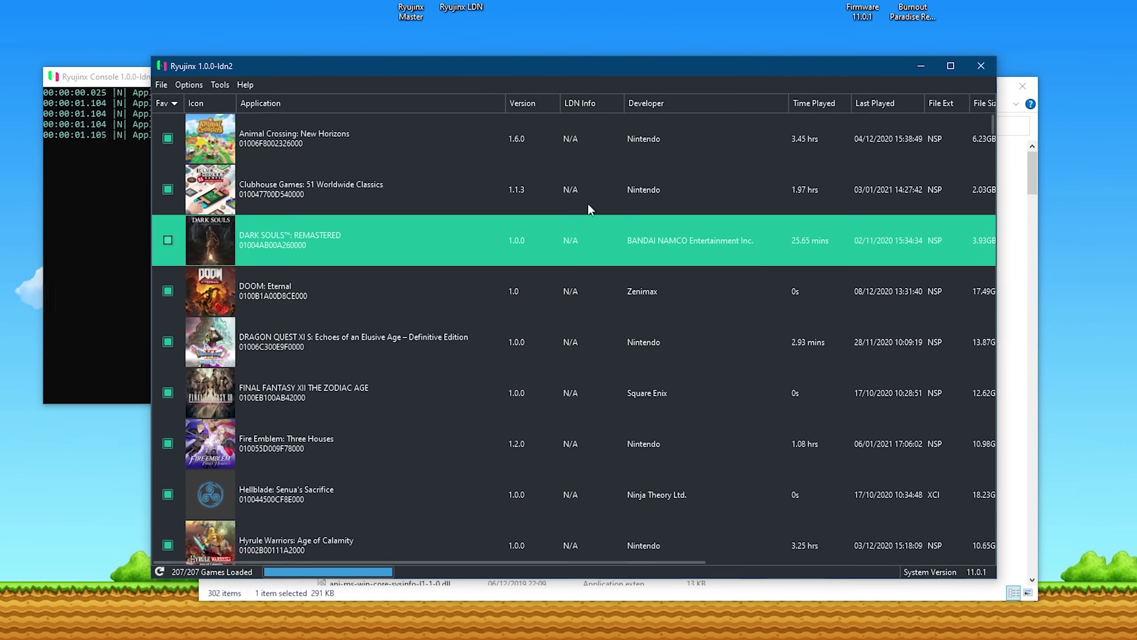
{"action": "left_click", "coordinate": [182, 80]}
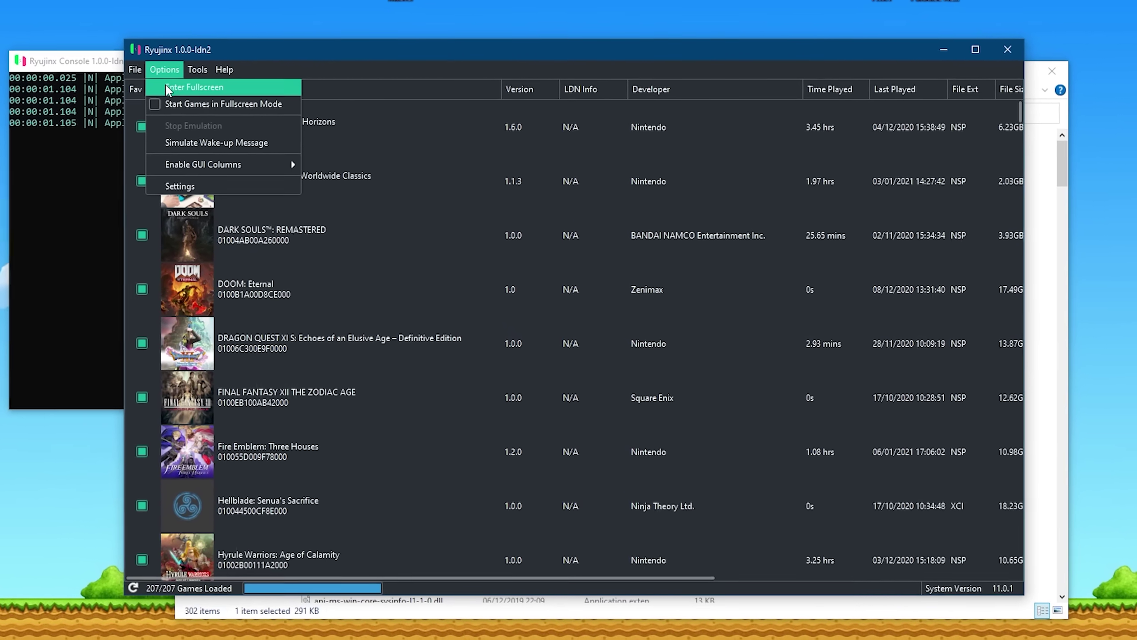
{"action": "left_click", "coordinate": [177, 183]}
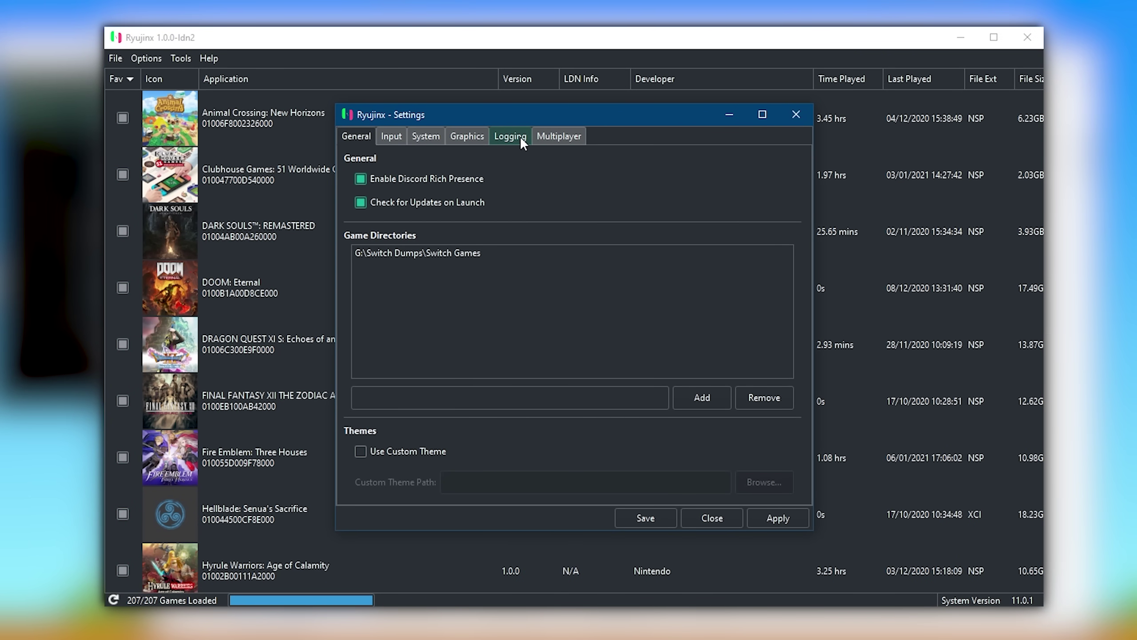
In Multiplayer settings, keep the username and generate then clear the passphrase to stay public
{"action": "left_click", "coordinate": [568, 142]}
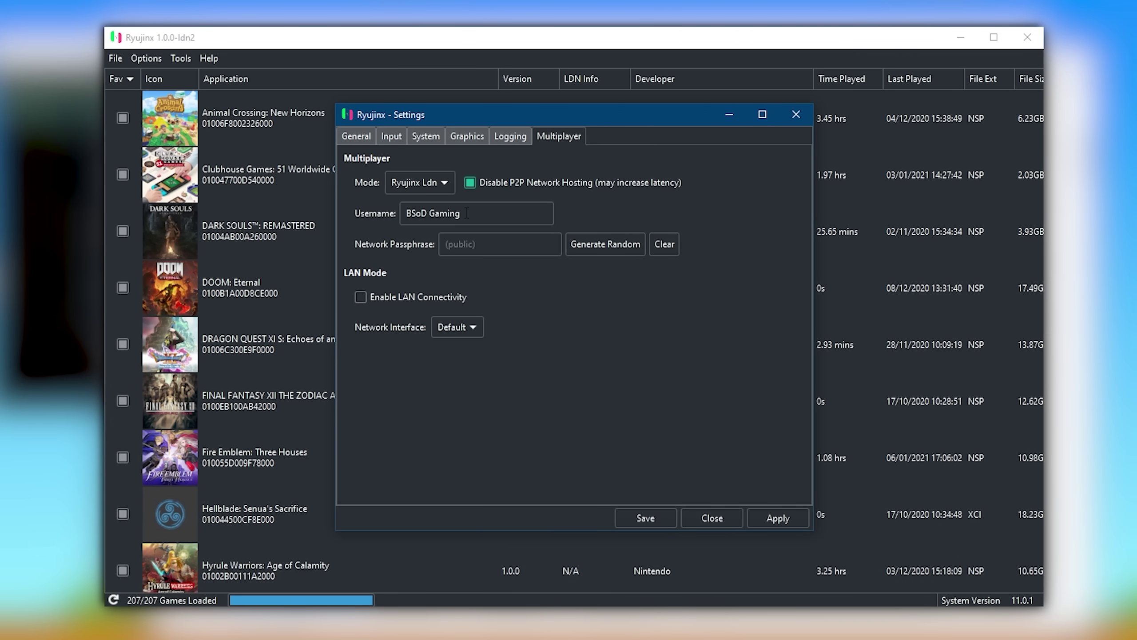
{"action": "left_click_drag", "start_coordinate": [461, 214], "coordinate": [393, 207]}
{"action": "left_click", "coordinate": [403, 213]}
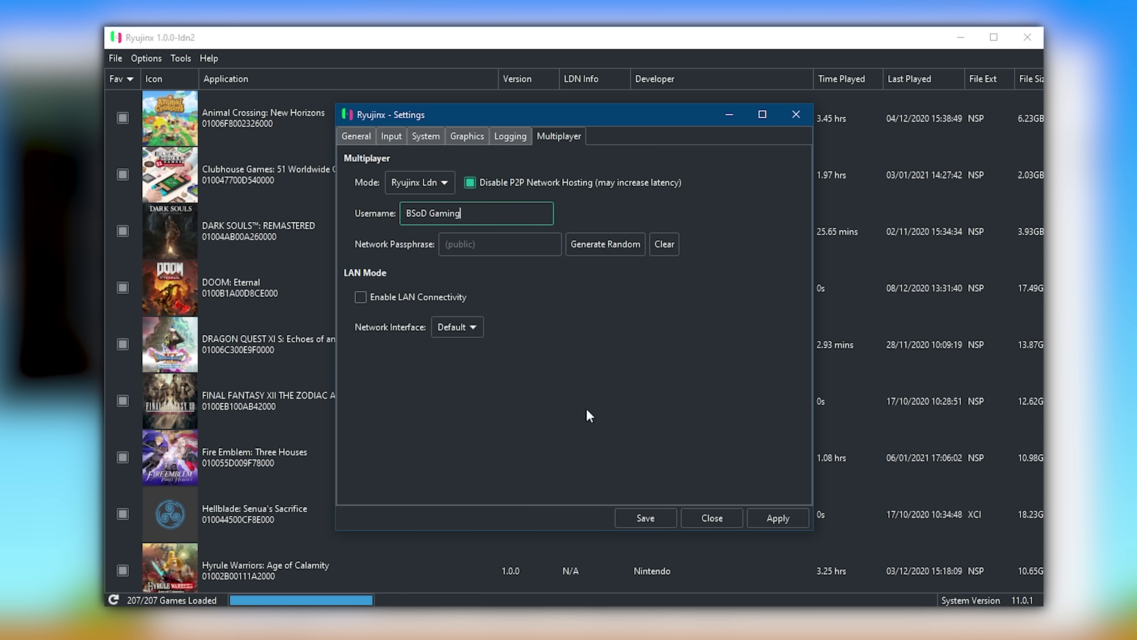
{"action": "left_click", "coordinate": [517, 246]}
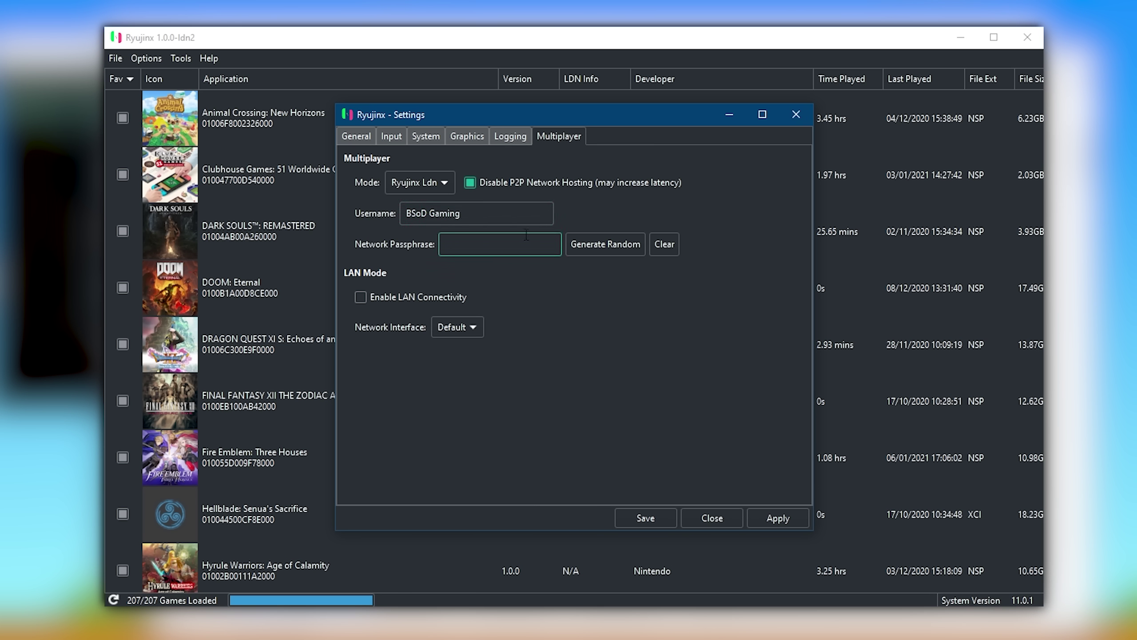
{"action": "left_click", "coordinate": [608, 247]}
{"action": "left_click", "coordinate": [611, 254]}
{"action": "left_click", "coordinate": [610, 249]}
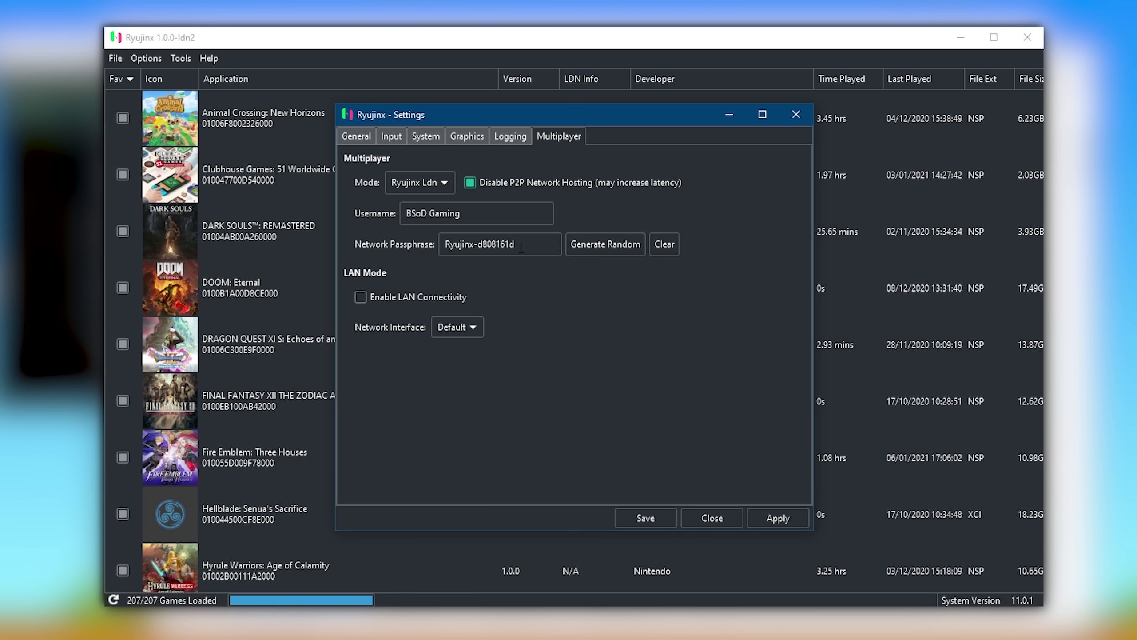
{"action": "left_click", "coordinate": [655, 250]}
Keep the Default network interface and re-enable P2P network hosting
{"action": "left_click", "coordinate": [472, 327]}
{"action": "left_click", "coordinate": [454, 328]}
{"action": "left_click", "coordinate": [473, 182]}
Review the Graphics, System, Input and General tabs, then apply and save the settings
{"action": "left_click", "coordinate": [468, 138]}
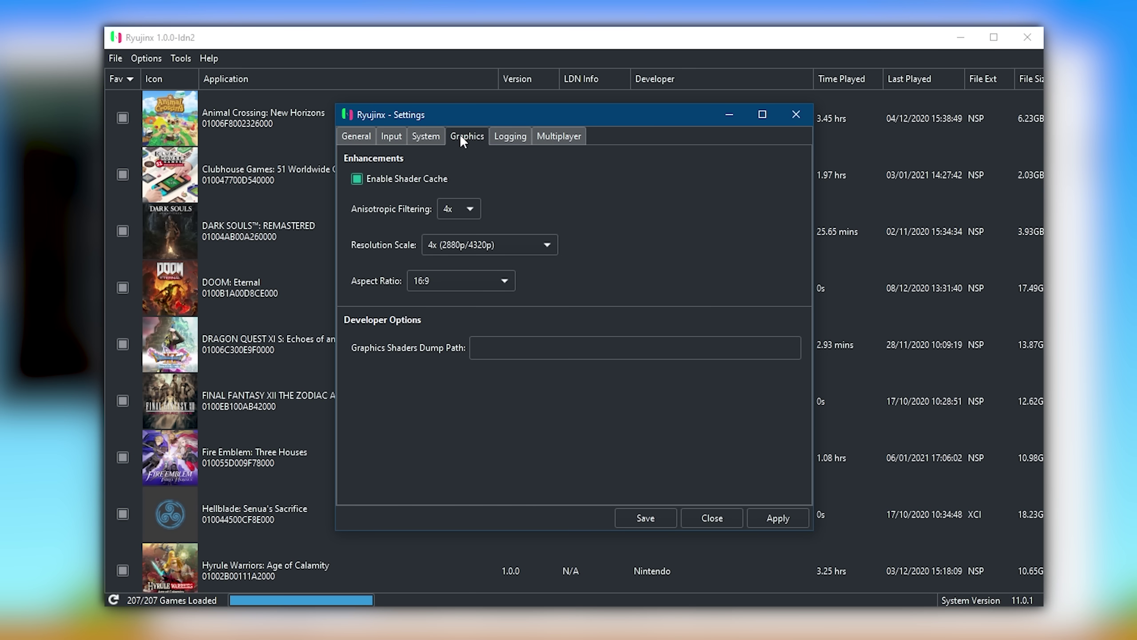
{"action": "left_click", "coordinate": [423, 137]}
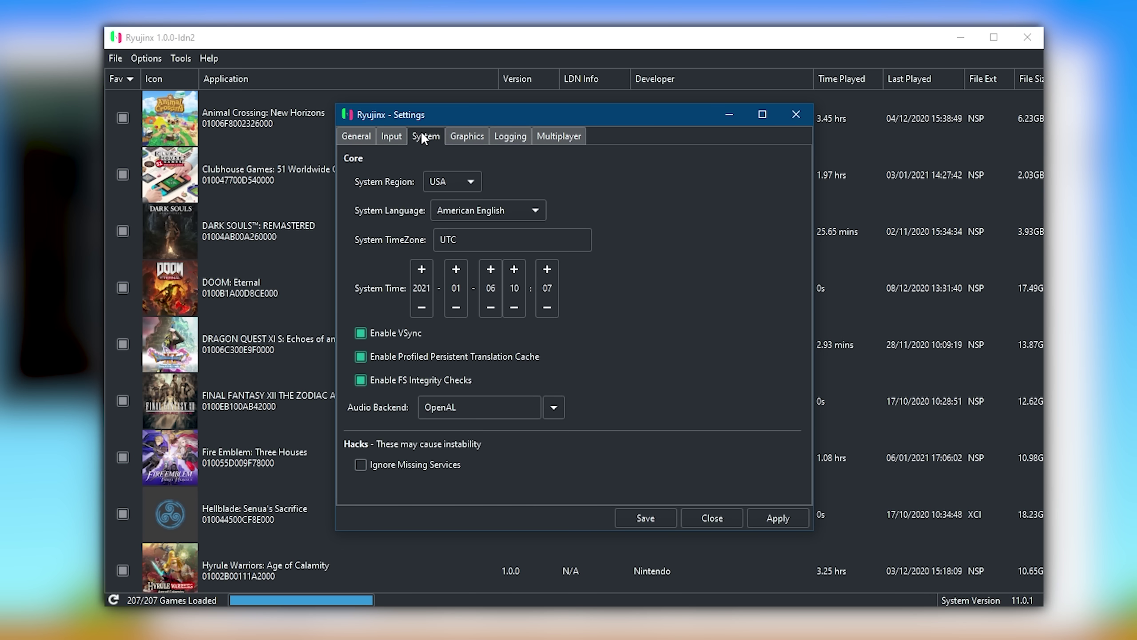
{"action": "left_click", "coordinate": [394, 136]}
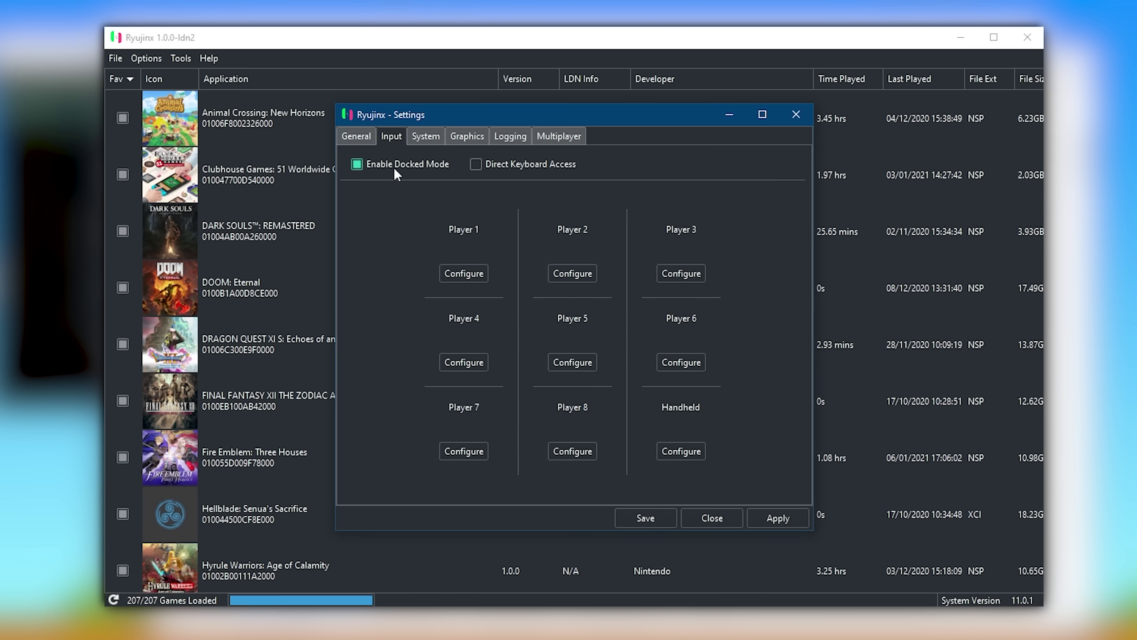
{"action": "left_click", "coordinate": [366, 139]}
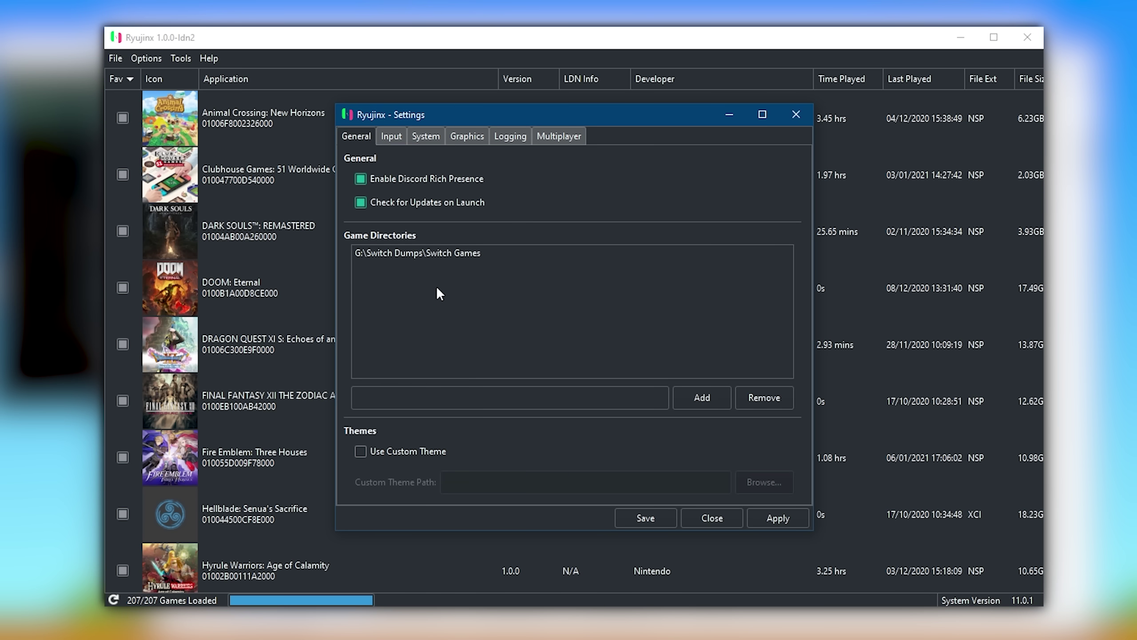
{"action": "left_click", "coordinate": [787, 515]}
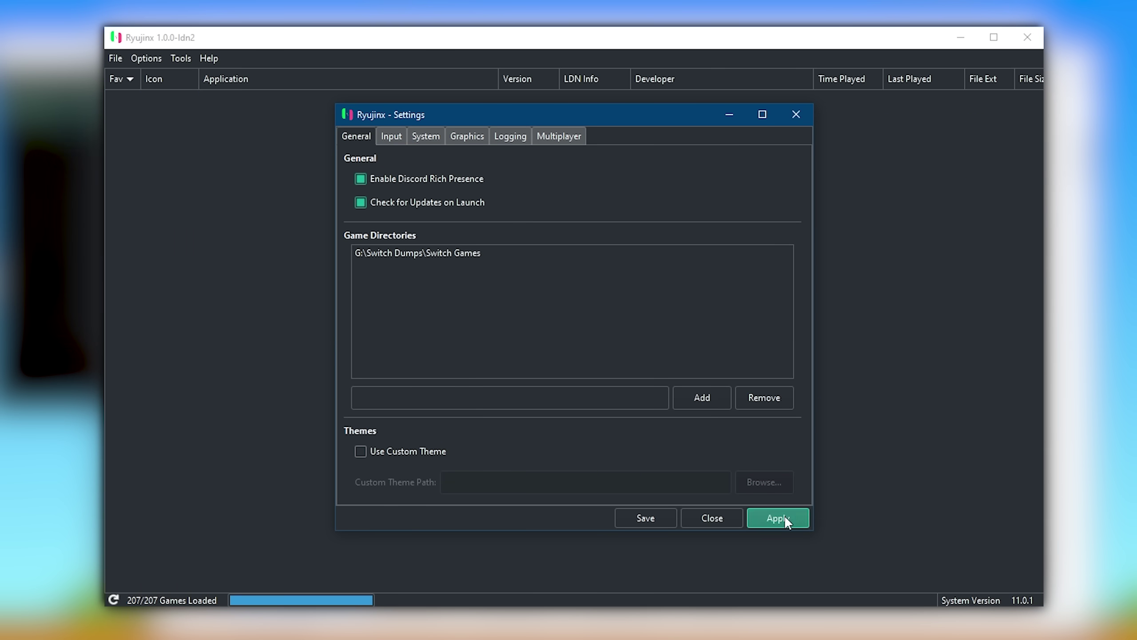
{"action": "left_click", "coordinate": [646, 516]}
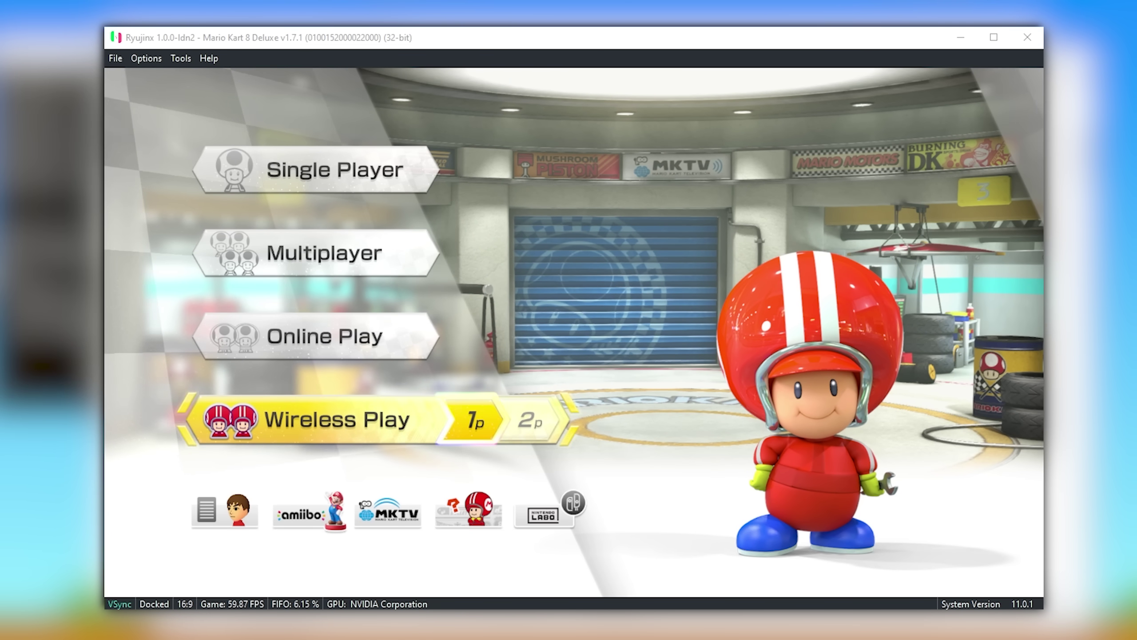
In Mario Kart 8 Deluxe, join the hosted Wireless Play lobby as Mario and confirm the kart
{"action": "key", "text": "z"}
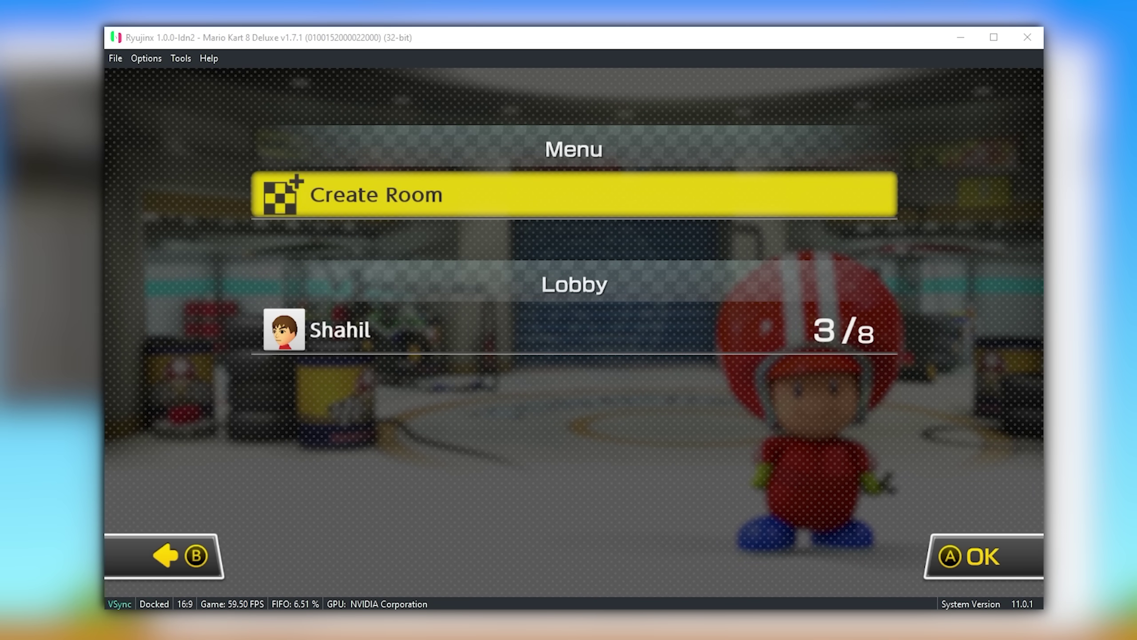
{"action": "key", "text": "Down"}
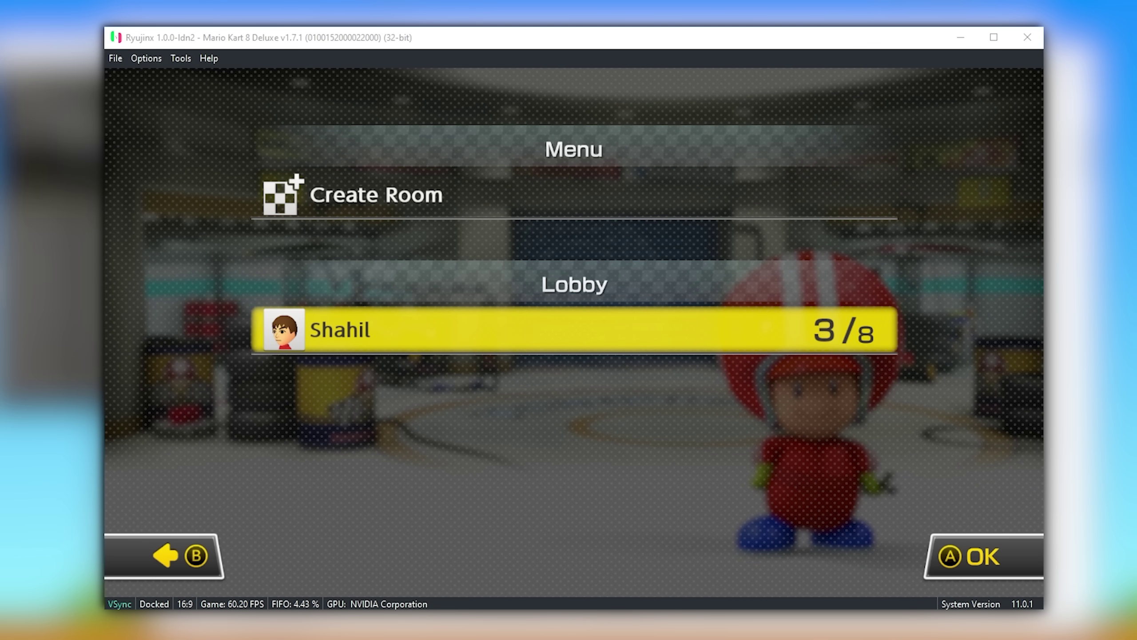
{"action": "key", "text": "z"}
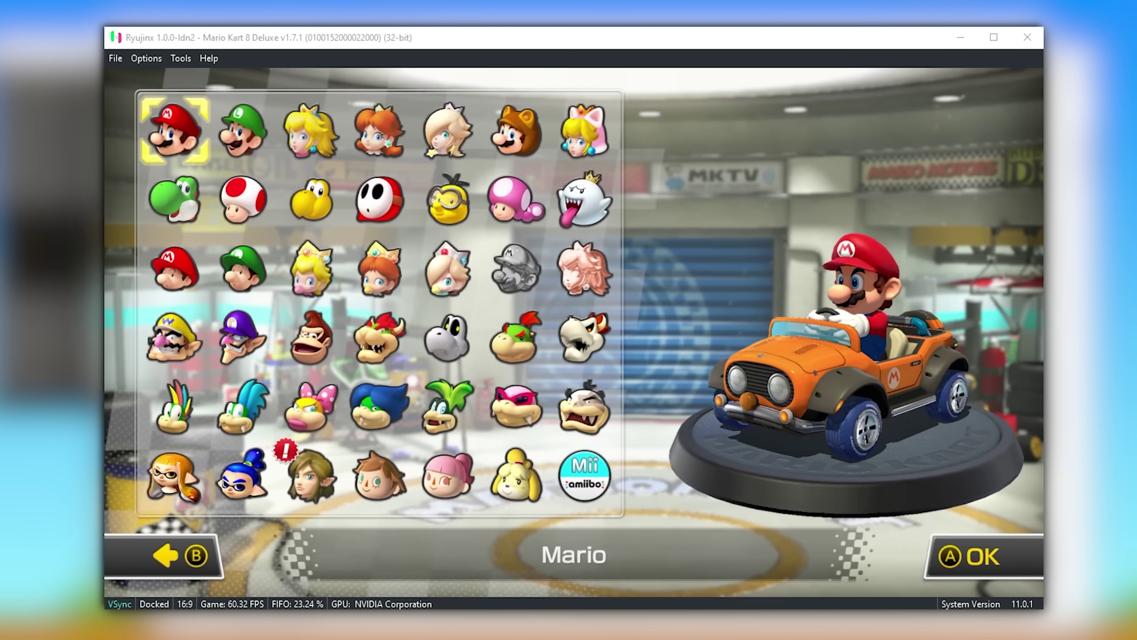
{"action": "key", "text": "z"}
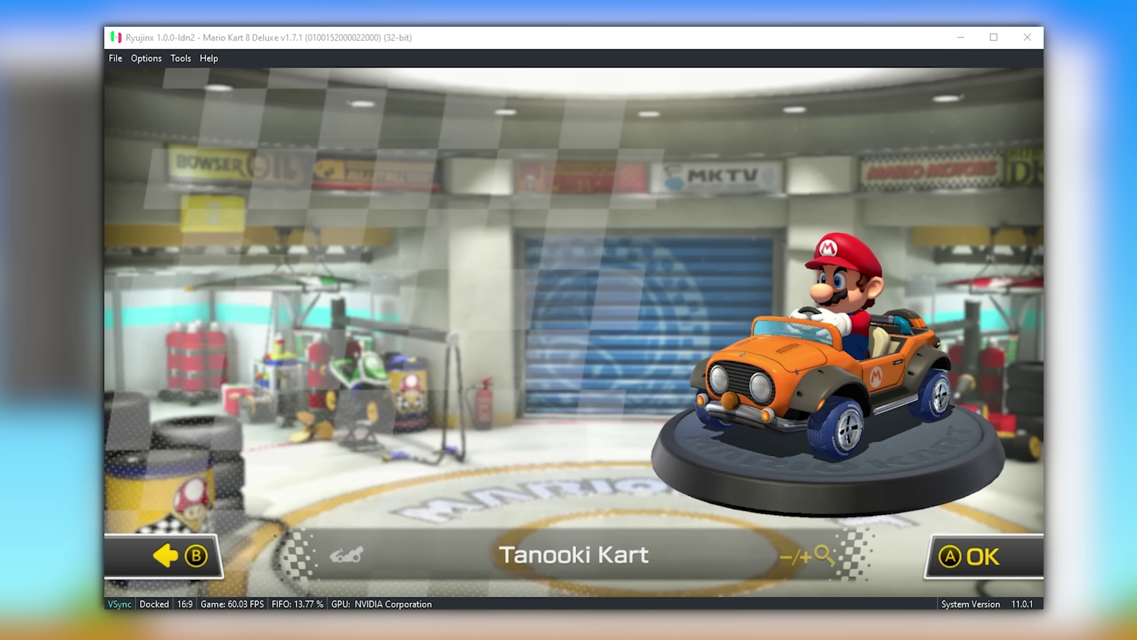
{"action": "key", "text": "Right"}
{"action": "key", "text": "Right"}
{"action": "key", "text": "z"}
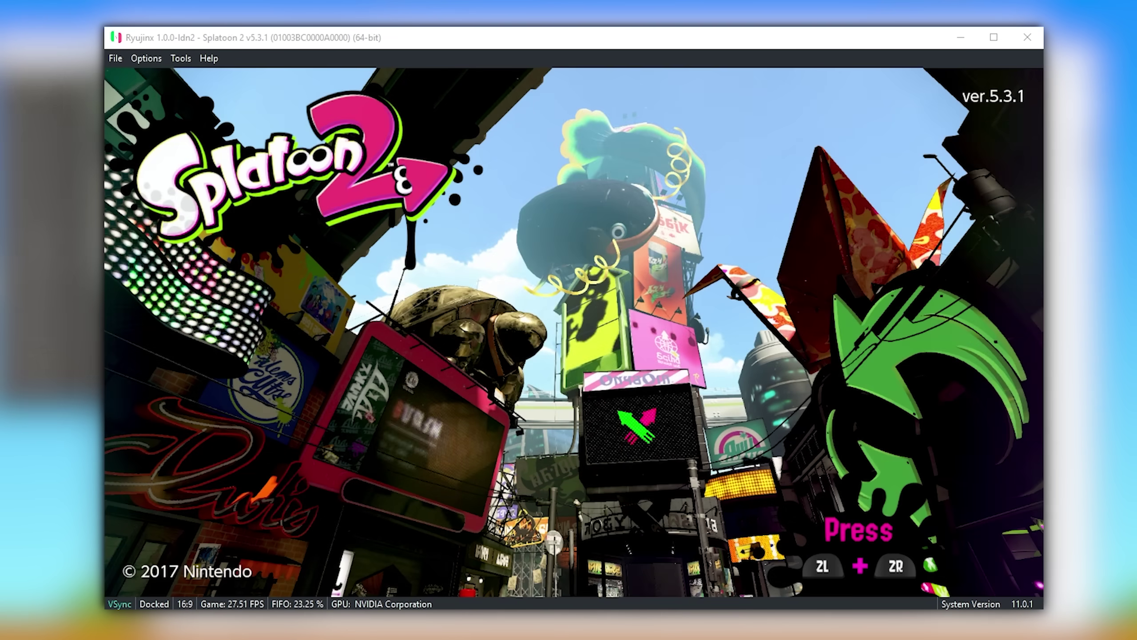
In Splatoon 2, leave the title screen and walk the inkling into The Shoal
{"action": "key", "text": "q+o"}
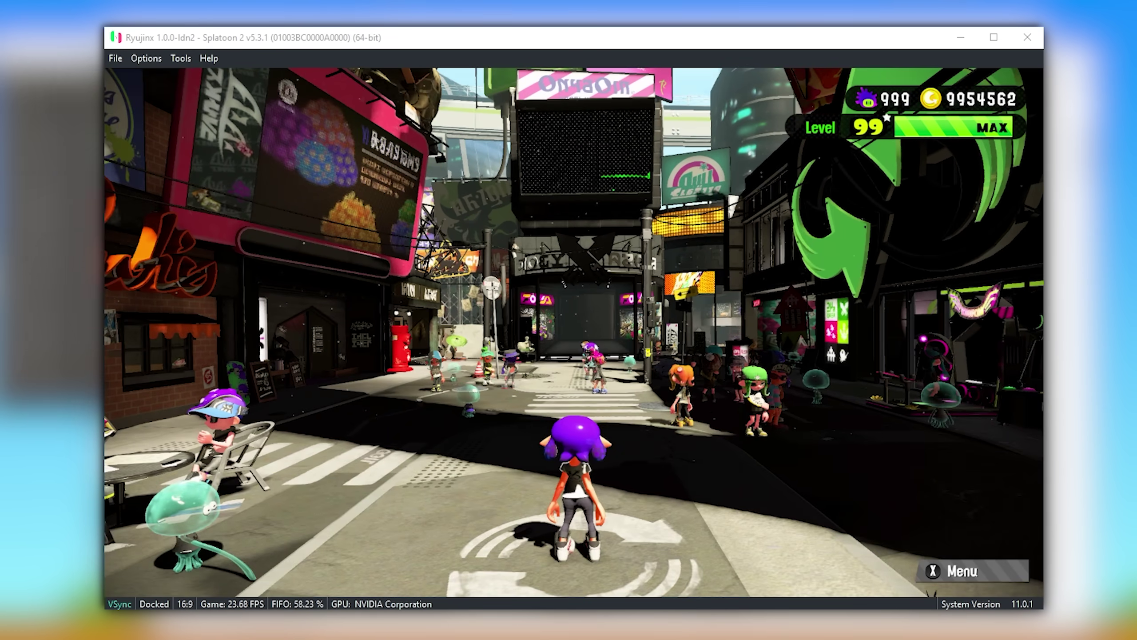
{"action": "key", "text": "w+d"}
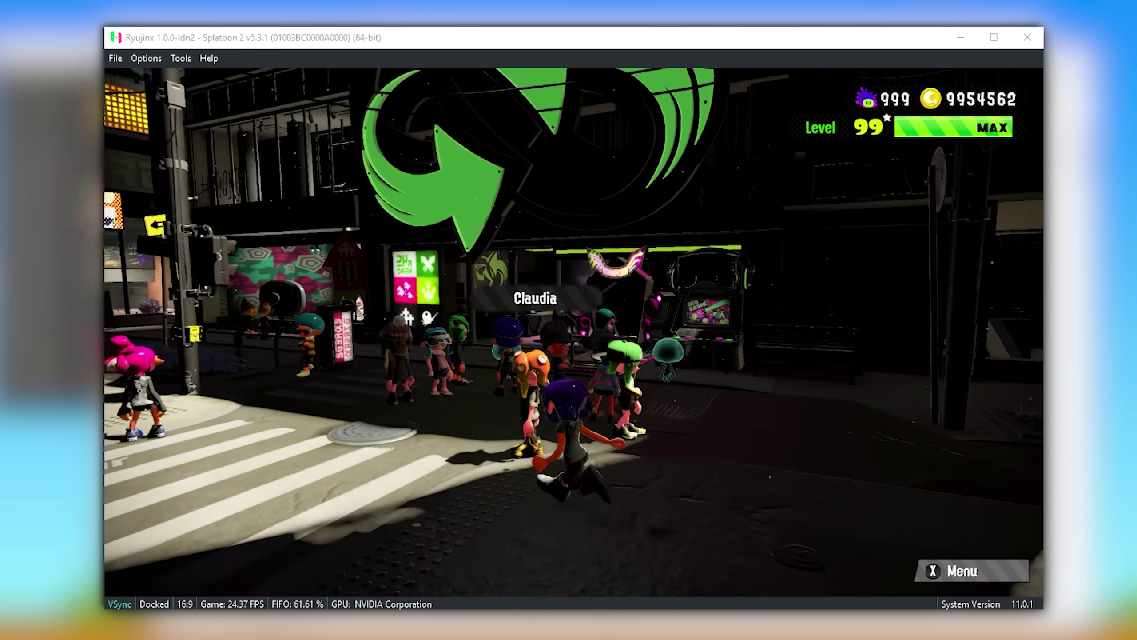
{"action": "key", "text": "w"}
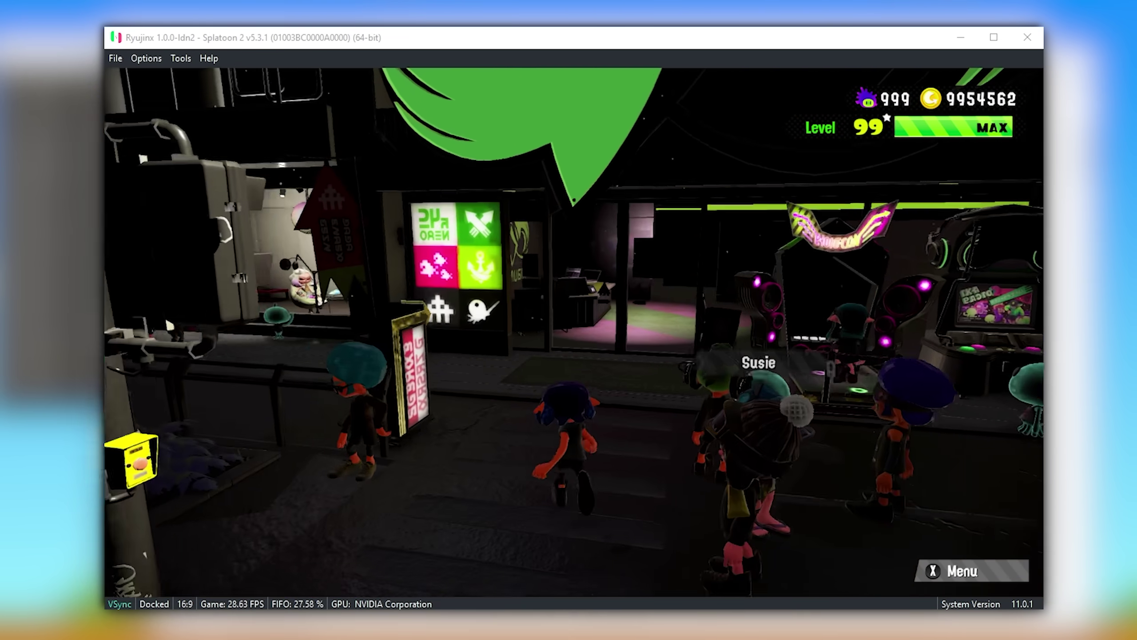
{"action": "key", "text": "w"}
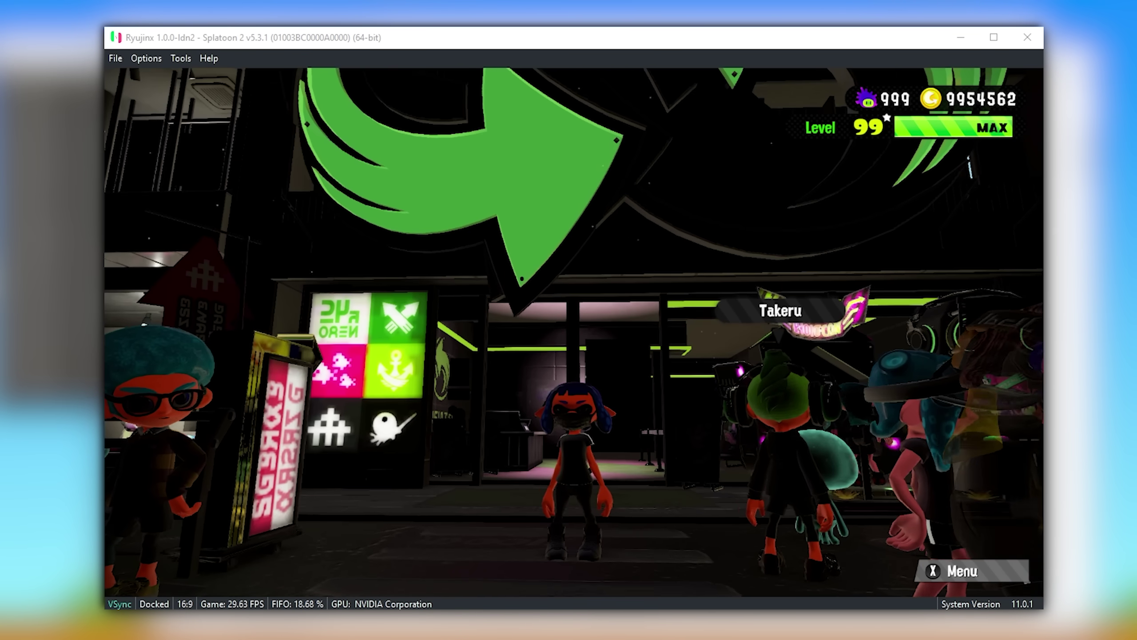
{"action": "key", "text": "w"}
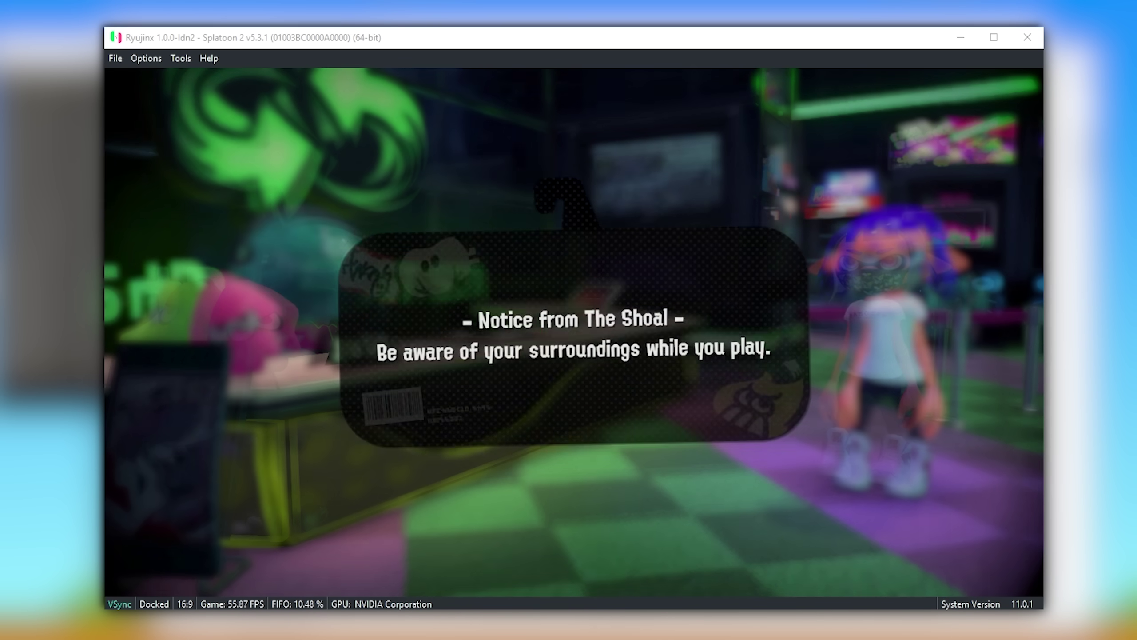
Dismiss The Shoal's notice and pick a local room option to join the lobby
{"action": "key", "text": "z"}
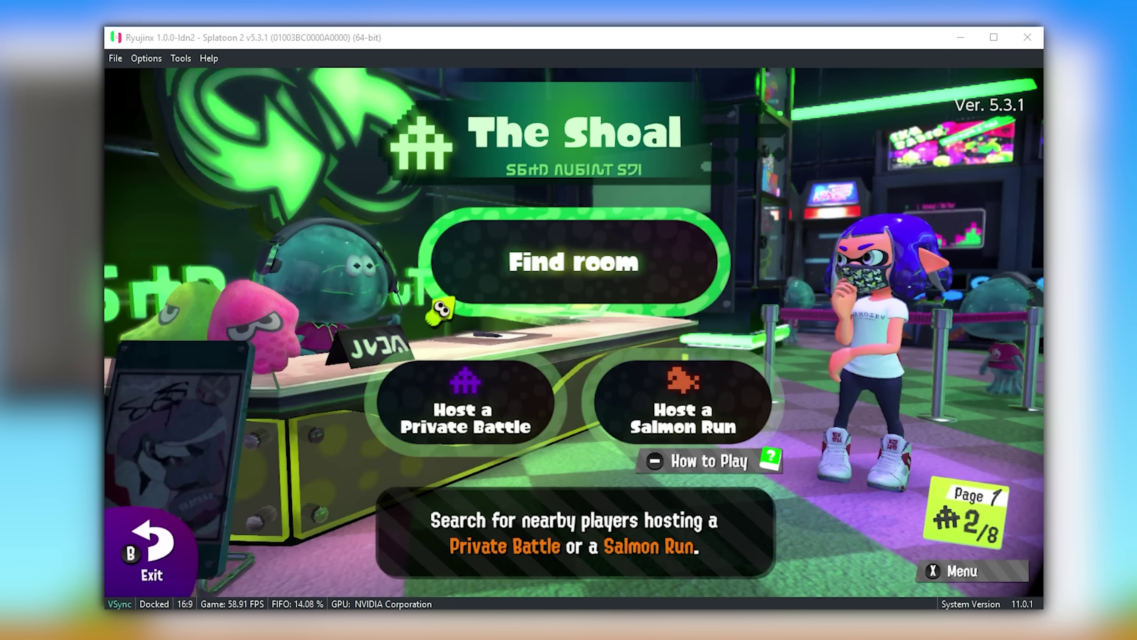
{"action": "key", "text": "Down"}
{"action": "key", "text": "z"}
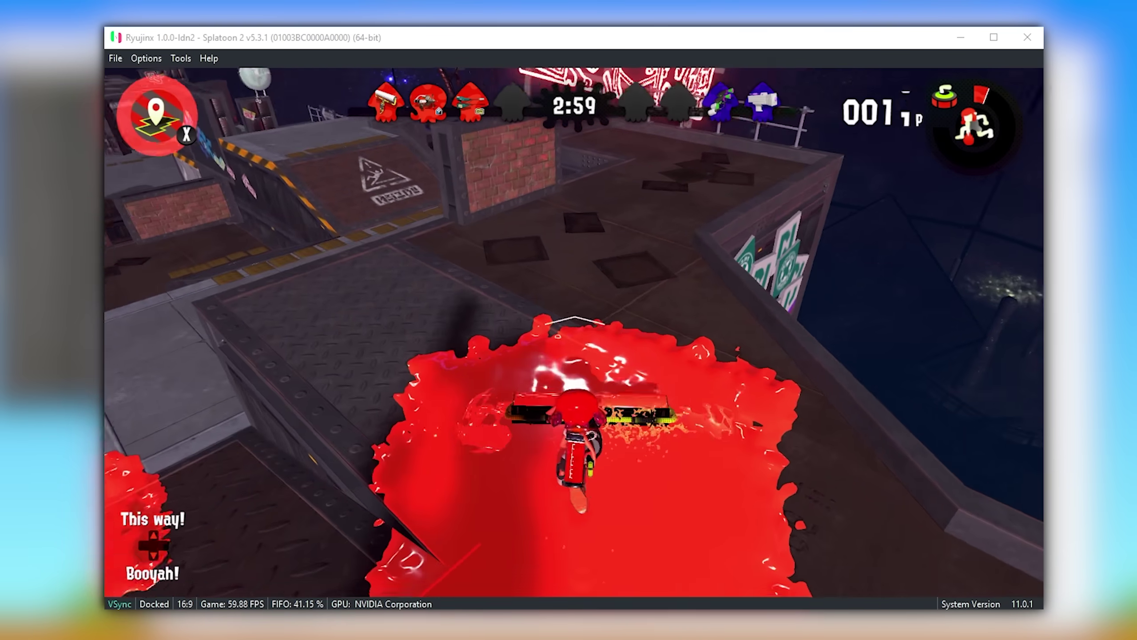
Move the inkling forward off the spawn to start inking turf
{"action": "key", "text": "w"}
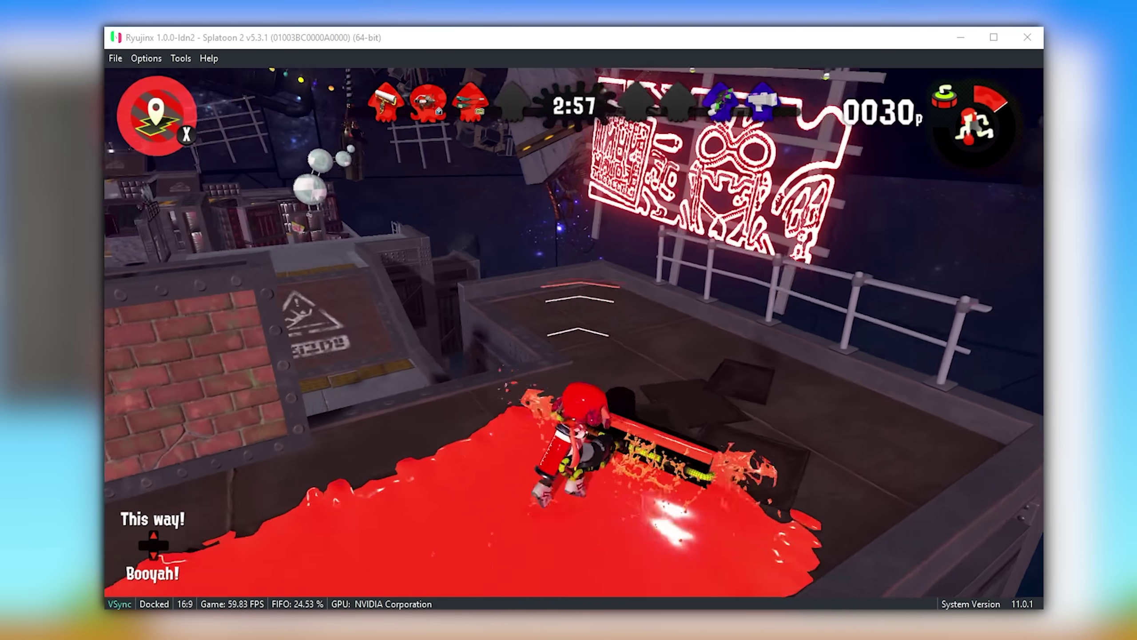